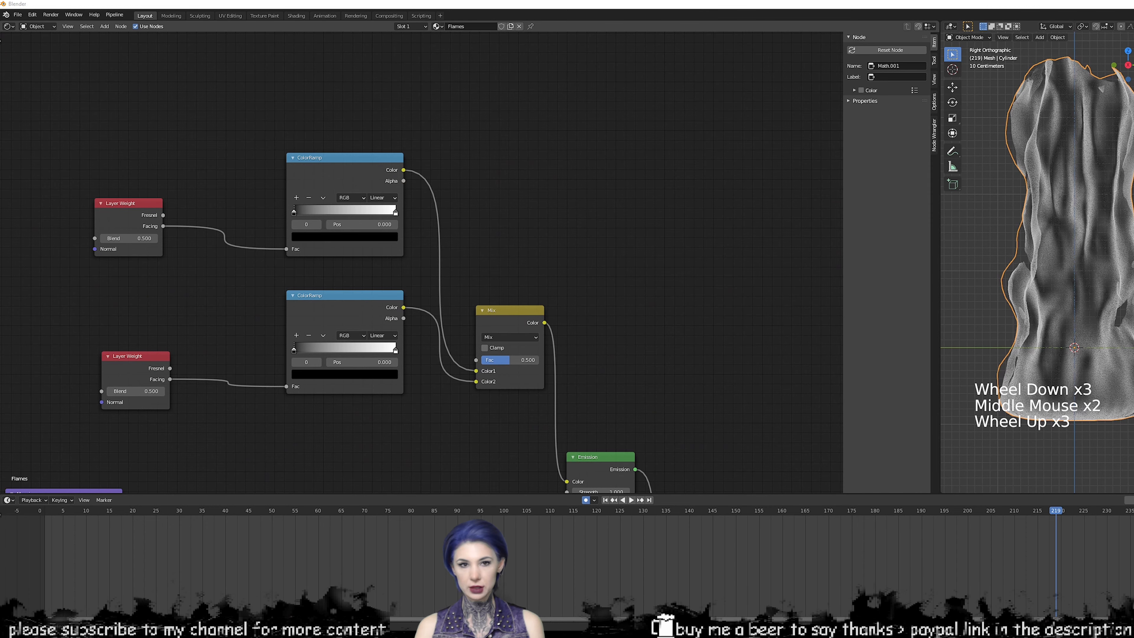
Set the interpolation of both ColorRamps feeding the Mix node to B-Spline
scroll(344, 266, "up", 5)
middle_click_drag(344, 365, 365, 321)
left_click(400, 315)
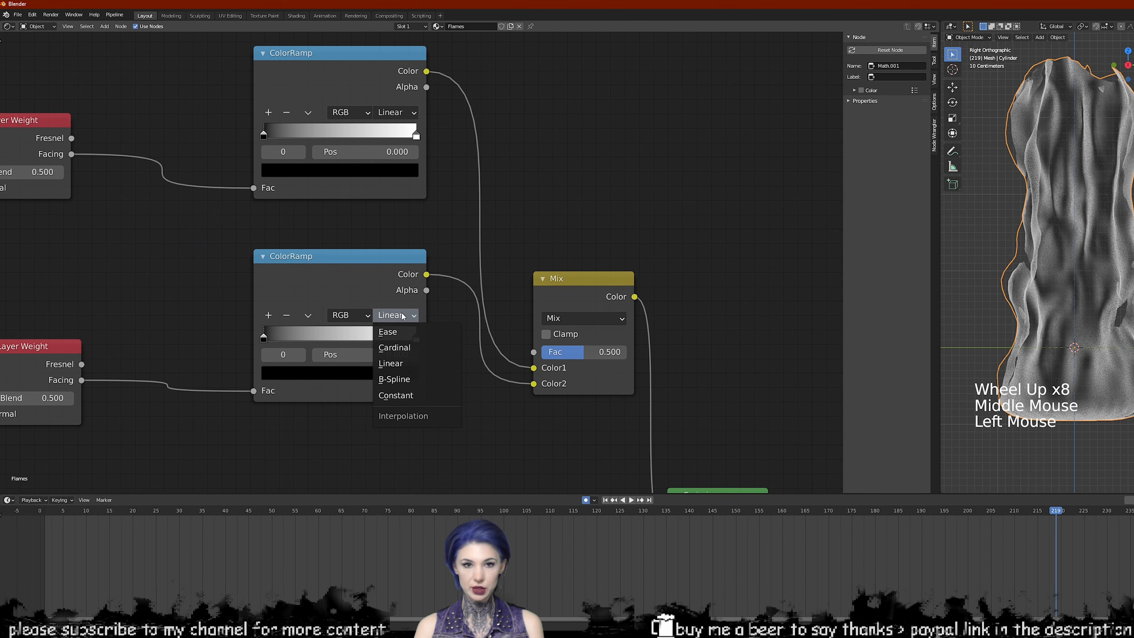
left_click(395, 379)
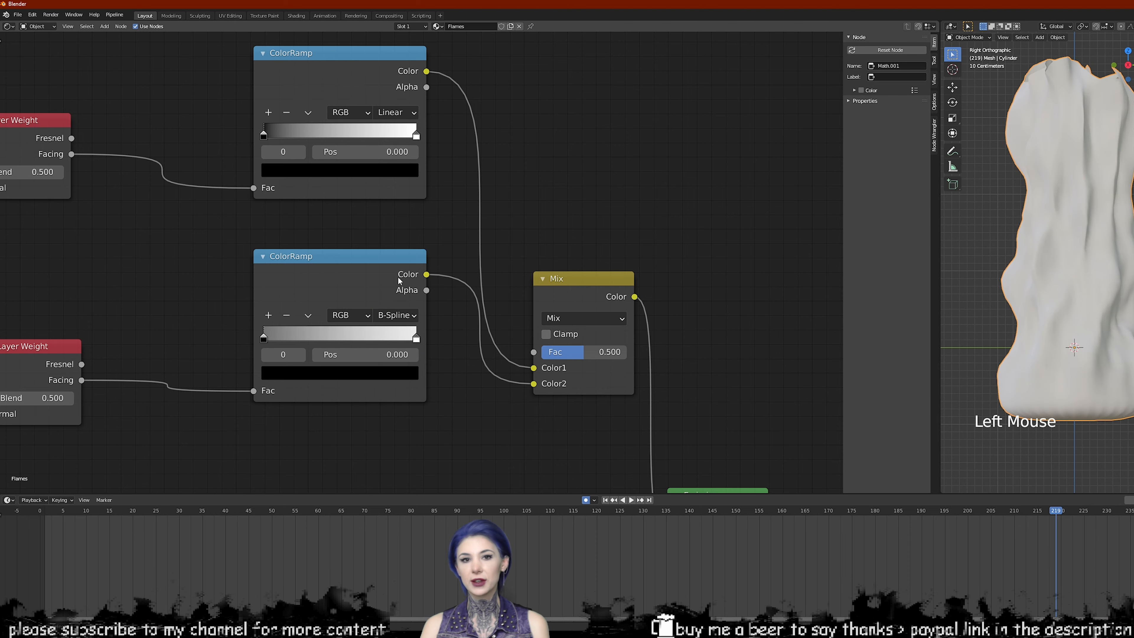
left_click(395, 112)
left_click(395, 176)
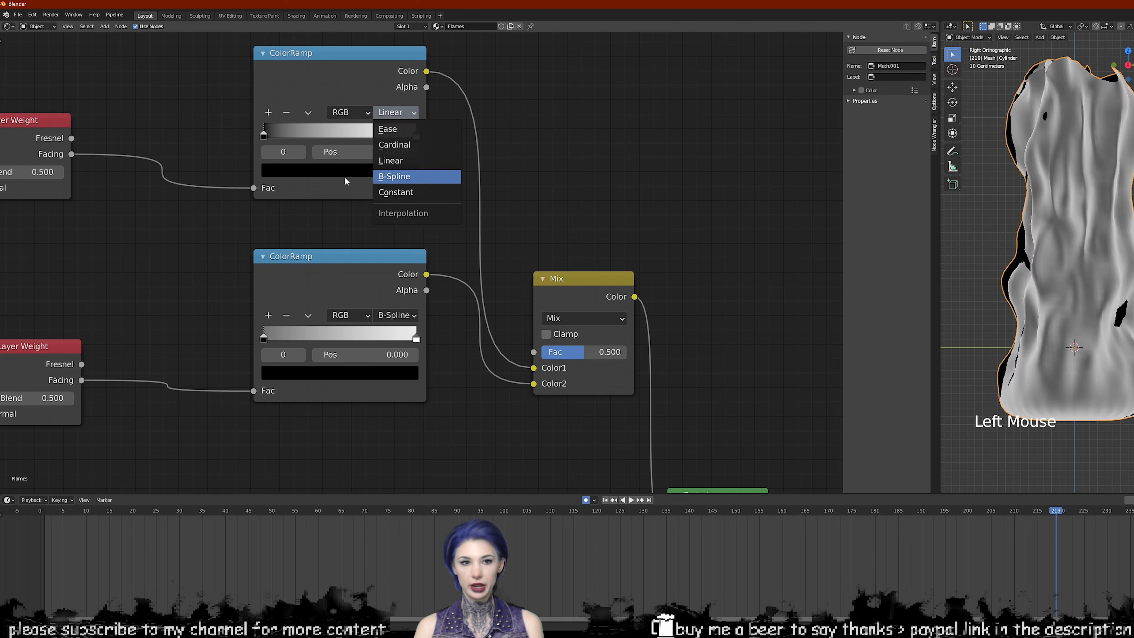
Color the first stop of the lower ColorRamp saturated orange and slide it well toward the ramp's bright end
left_click(295, 369)
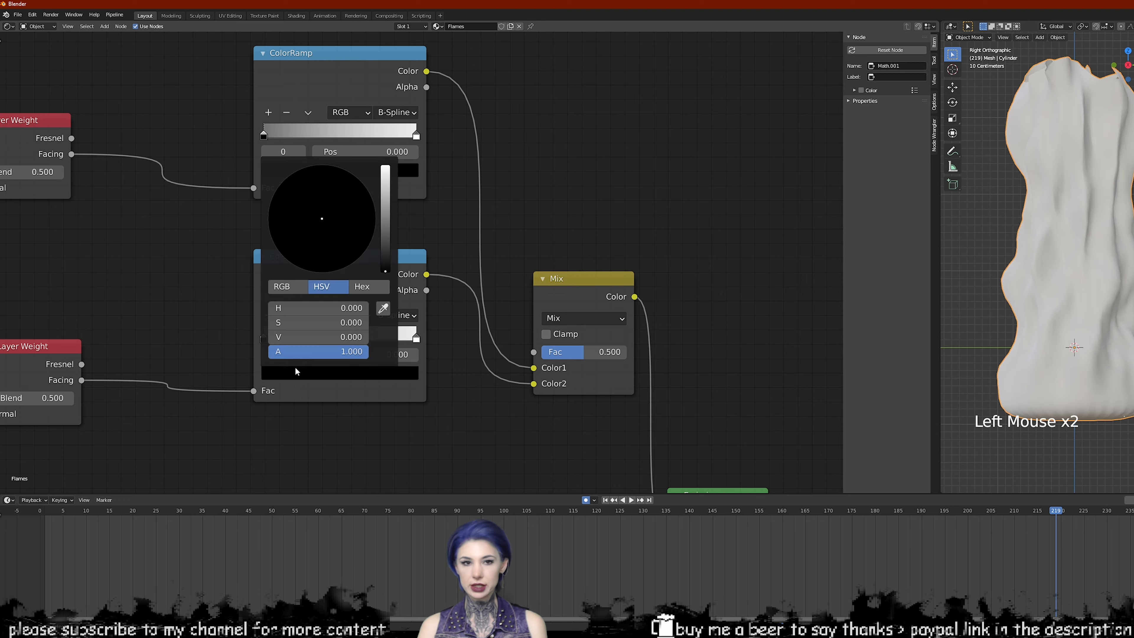
left_click_drag(383, 233, 385, 164)
left_click_drag(319, 255, 300, 269)
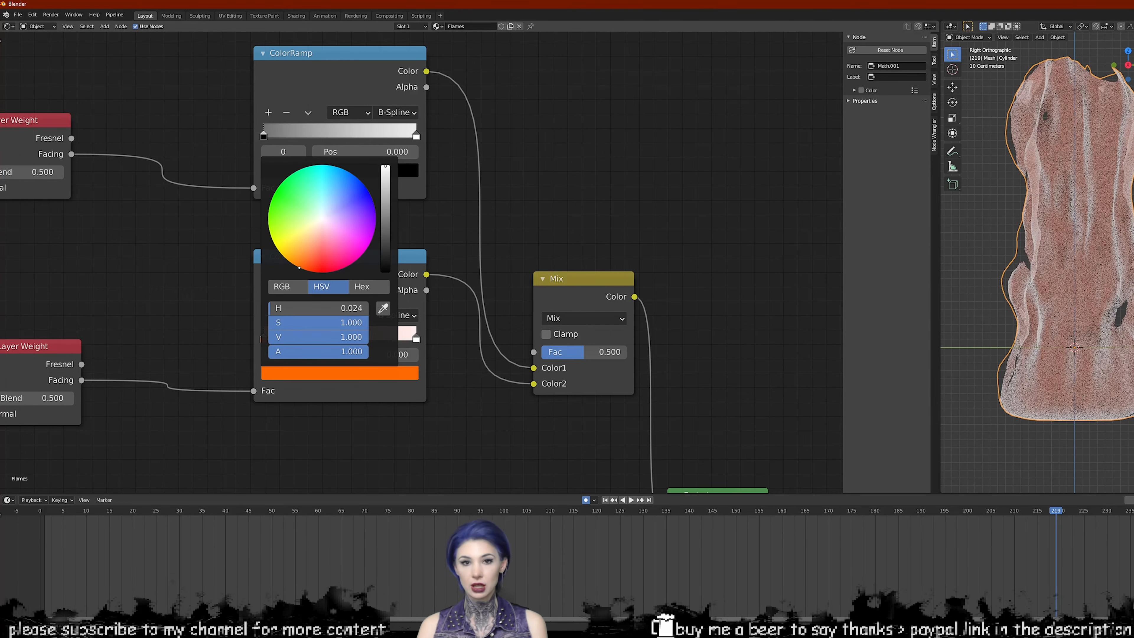
left_click_drag(295, 265, 299, 267)
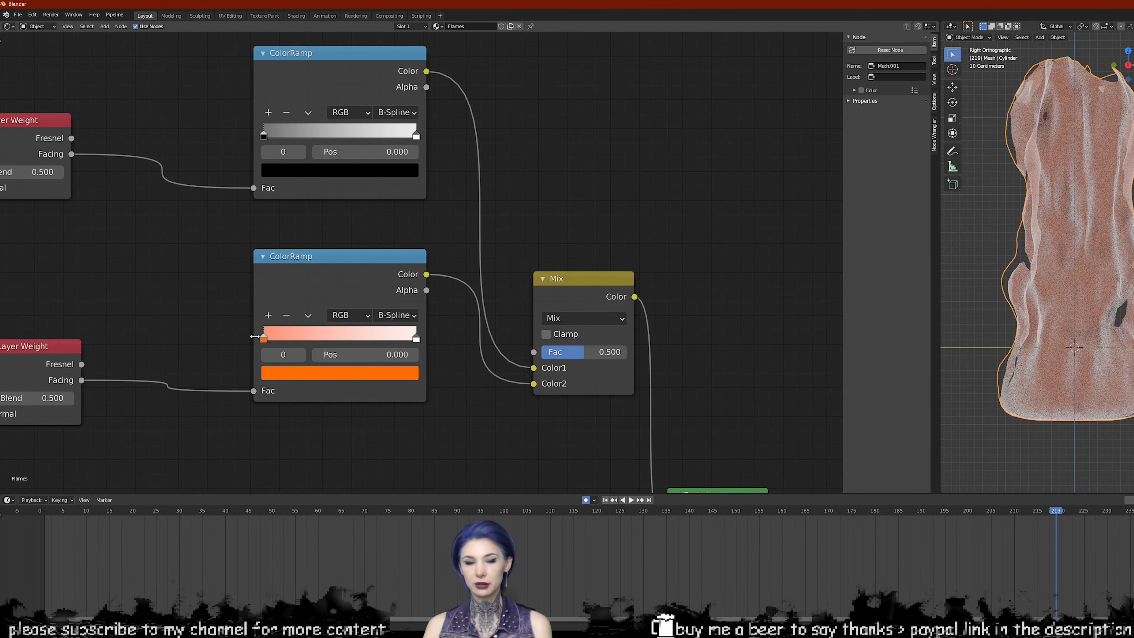
left_click_drag(267, 341, 377, 341)
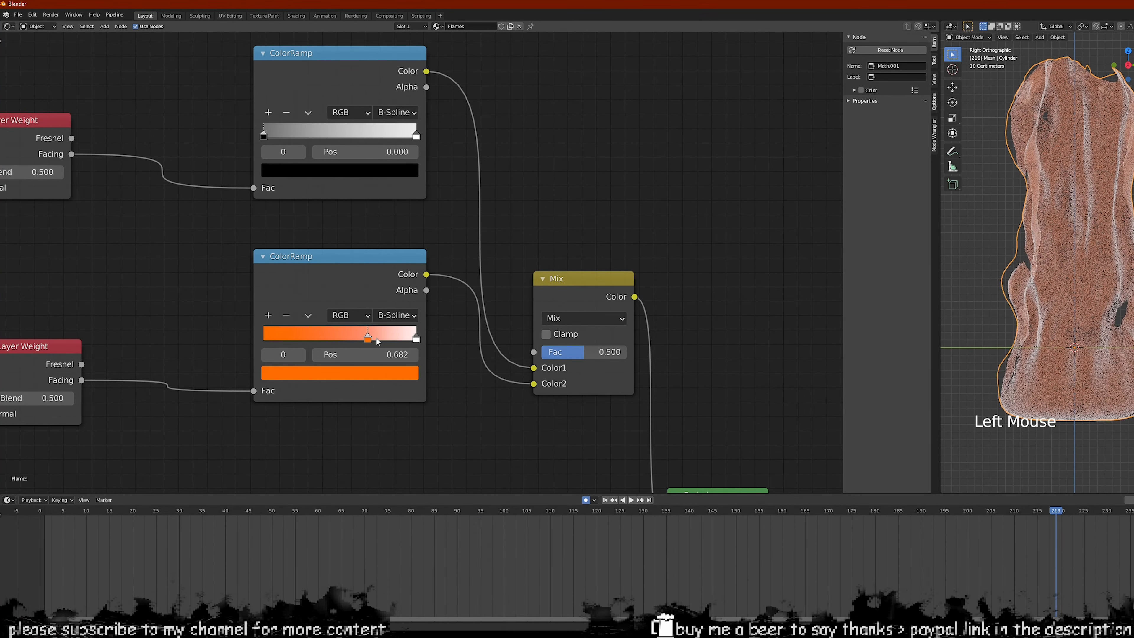
Color the lower ColorRamp's white stop yellow with hue 0.117 and move it to position 0.877
left_click(416, 339)
left_click(339, 373)
left_click(280, 253)
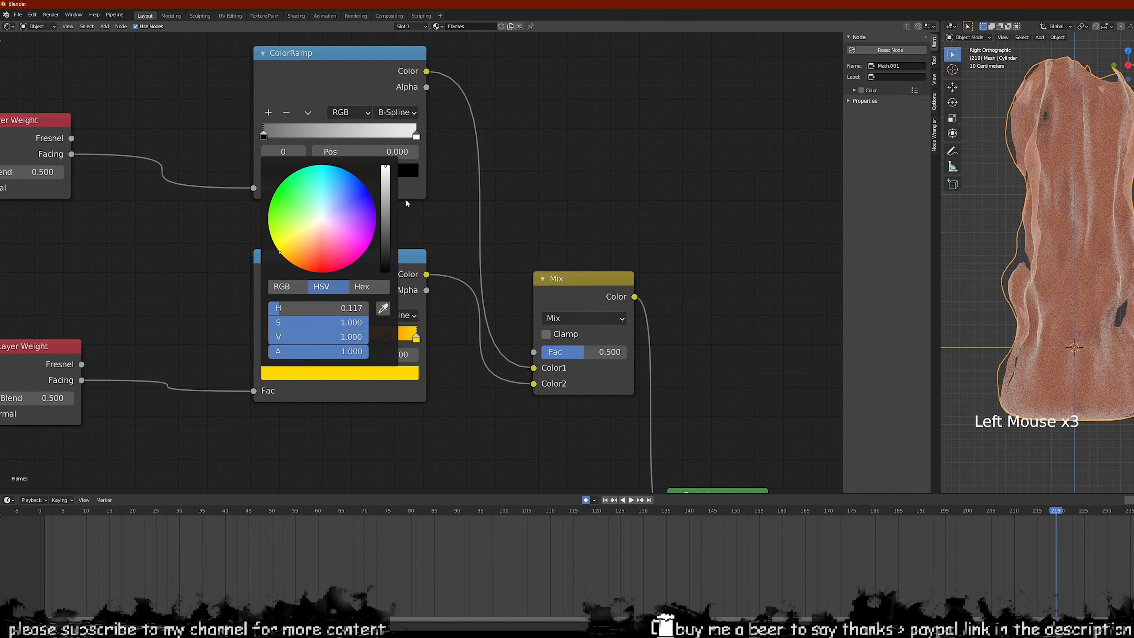
left_click_drag(414, 340, 398, 343)
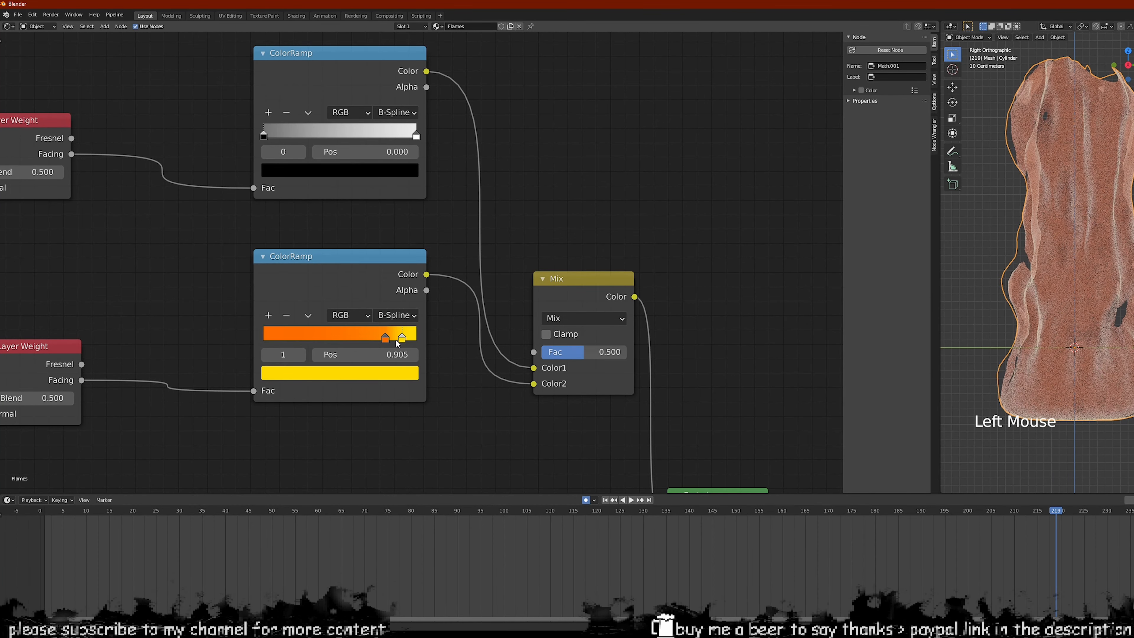
Color the upper ColorRamp's black stop by sampling the orange from the lower ramp
middle_click_drag(312, 162, 301, 217)
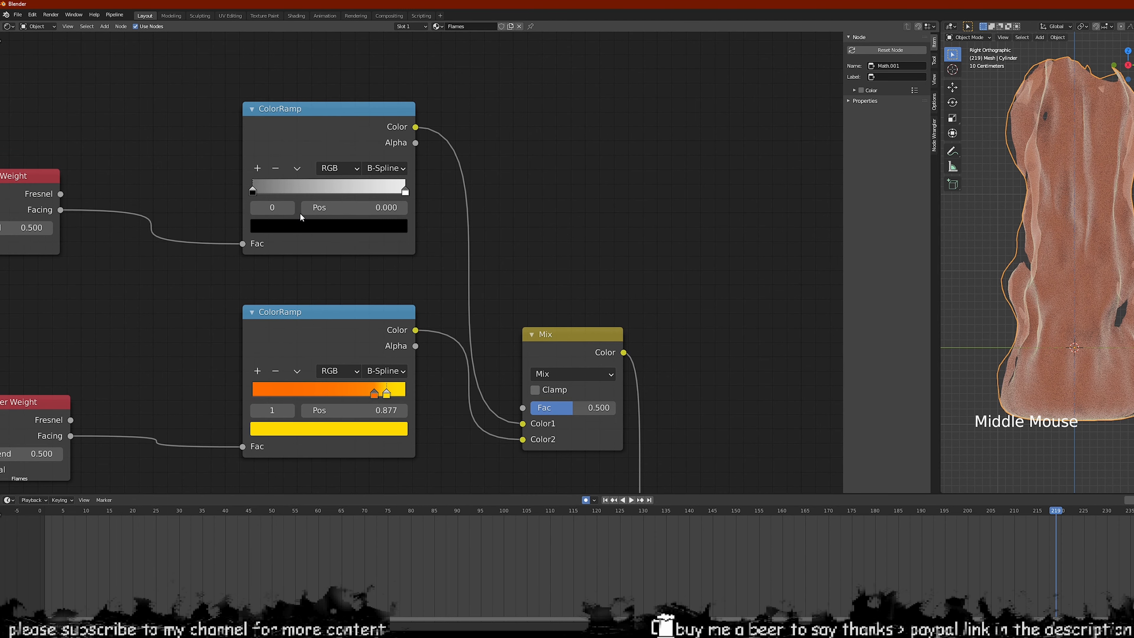
left_click(256, 191)
left_click(276, 229)
left_click(373, 386)
left_click(269, 389)
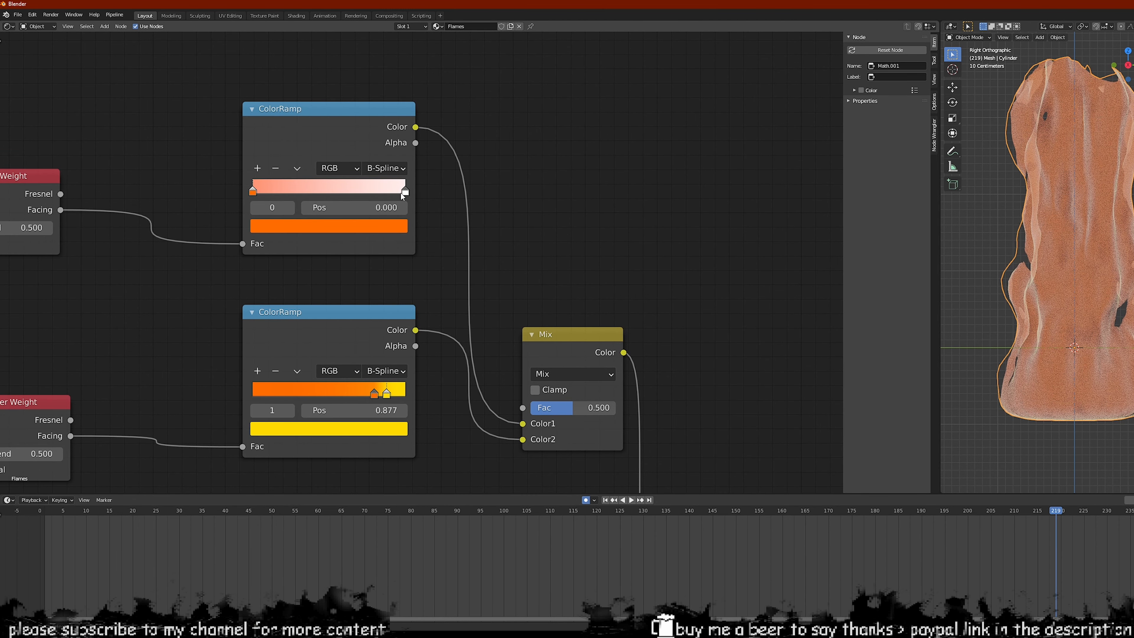
Place the upper ramp's white stop at 0.486 with the lower ramp's yellow sampled, and move its orange stop to 0.423
left_click_drag(404, 192, 327, 197)
left_click(329, 226)
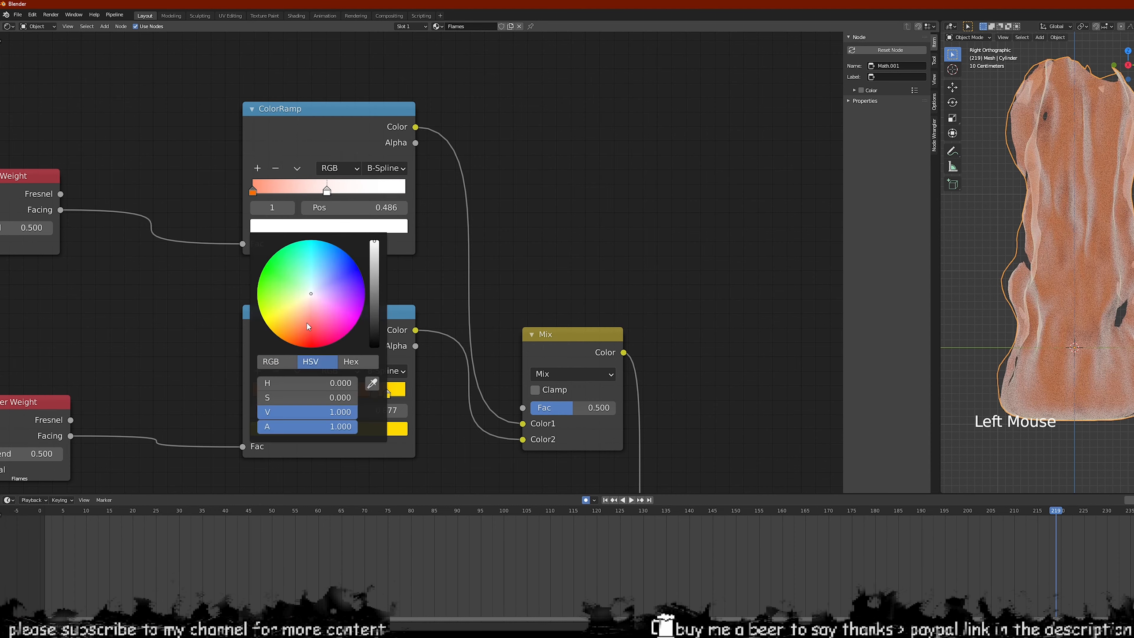
left_click(372, 383)
left_click(401, 385)
left_click_drag(253, 191, 306, 192)
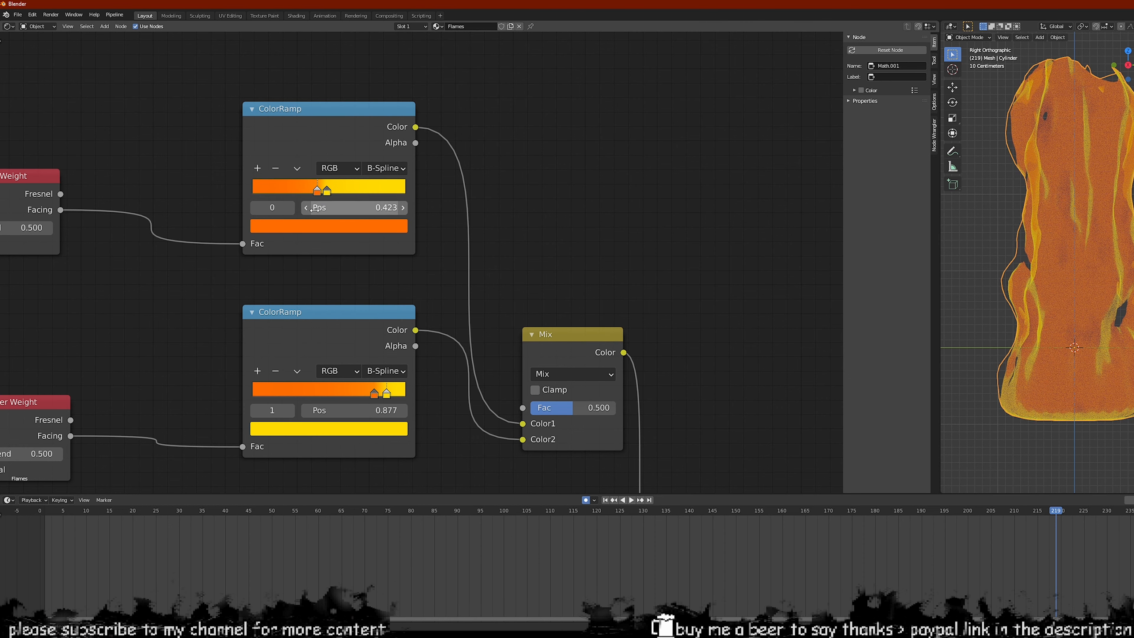
Add a third stop to the upper ColorRamp at position 0.945 and color it blue with hue 0.620
left_click(327, 191)
left_click(344, 190, "ctrl")
left_click_drag(415, 204, 398, 201)
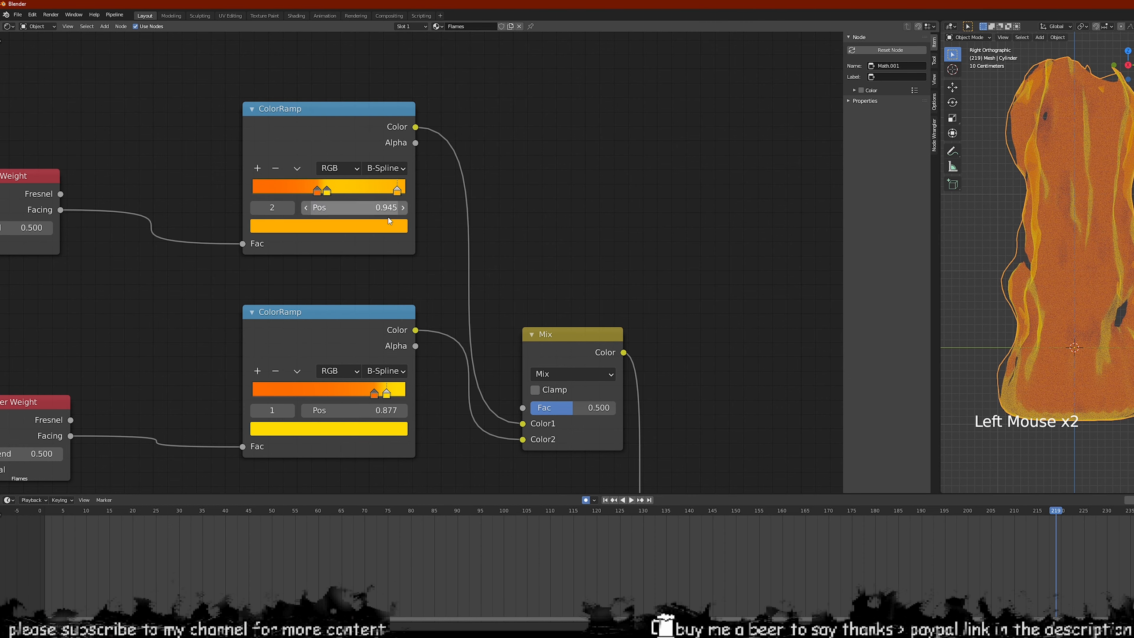
left_click(329, 225)
left_click(335, 244)
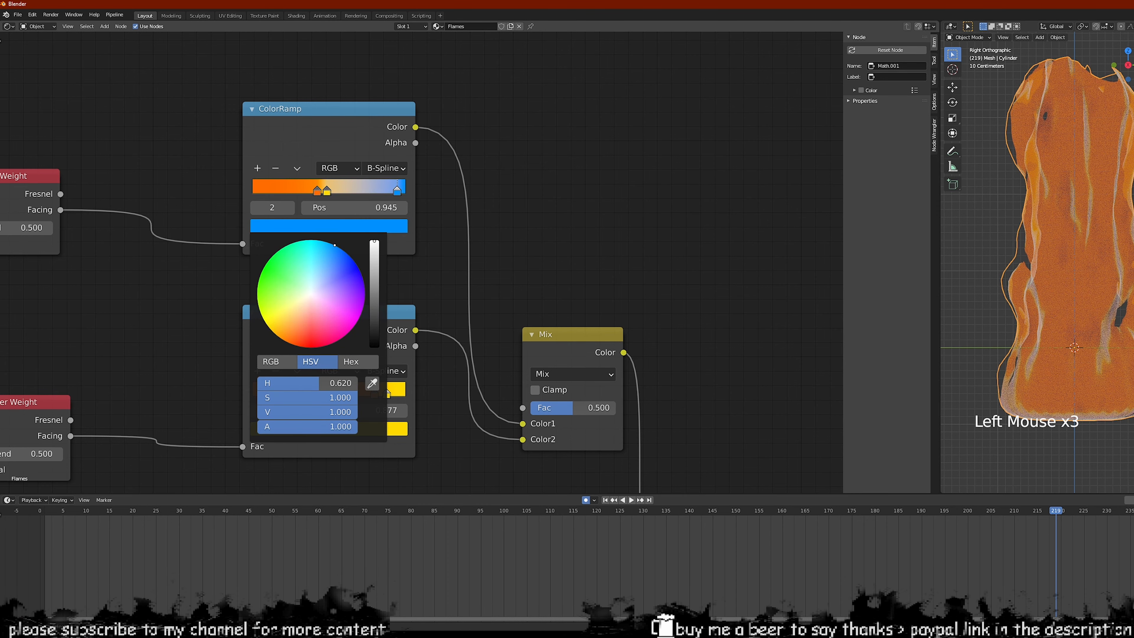
Set the Emission node's Strength to 10
middle_click_drag(405, 280, 380, 228)
middle_click_drag(428, 308, 386, 214)
scroll(514, 335, "down", 2)
left_click(607, 427)
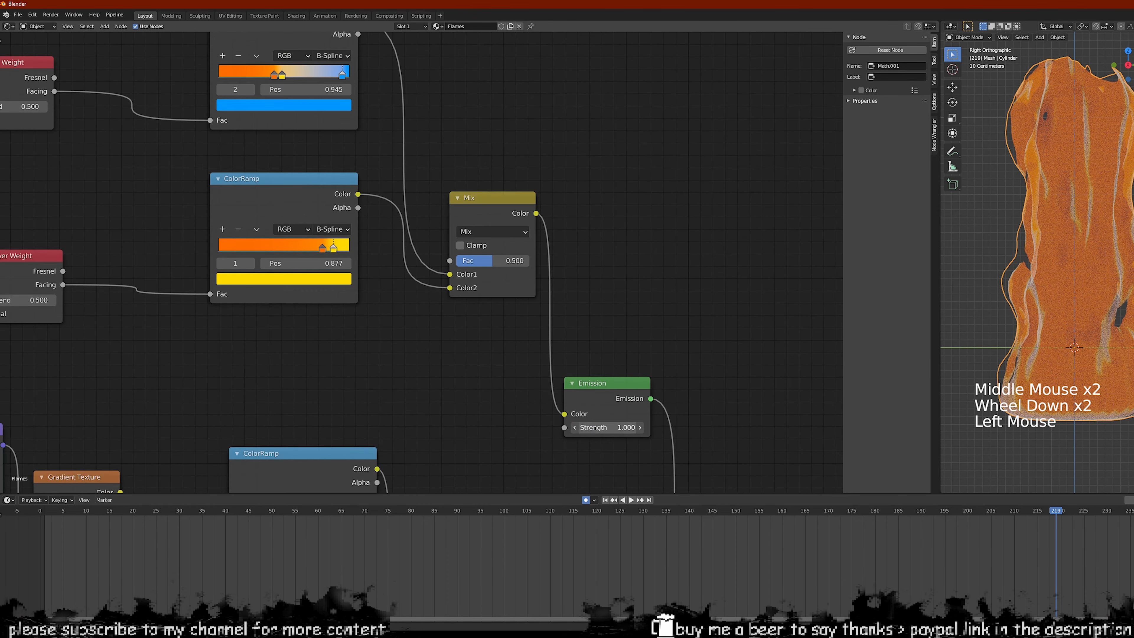
type("10")
key("Return")
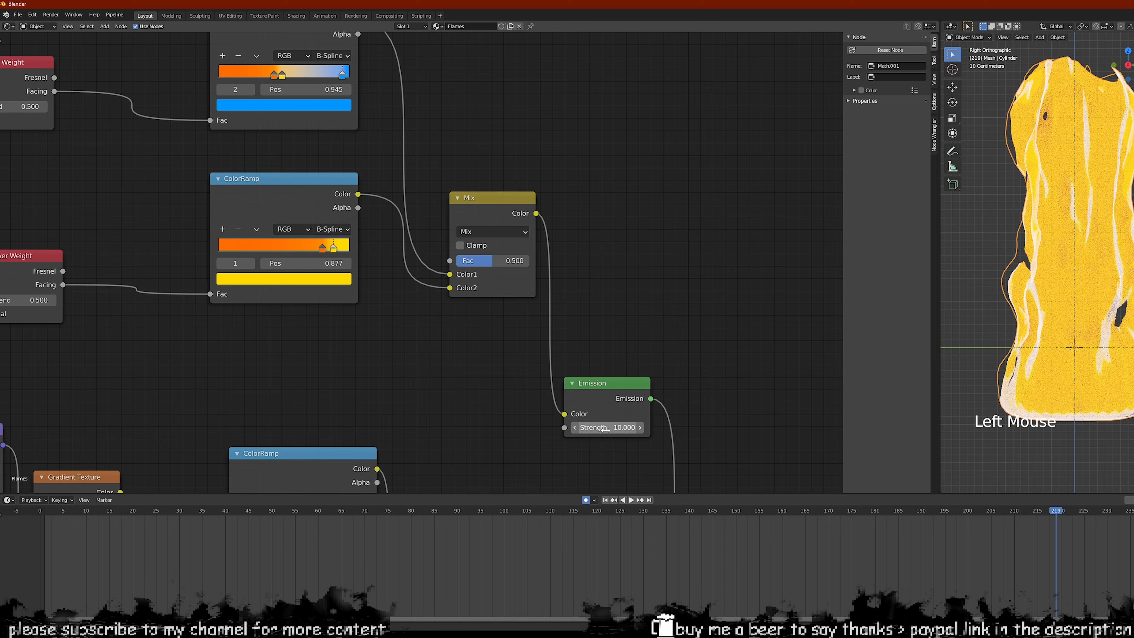
Set the upper Layer Weight node's Blend to 0.200 and lower the other Layer Weight's Blend by one increment
middle_click_drag(429, 308, 599, 335)
scroll(226, 322, "up", 2)
middle_click_drag(226, 321, 246, 253)
scroll(270, 262, "up", 1)
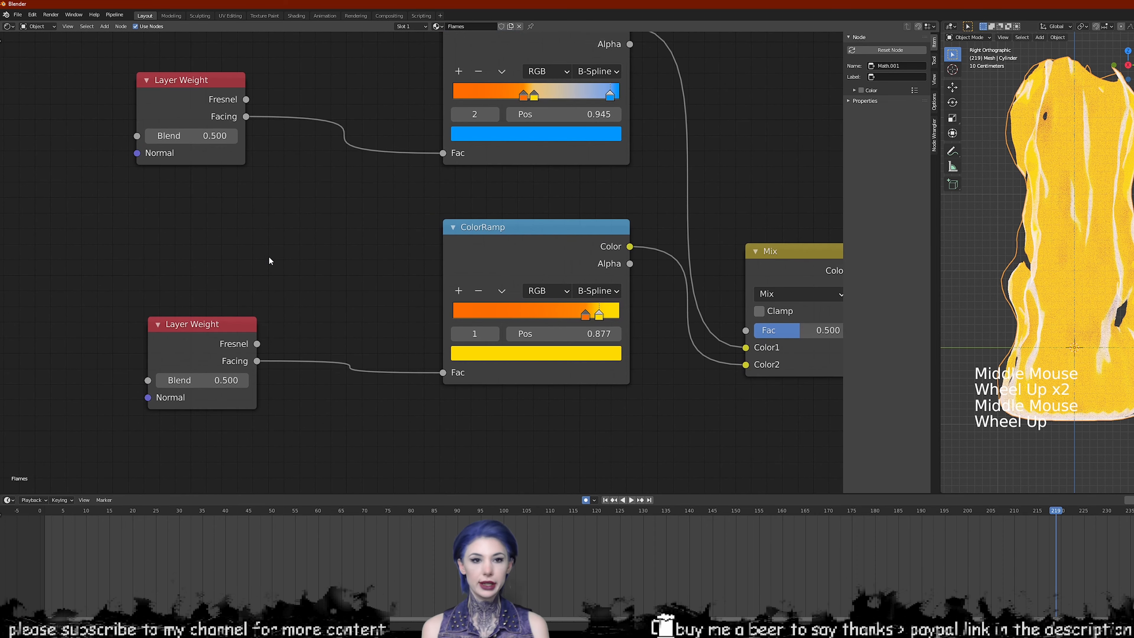
left_click(149, 140)
left_click(149, 141)
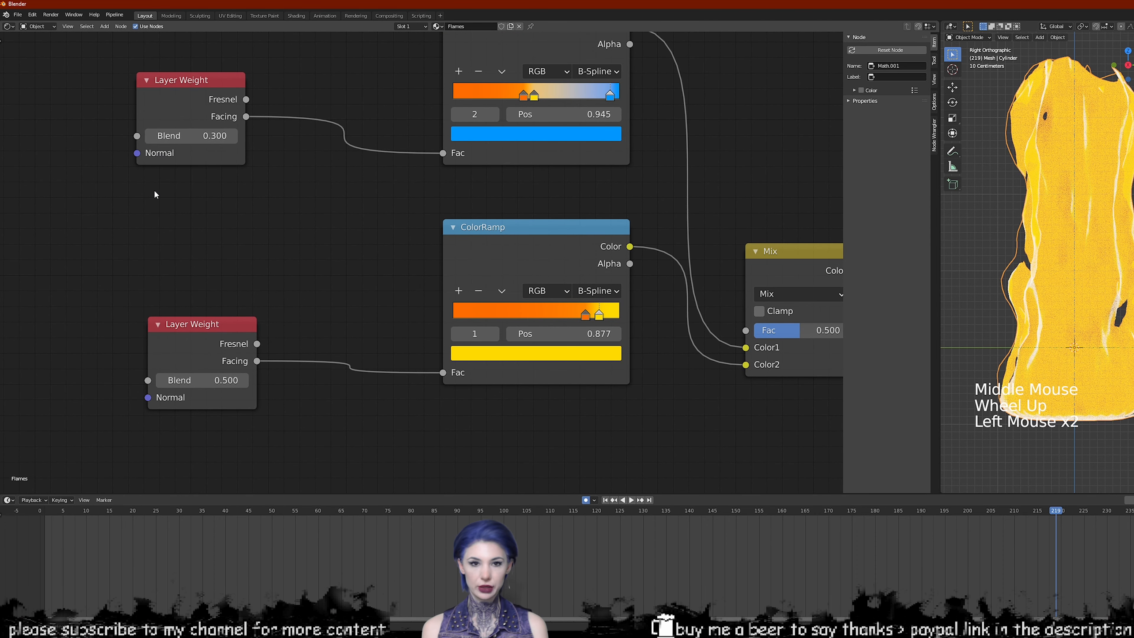
left_click(150, 139)
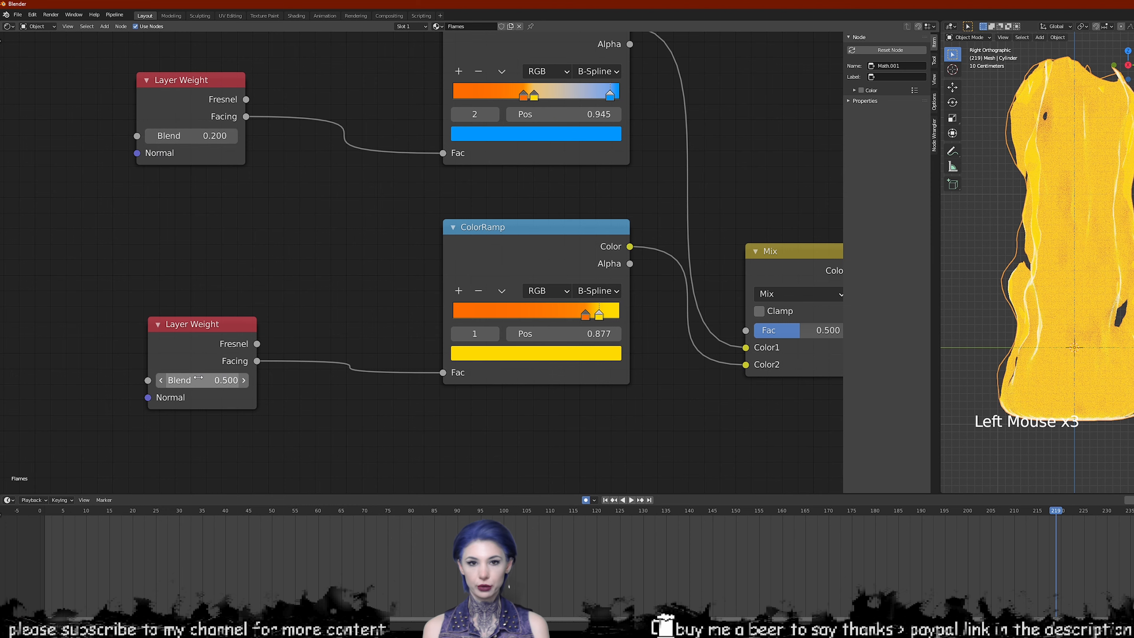
left_click(159, 380)
Move the black stop of the Gradient Texture's ColorRamp to position 0.186, keeping the white stop at the ramp's end
scroll(367, 344, "down", 5)
middle_click_drag(367, 344, 357, 174)
scroll(319, 308, "up", 1)
scroll(358, 300, "up", 1)
middle_click_drag(358, 300, 396, 294)
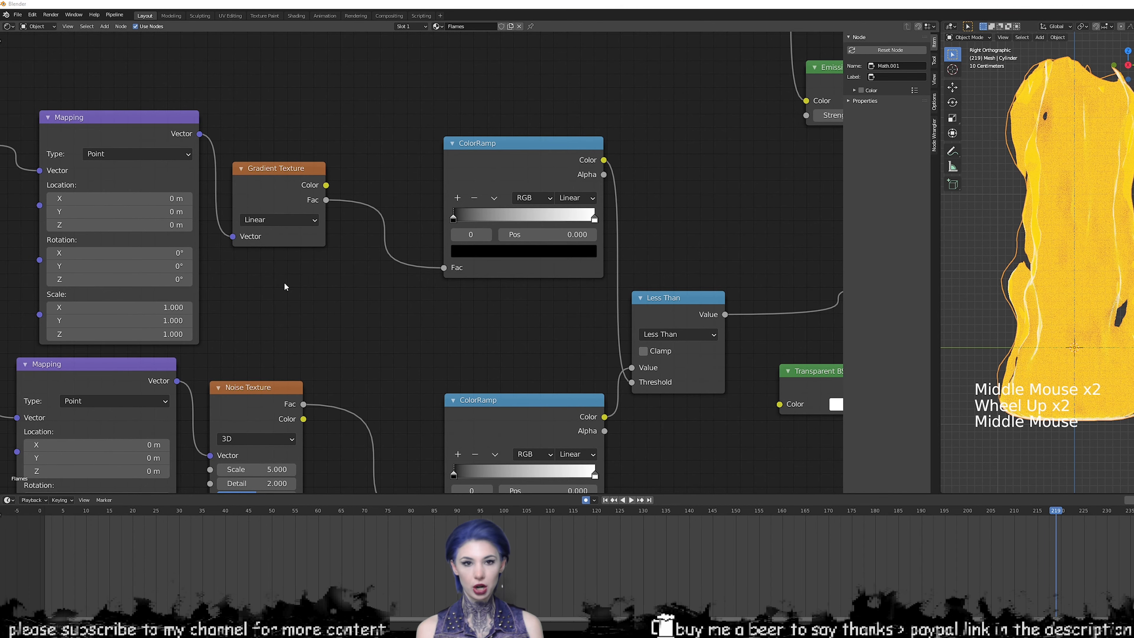
middle_click_drag(354, 318, 431, 253)
left_click(446, 188)
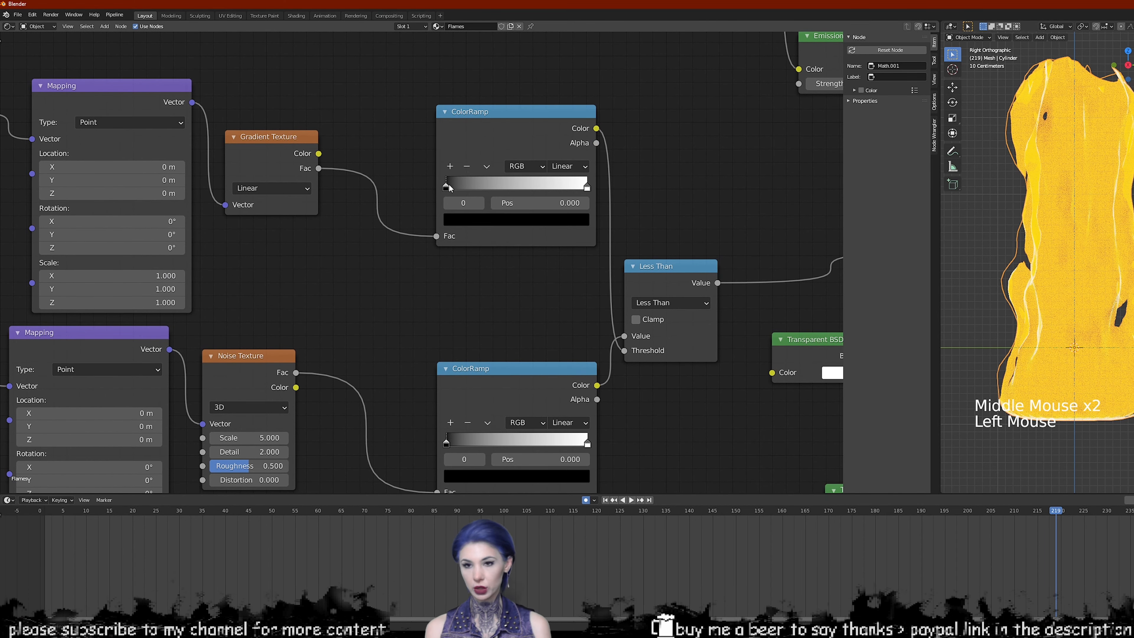
mouse_move(265, 249)
middle_mouse_down()
mouse_move(288, 256)
mouse_move(265, 255)
middle_mouse_up()
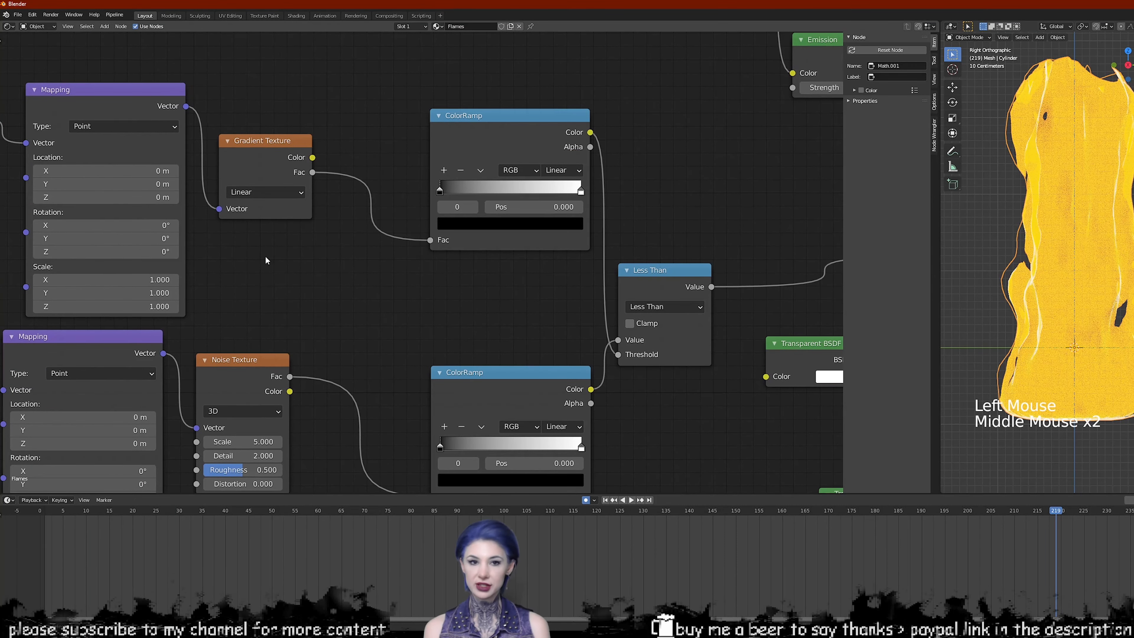
left_click(581, 191)
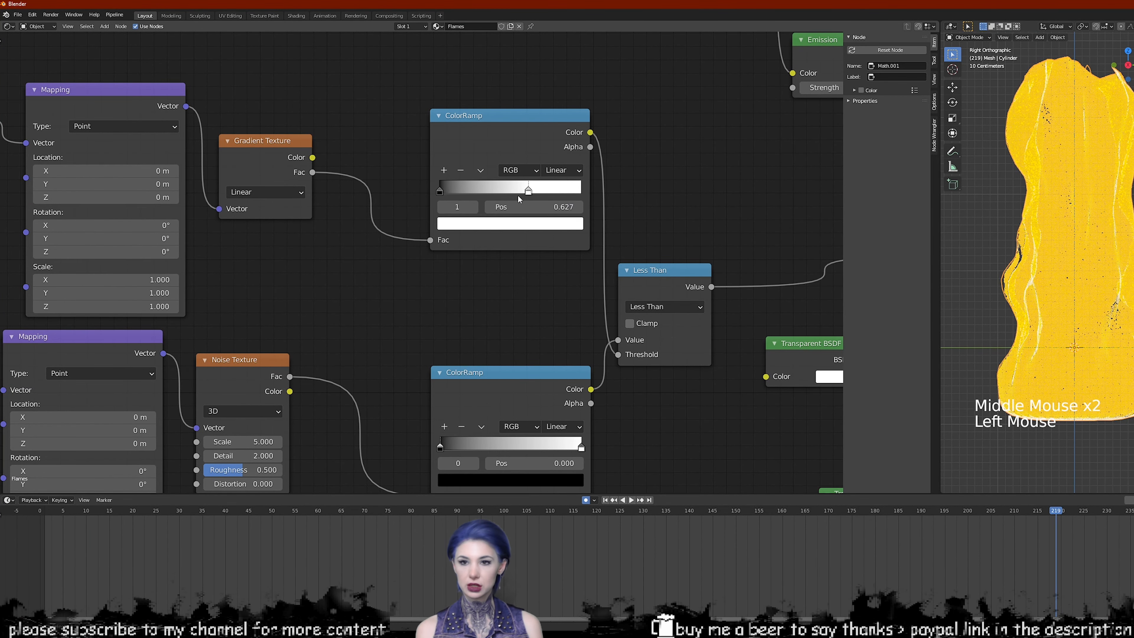
left_click(440, 189)
left_click_drag(440, 189, 466, 189)
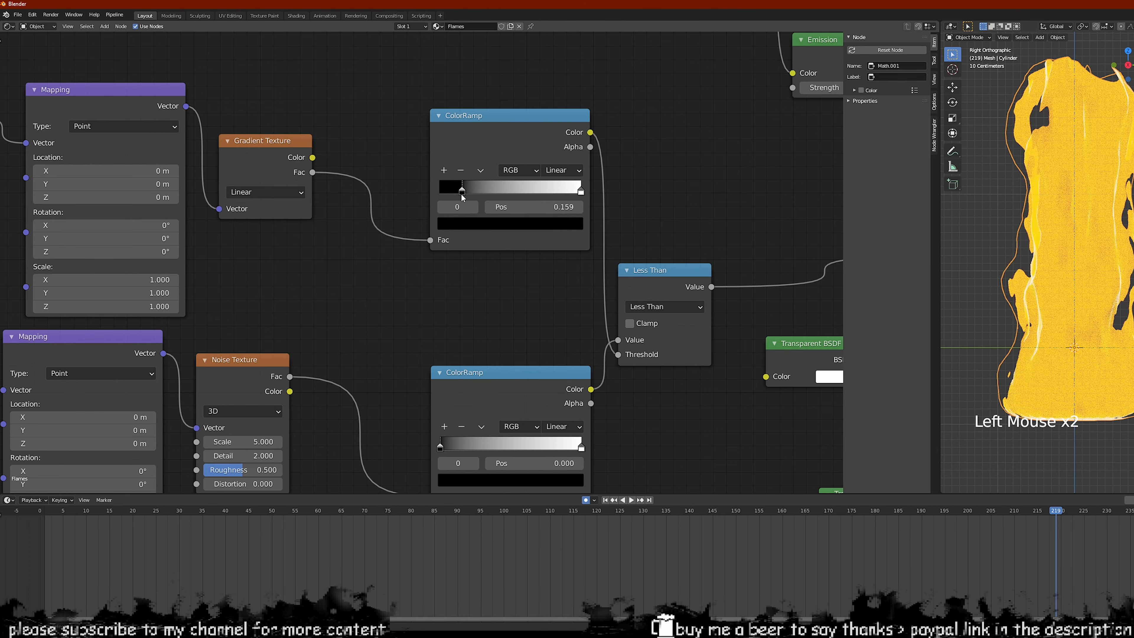
Set the Scale to 1.000 on the Noise Texture that feeds the Less Than node through its ColorRamp
middle_click_drag(463, 289, 445, 262)
middle_click_drag(210, 372, 276, 331)
left_click(204, 332)
left_click(204, 332)
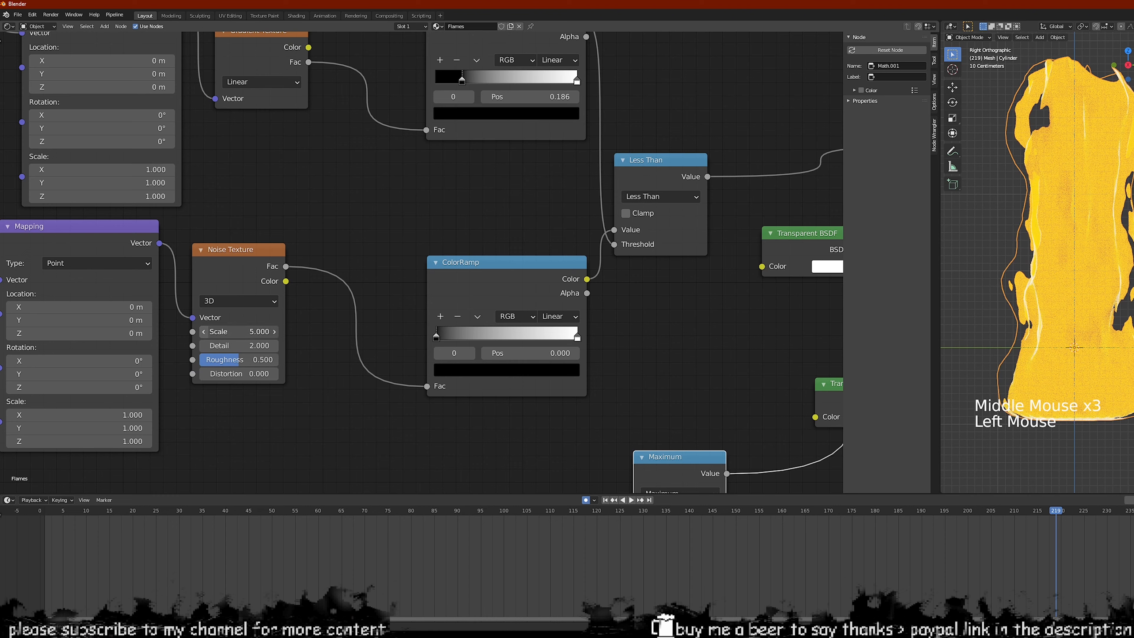
left_click(205, 332)
left_click(206, 332)
left_click_drag(206, 332, 189, 332)
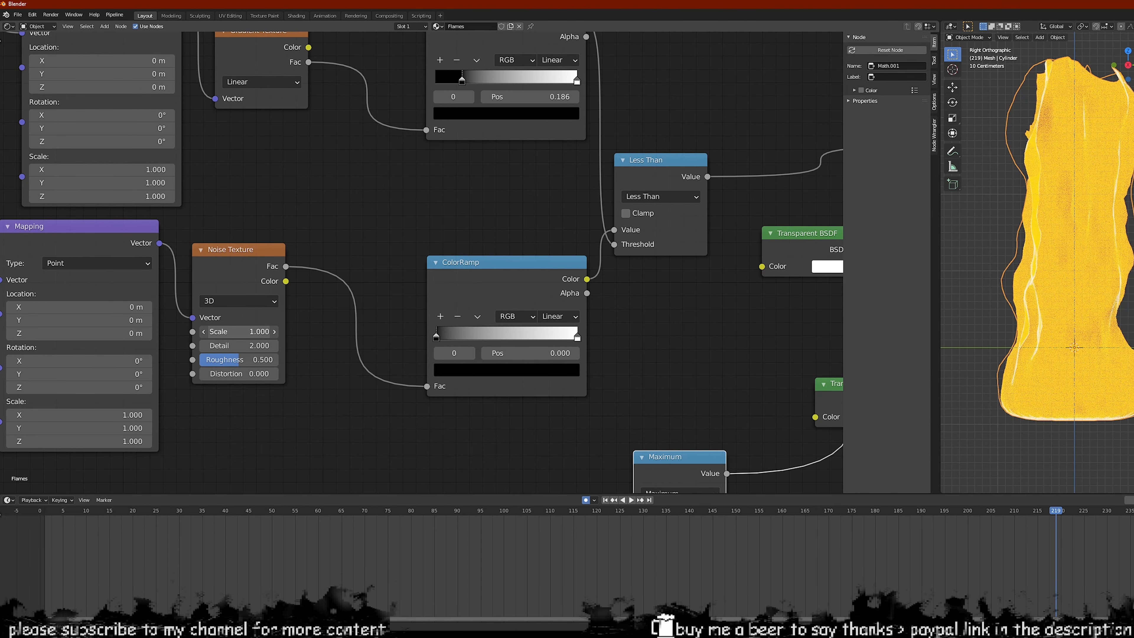
Move that noise ColorRamp's white stop to position 0.768, deselect the flame in the viewport and briefly play the animation
left_click(436, 338)
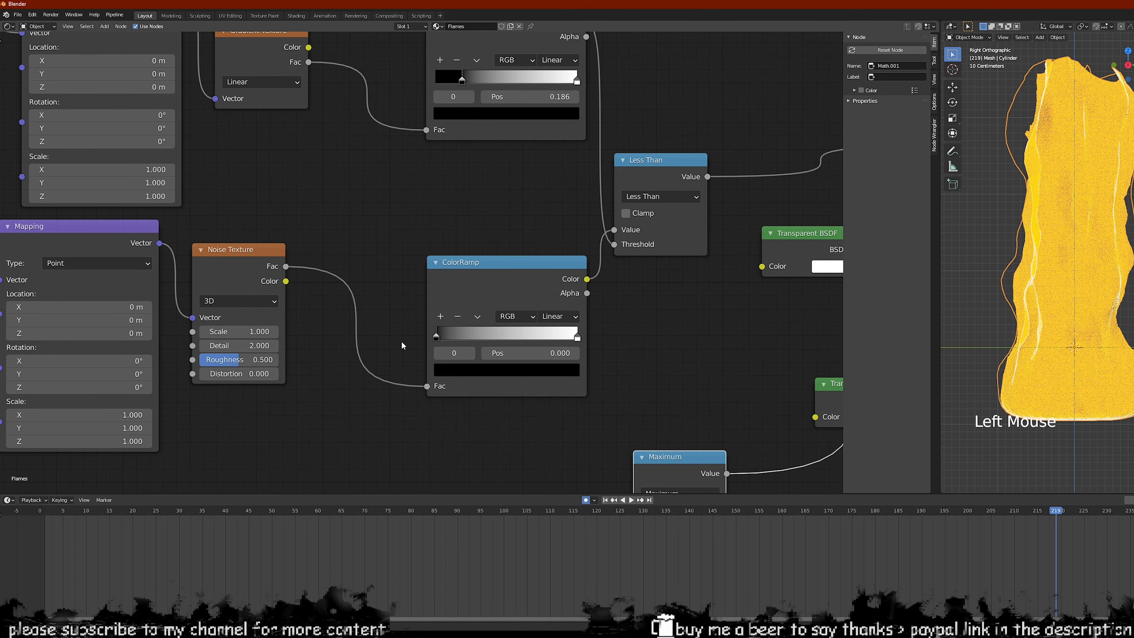
left_click_drag(577, 335, 545, 338)
left_click(996, 90)
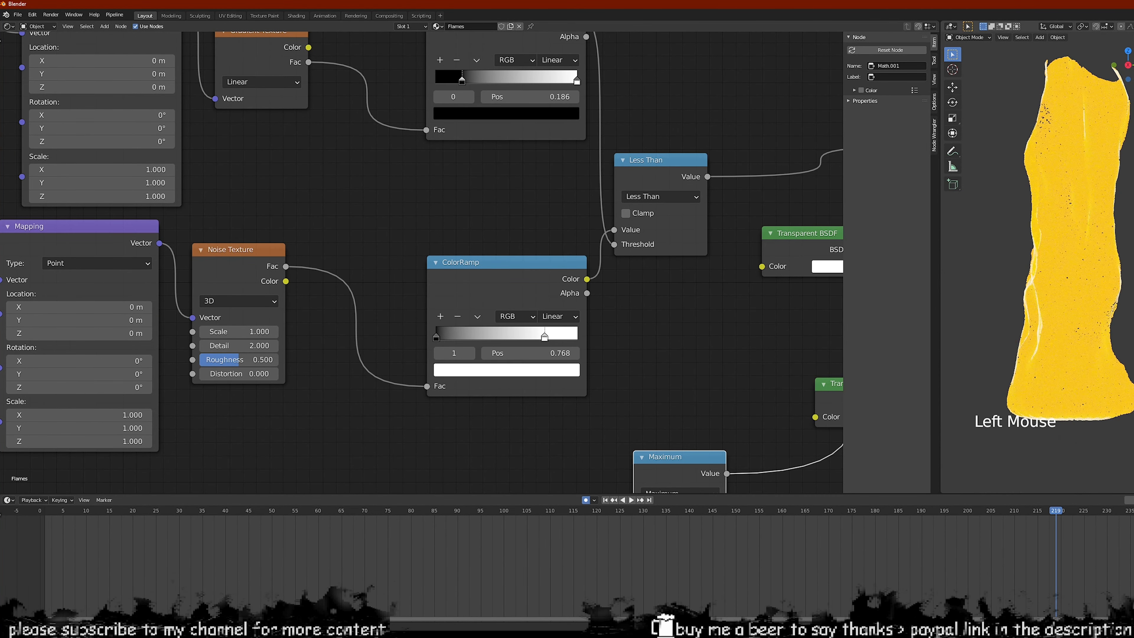
key("space")
key("space")
Connect the Object output of the noise branch's Texture Coordinate node to its Mapping node's Vector input
middle_click_drag(347, 312, 563, 245)
middle_click_drag(219, 227, 291, 278)
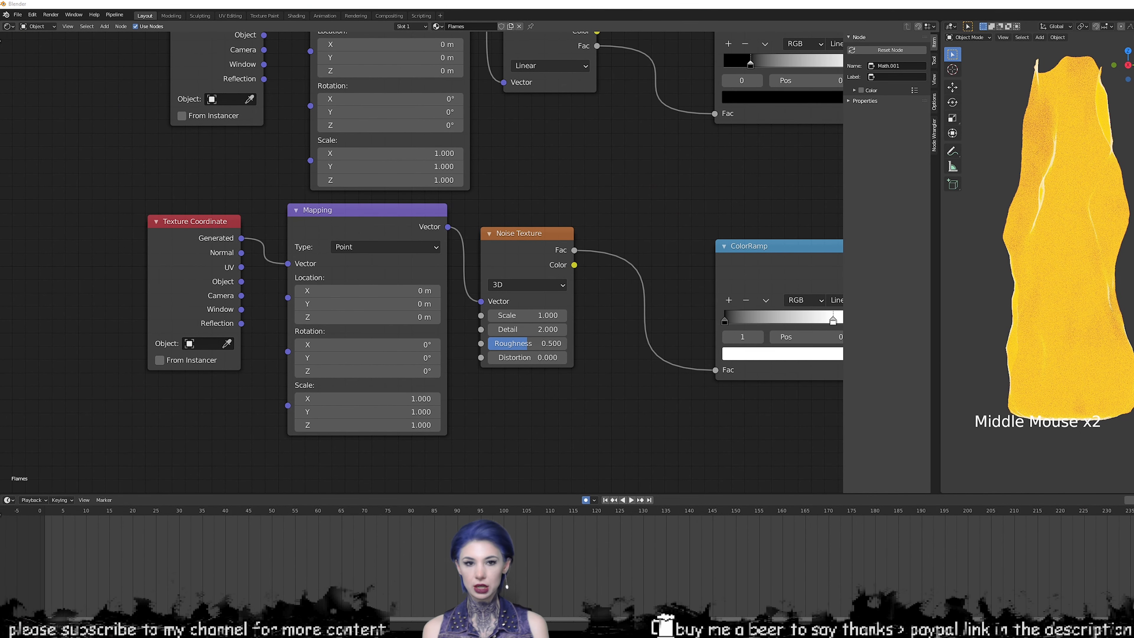
middle_click_drag(235, 249, 216, 328)
left_click_drag(224, 363, 269, 344)
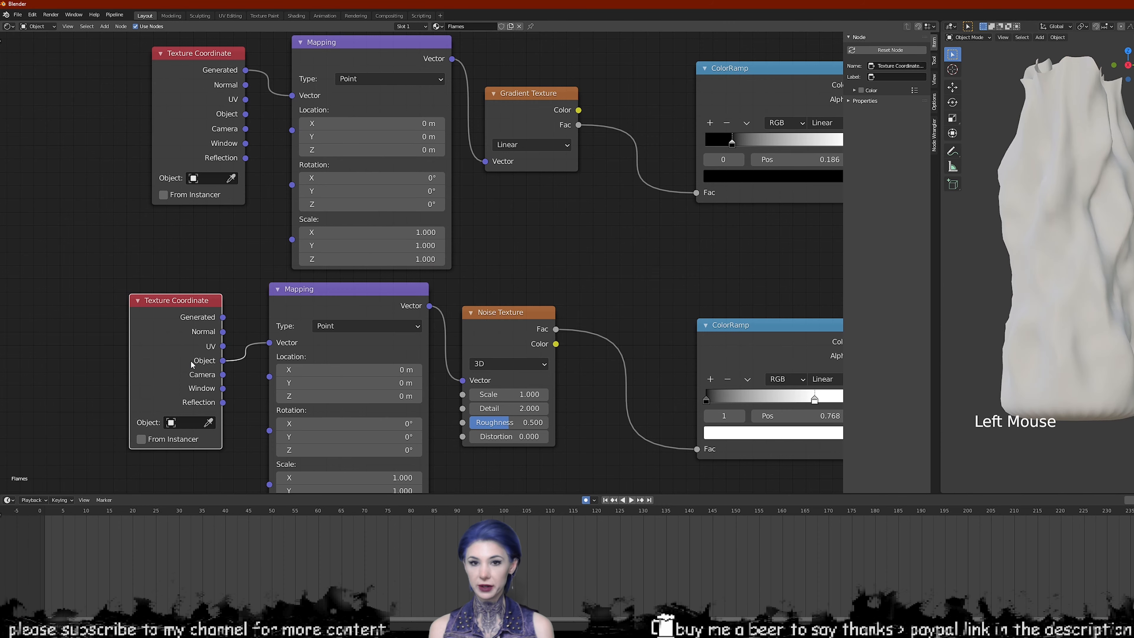
Widen the Texture Coordinate node of the lowest noise branch and set its Object to Empty
scroll(224, 375, "down", 4)
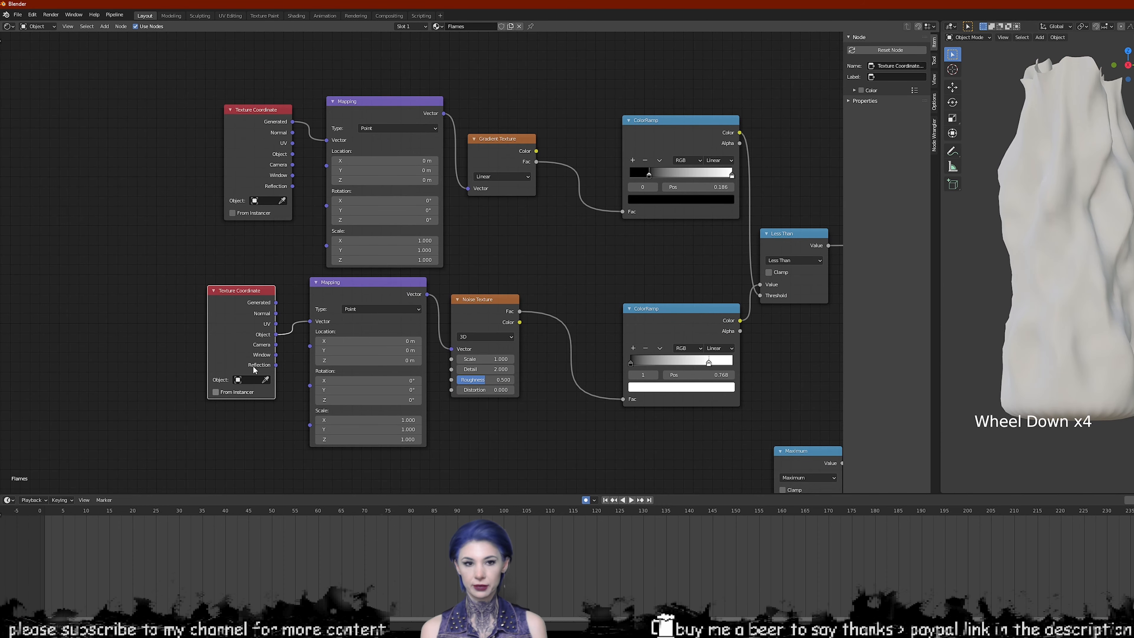
scroll(223, 375, "down", 3)
middle_click_drag(178, 384, 215, 312)
scroll(334, 399, "up", 1)
scroll(334, 399, "up", 4)
middle_click_drag(168, 434, 193, 393)
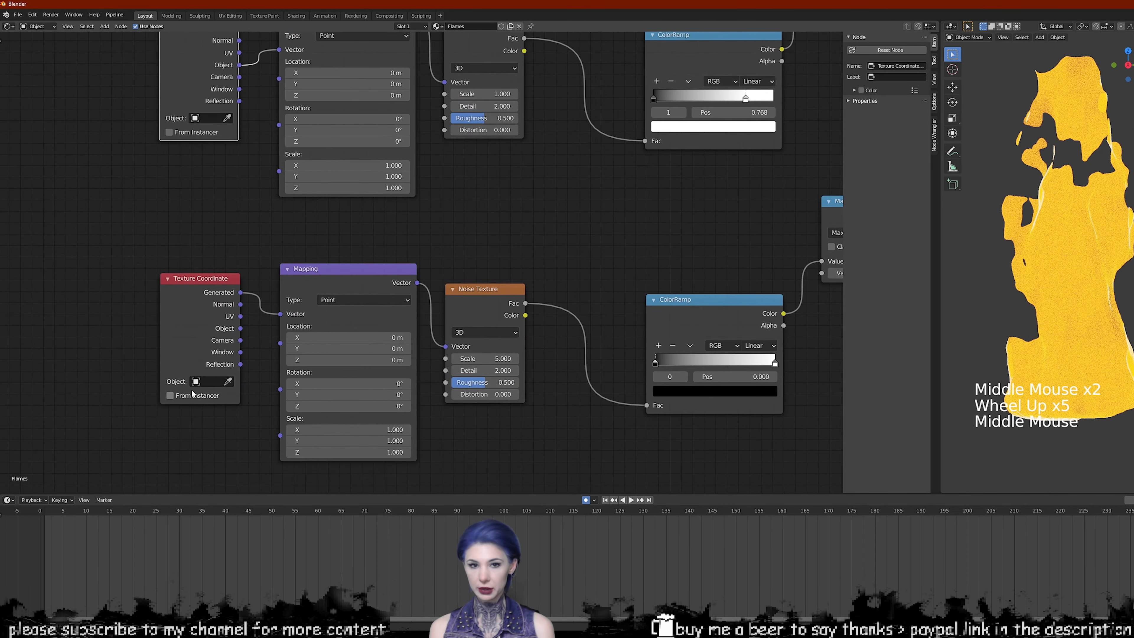
left_click_drag(161, 338, 93, 338)
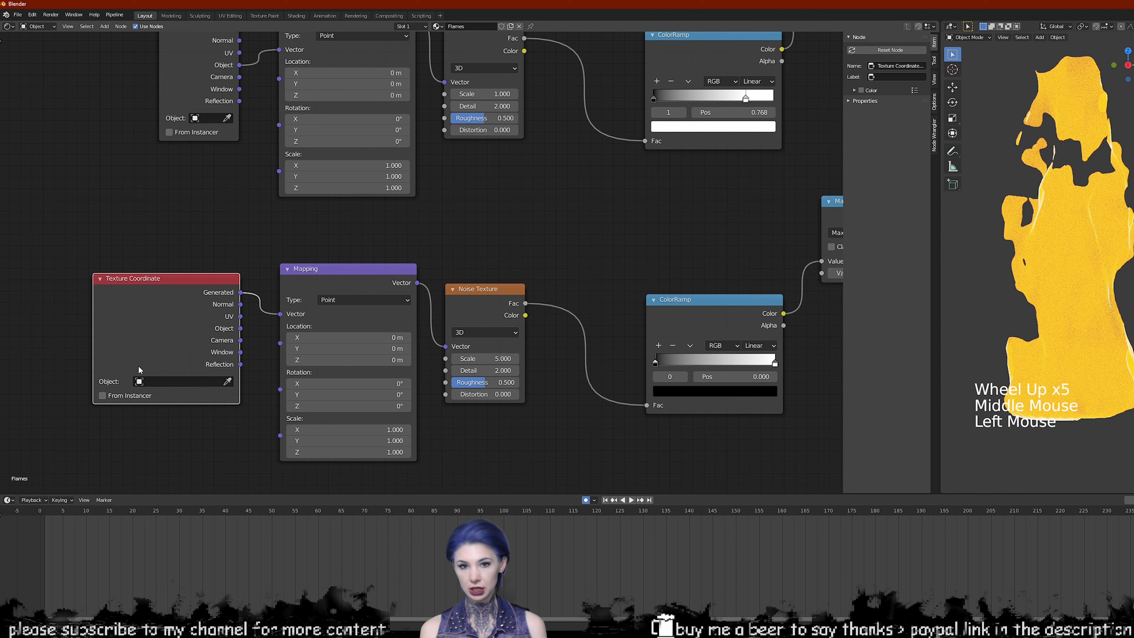
left_click(163, 381)
left_click(163, 408)
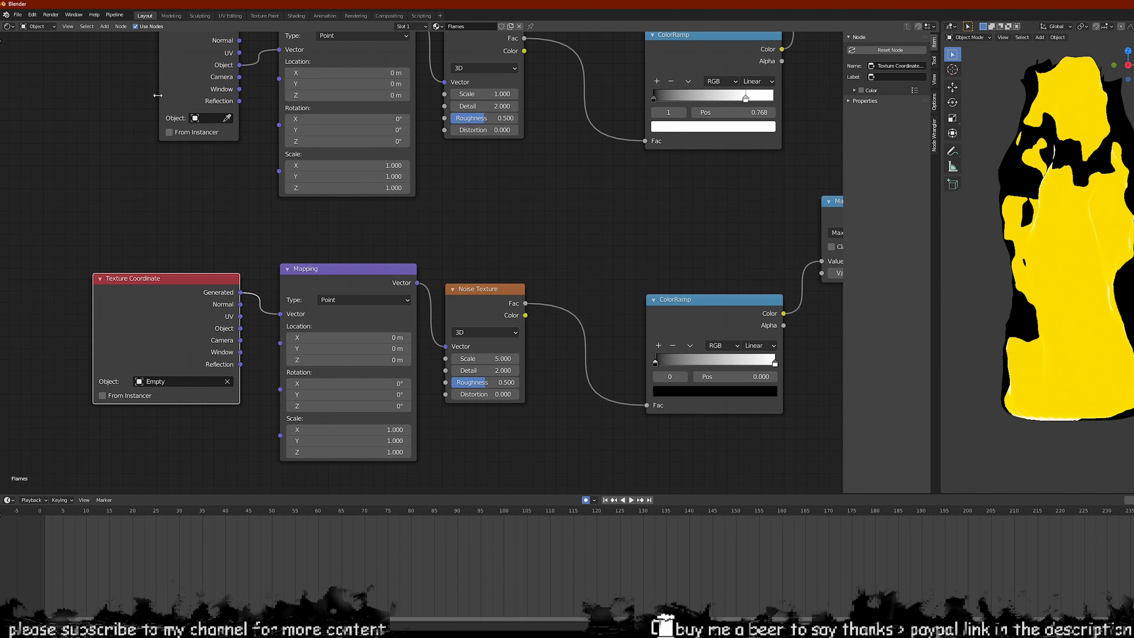
Widen the Texture Coordinate node of the noise branch feeding the Less Than node and briefly play the animation
left_click(142, 103)
left_click_drag(159, 99, 105, 100)
left_click(157, 207)
key("space")
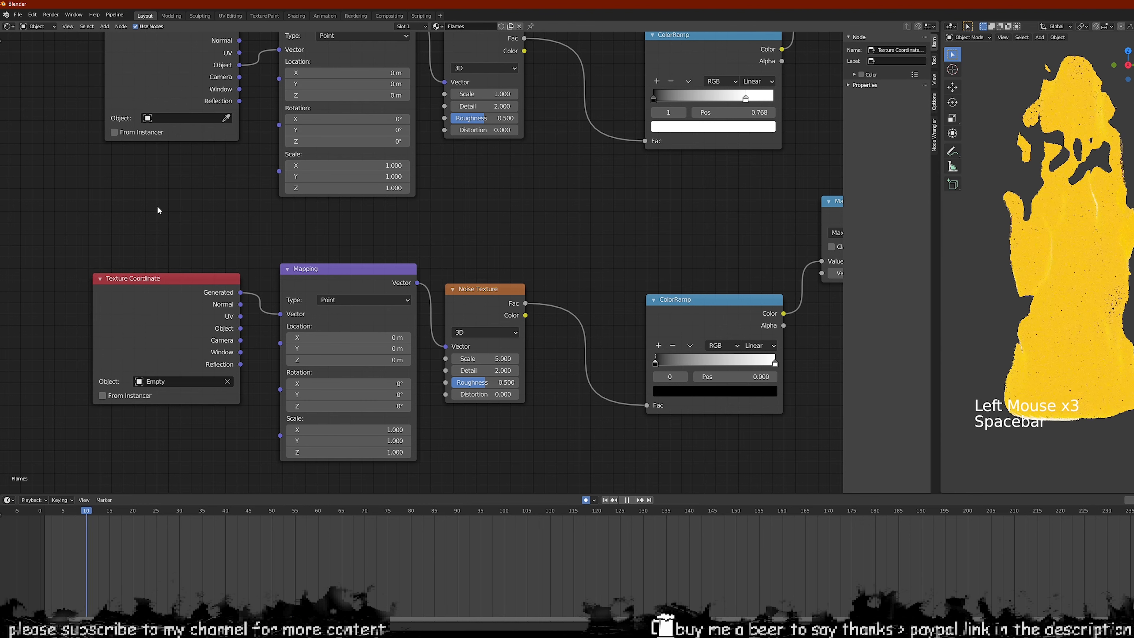
key("space")
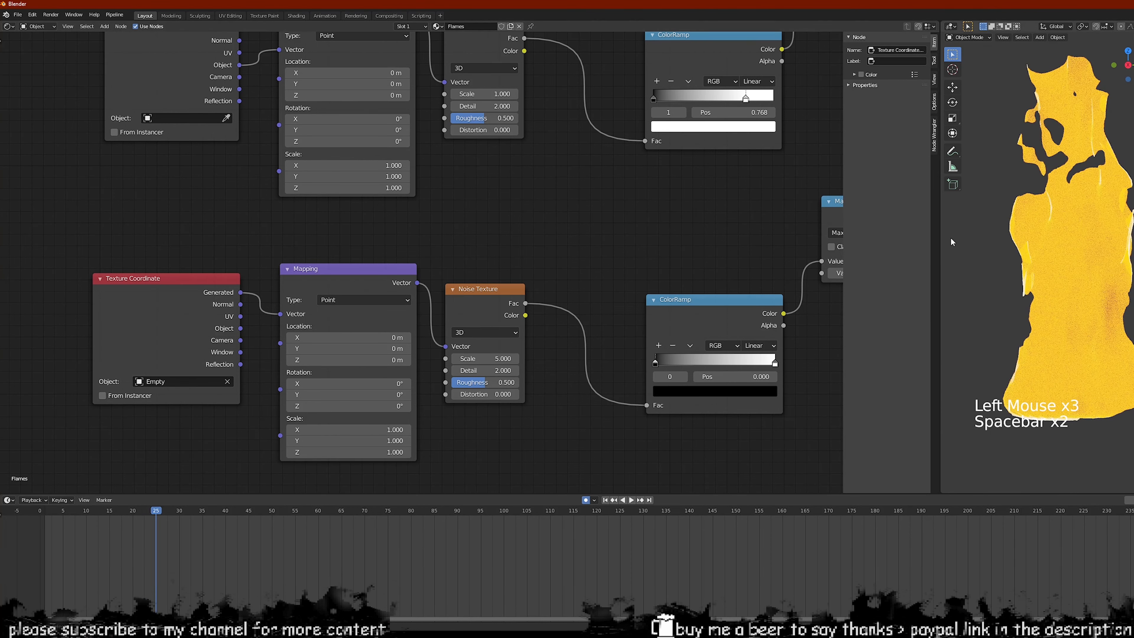
Add a Plain Axes empty to the scene at the world origin
scroll(1082, 257, "down", 1)
key("shift+a")
mouse_move(1071, 269)
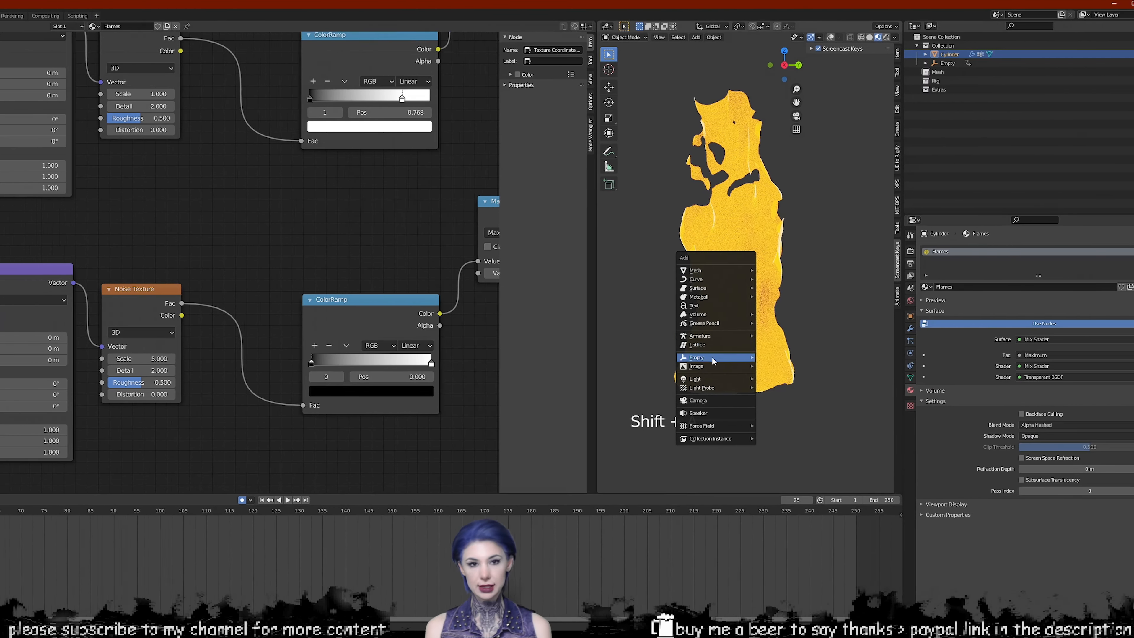
mouse_move(713, 360)
left_click(766, 356)
scroll(739, 324, "down", 4)
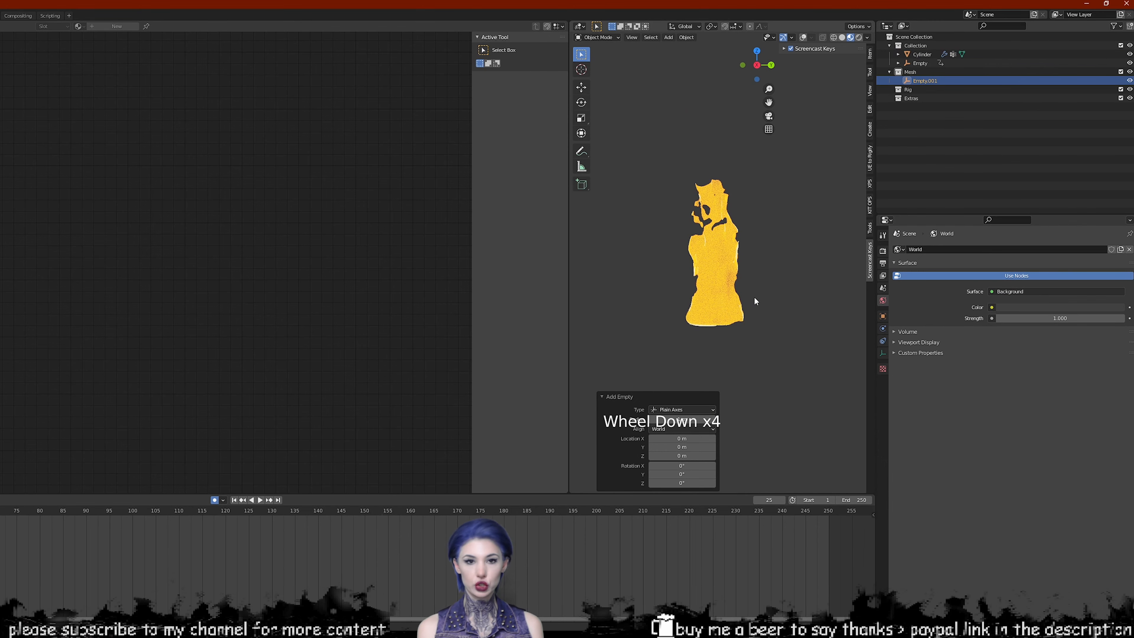
Isolate the new empty in local view, turn on the viewport overlays and return to the full scene
key("KP_Divide")
key("KP_Divide")
scroll(755, 296, "down", 1)
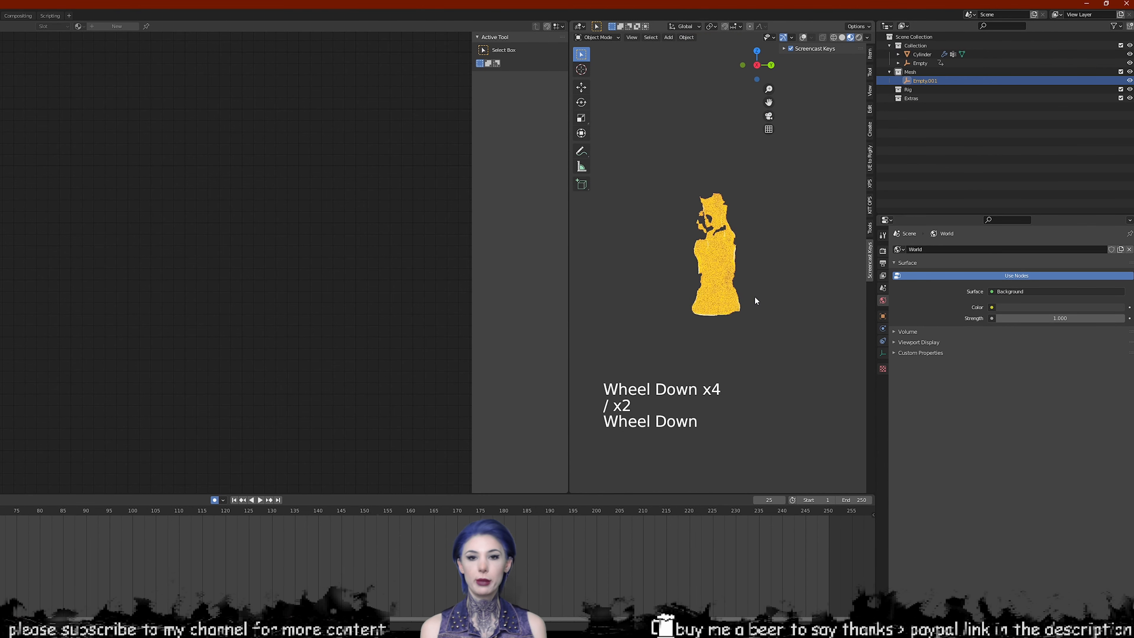
key("KP_Divide")
scroll(770, 288, "down", 1)
scroll(765, 287, "down", 2)
middle_click_drag(759, 286, 744, 304)
scroll(741, 309, "down", 7)
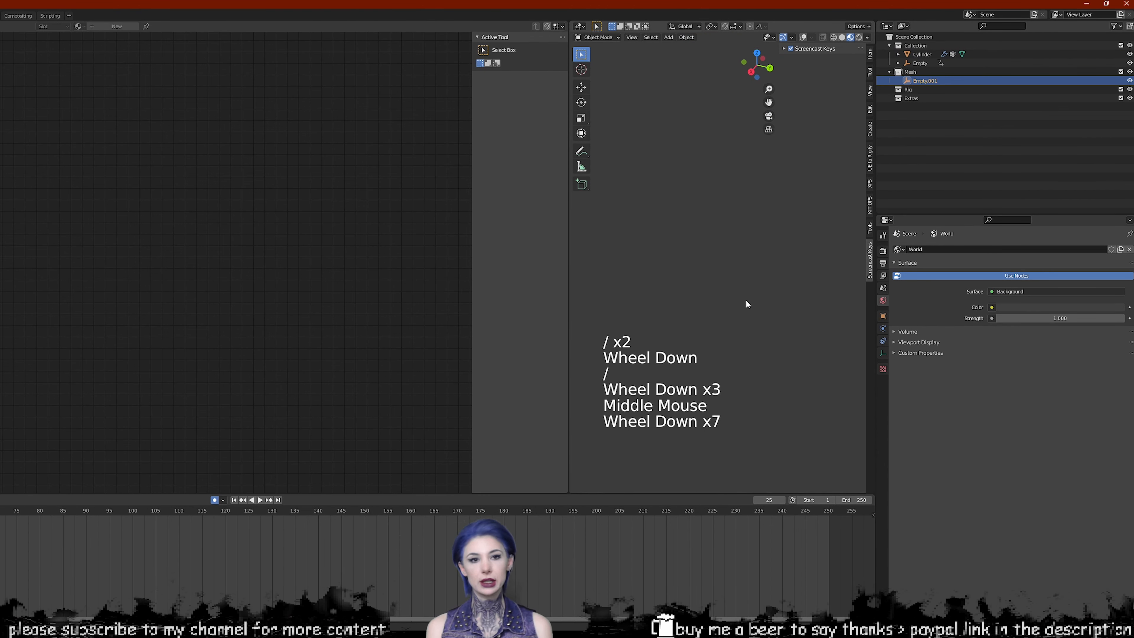
left_click(803, 38)
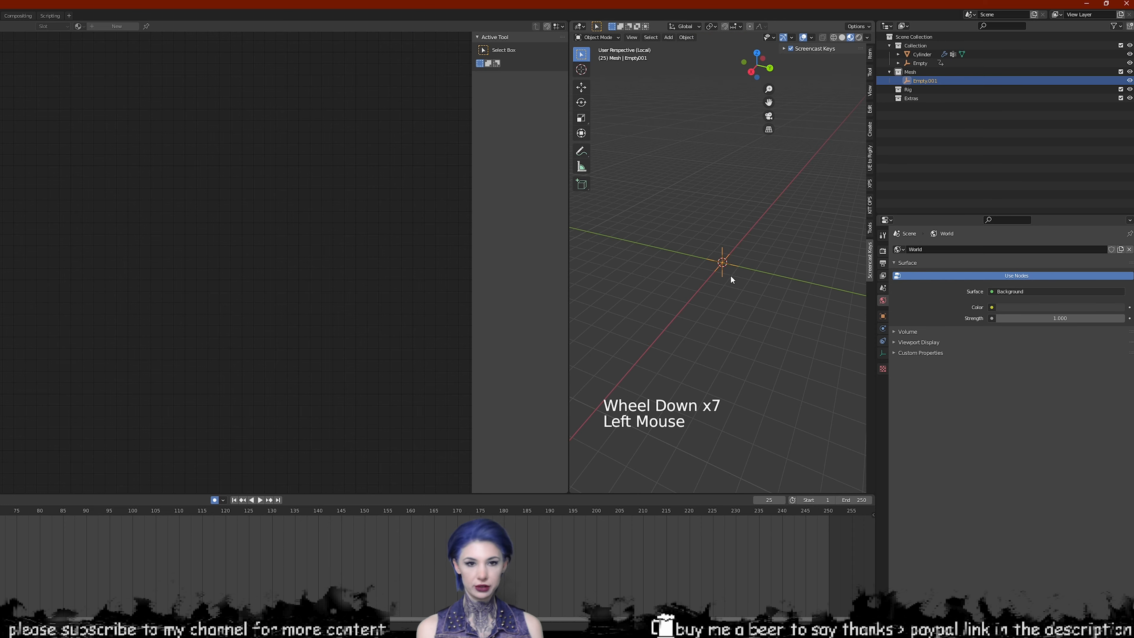
scroll(731, 274, "down", 3)
key("KP_Divide")
scroll(752, 266, "down", 1)
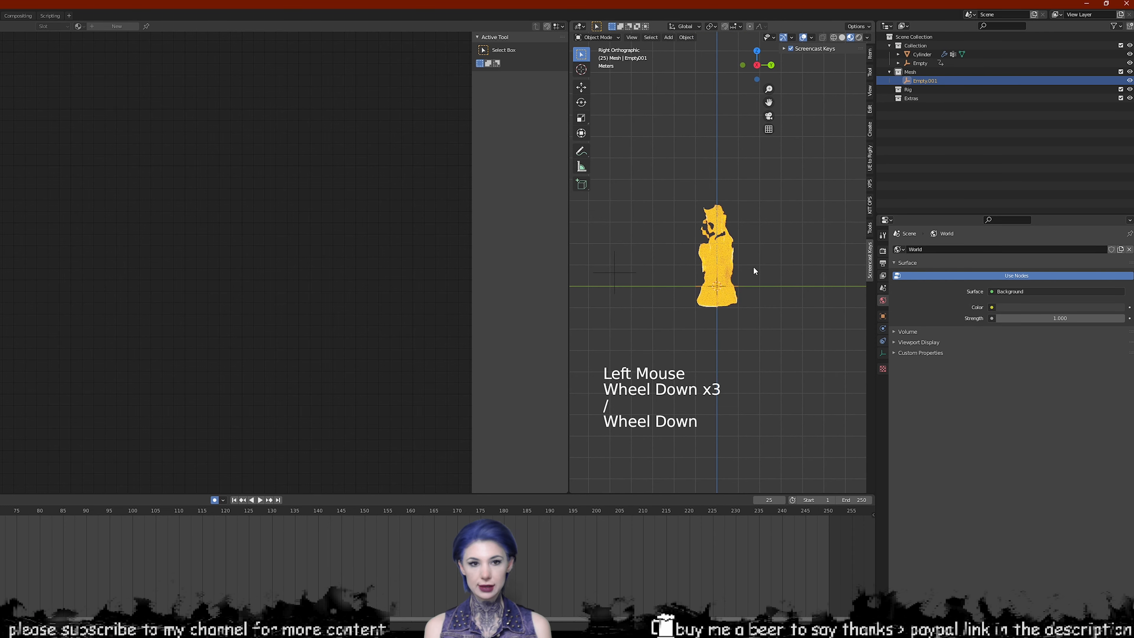
Move the new empty about 4.7 m along the Y axis beside the flame and delete its keyframe at frame 25
key("g")
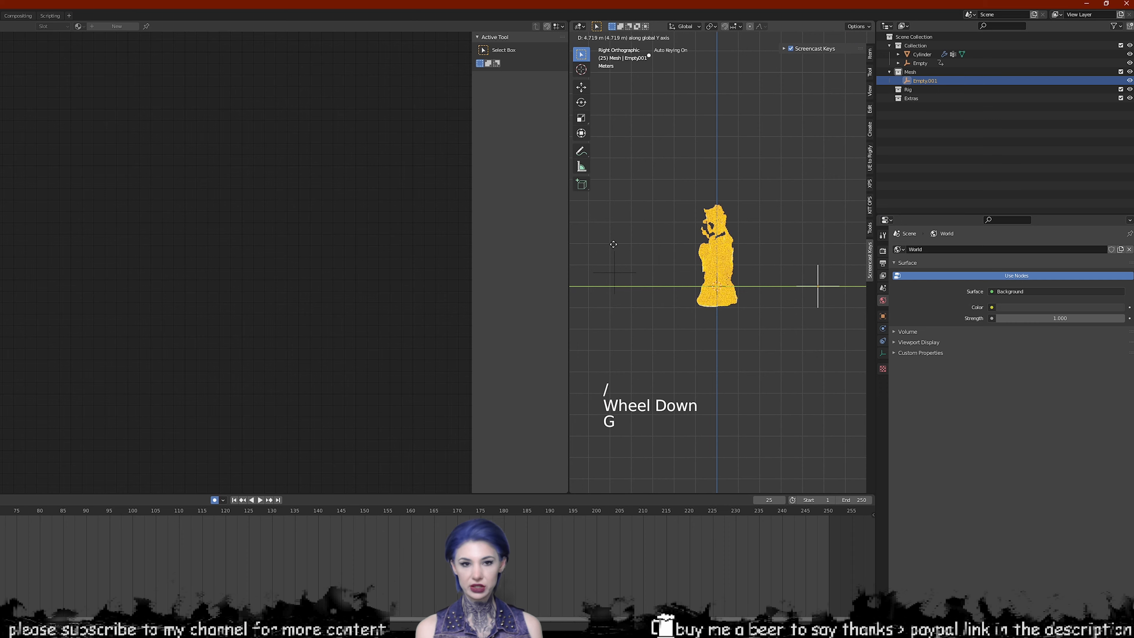
left_click(614, 244)
key("a")
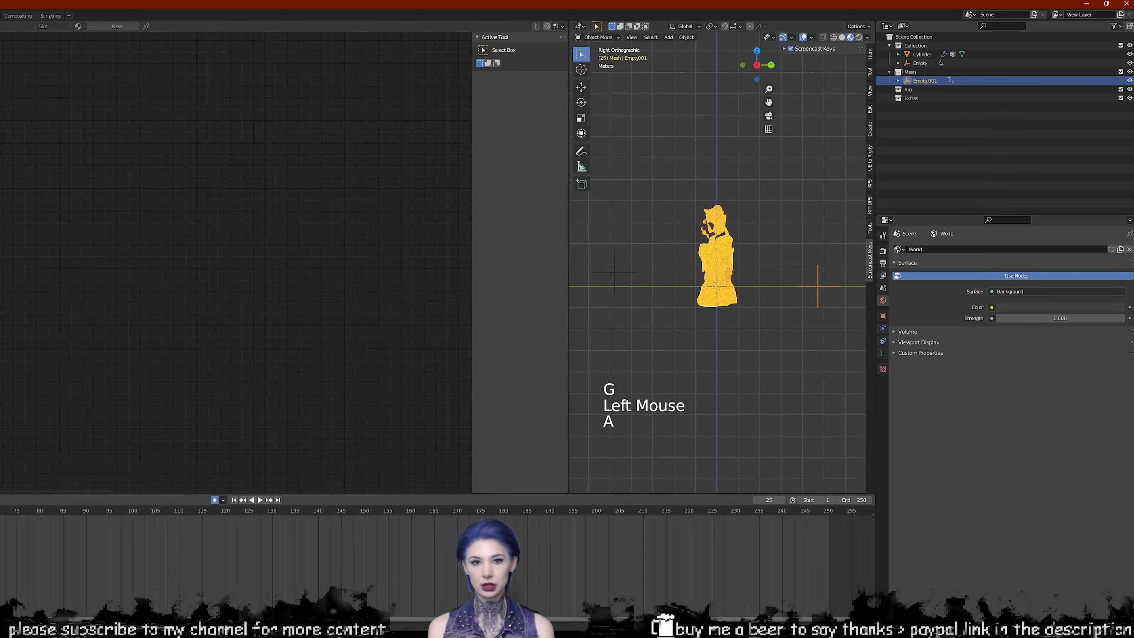
key("x")
left_click(1, 513)
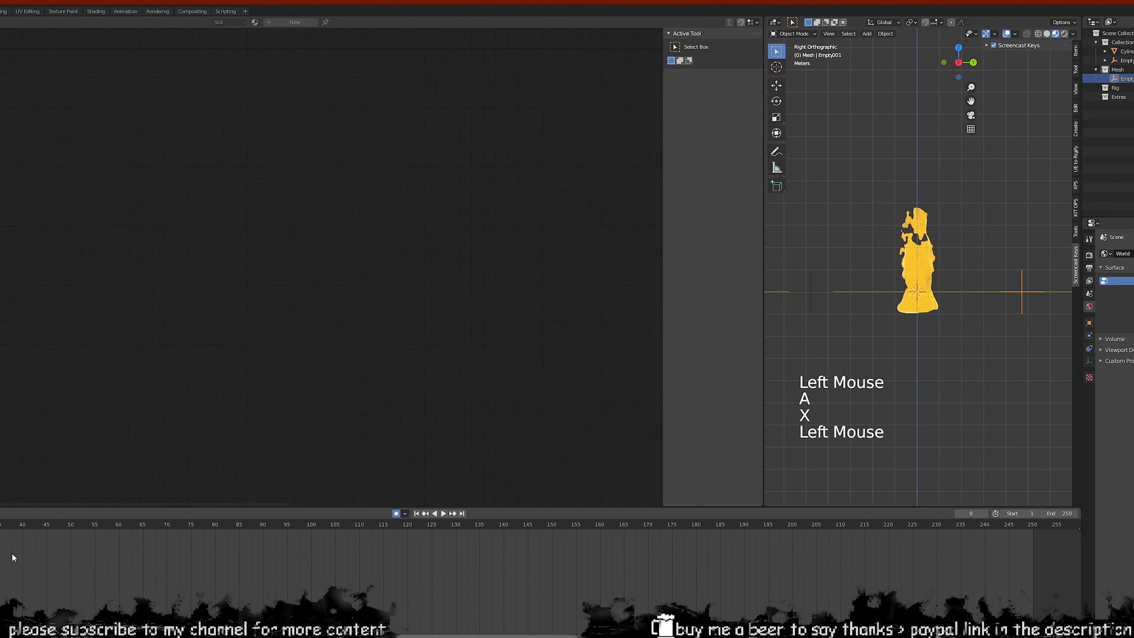
Keyframe the new empty with a slight Y move at frame 0 and a rise of about 14 m along Z at frame 250
key("g")
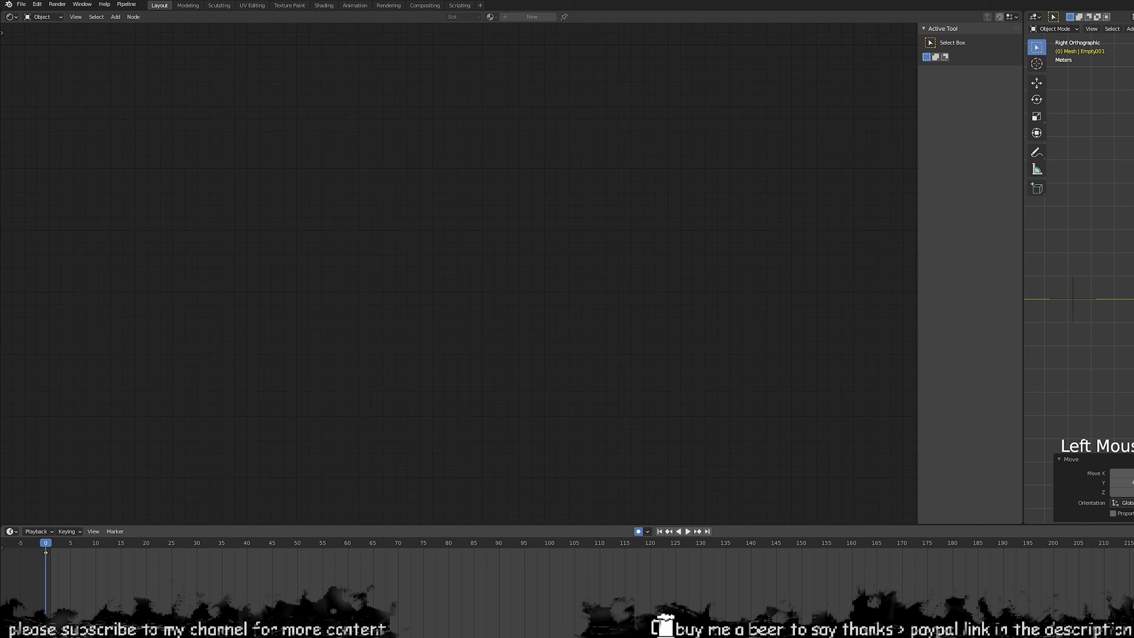
key("g")
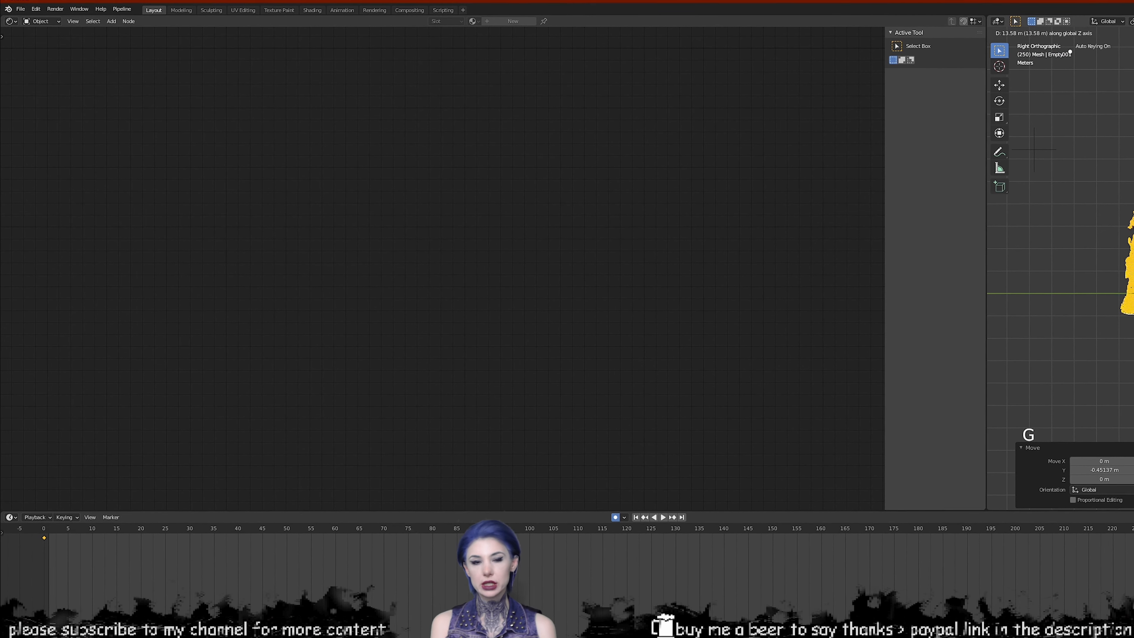
left_click(1069, 52)
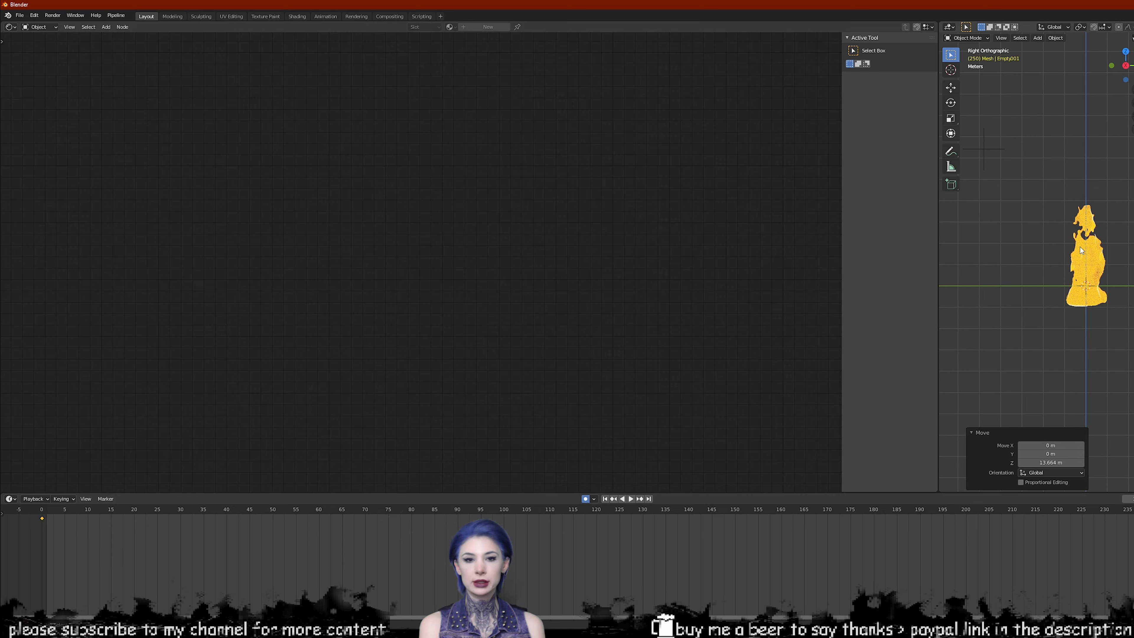
Select the flame cylinder and set the Texture Coordinate Object of the noise branch feeding Less Than to Empty.001
left_click(1082, 250)
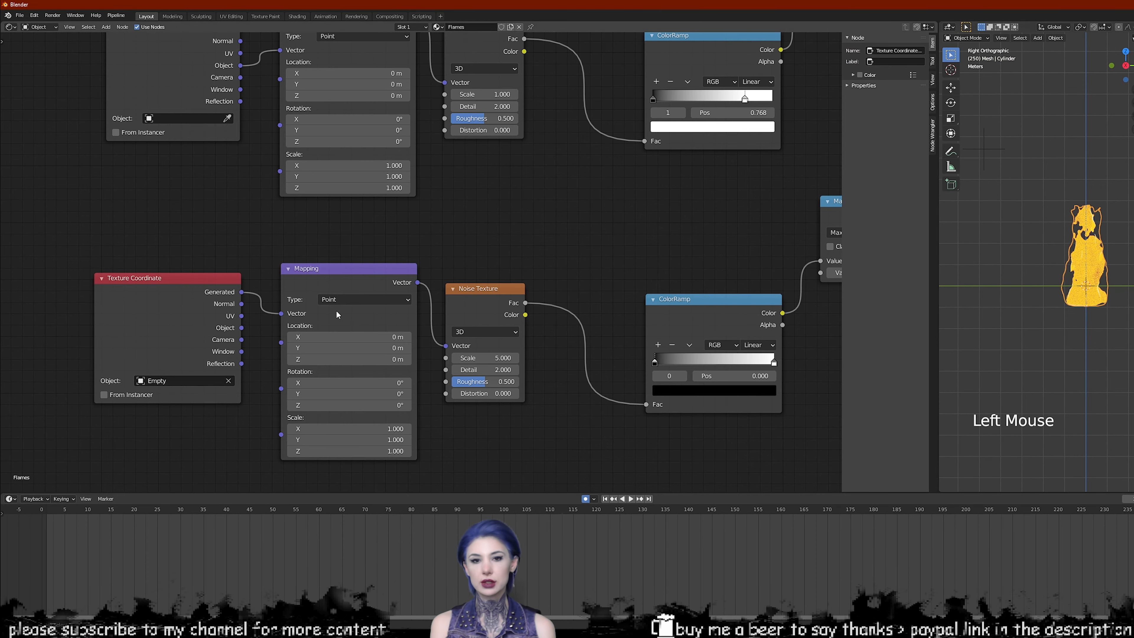
middle_click_drag(175, 187, 174, 223)
left_click(178, 163)
left_click(181, 154)
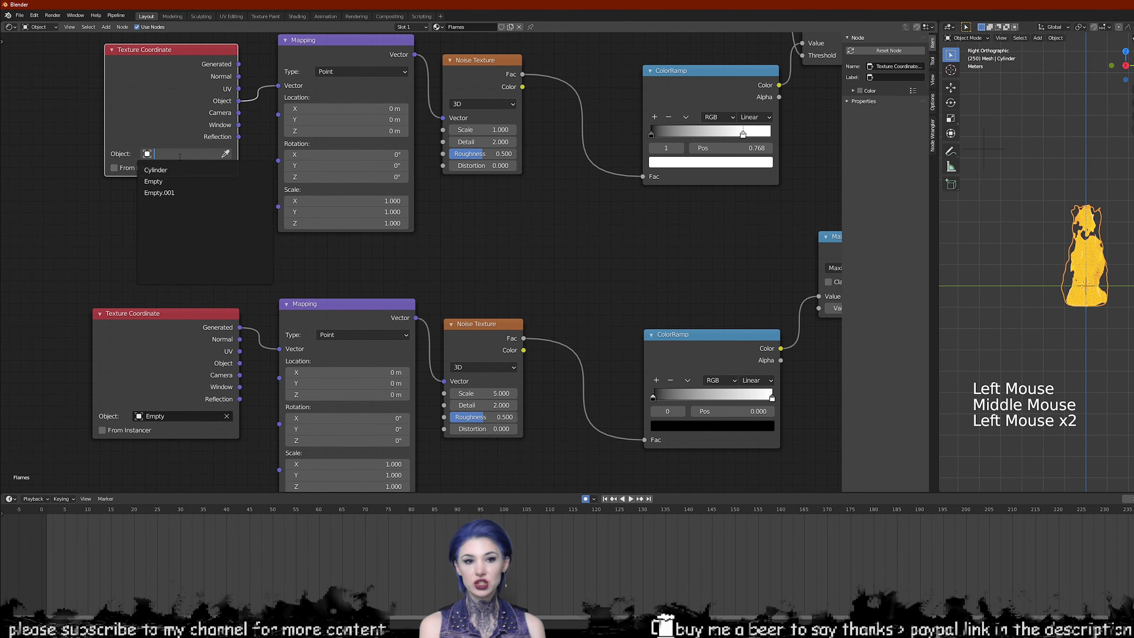
left_click(160, 193)
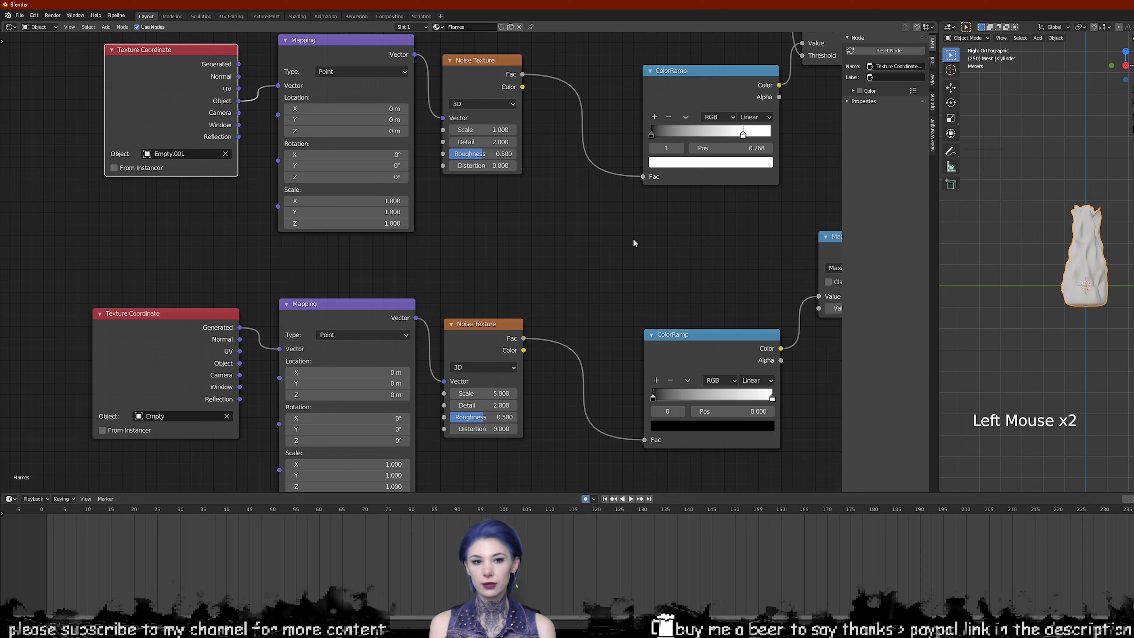
Play the animation and examine how the empty-driven noise moves across the flame up close
middle_click_drag(632, 239, 594, 301)
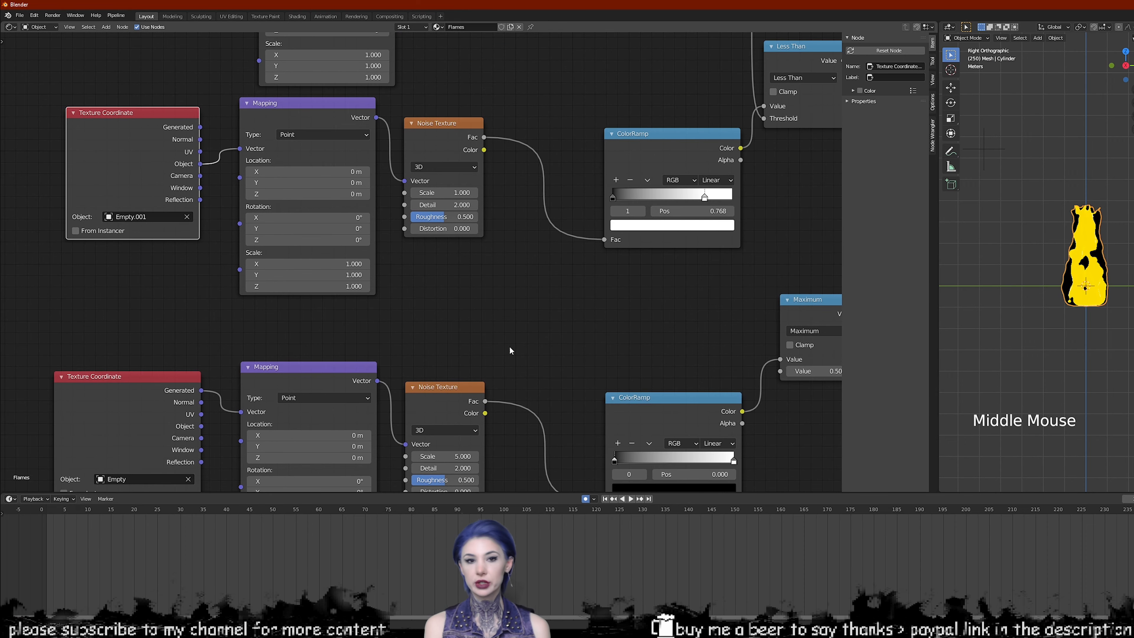
middle_click_drag(506, 232, 495, 268)
middle_click_drag(494, 252, 487, 313)
middle_click_drag(473, 247, 514, 314)
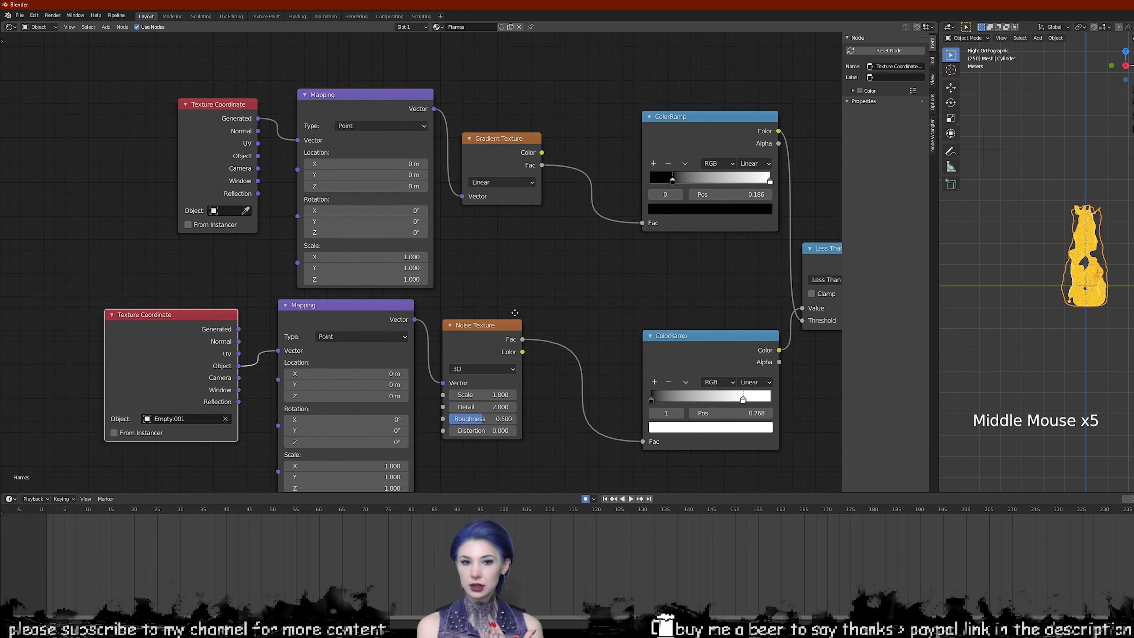
key("space")
scroll(1112, 275, "up", 5)
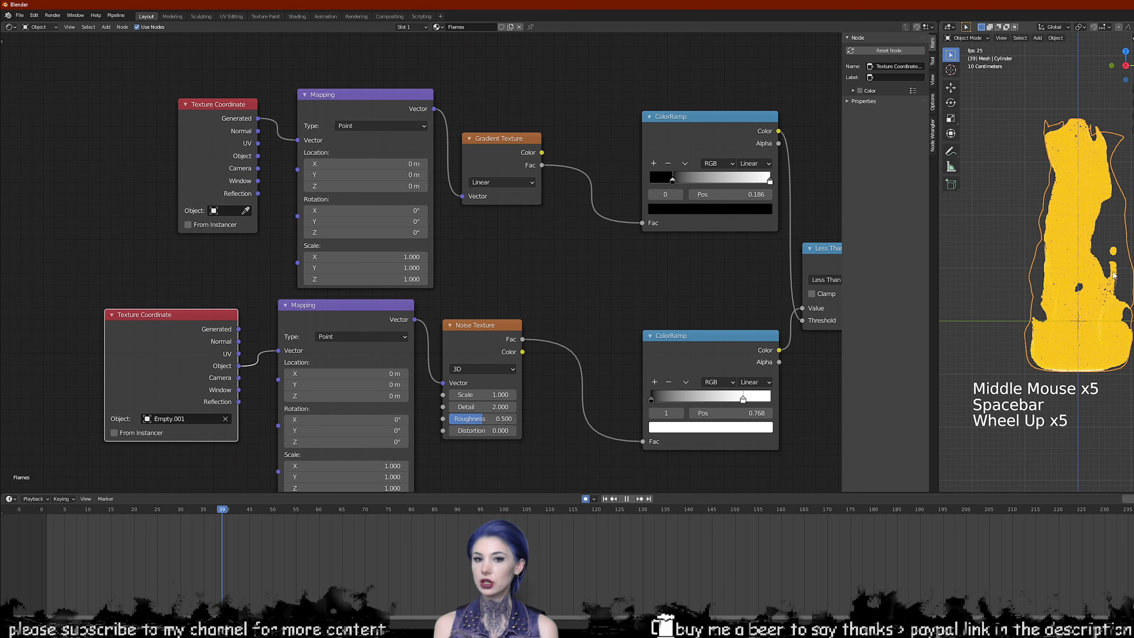
scroll(1112, 275, "up", 1)
key("space")
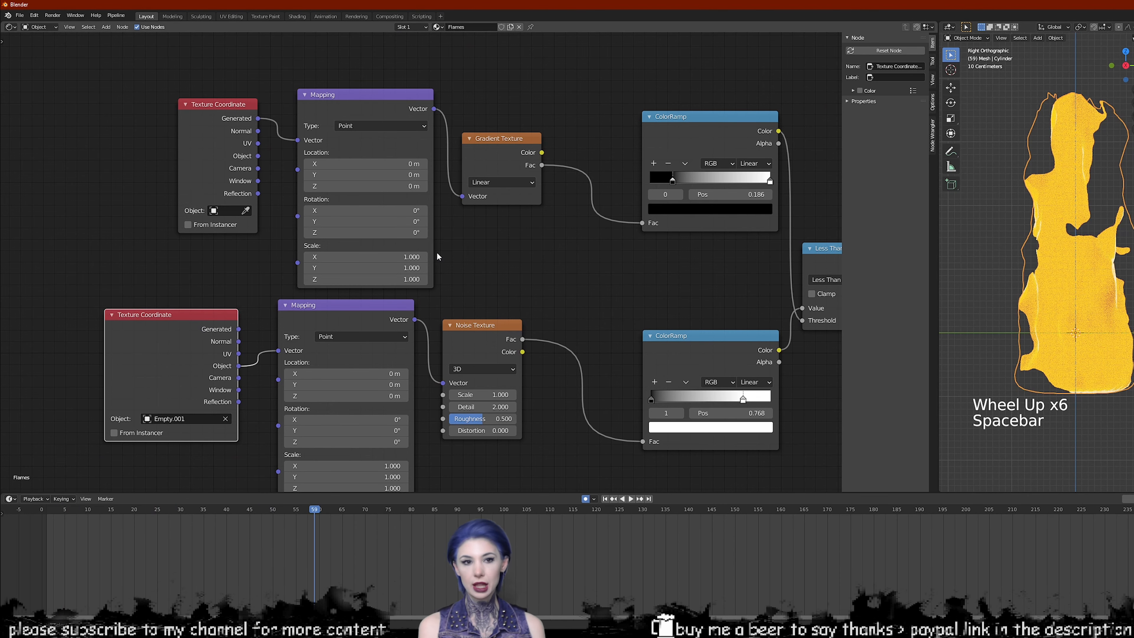
Set the Y rotation of the gradient branch's Mapping node to -17.2° and play the animation
middle_click_drag(437, 256, 457, 262)
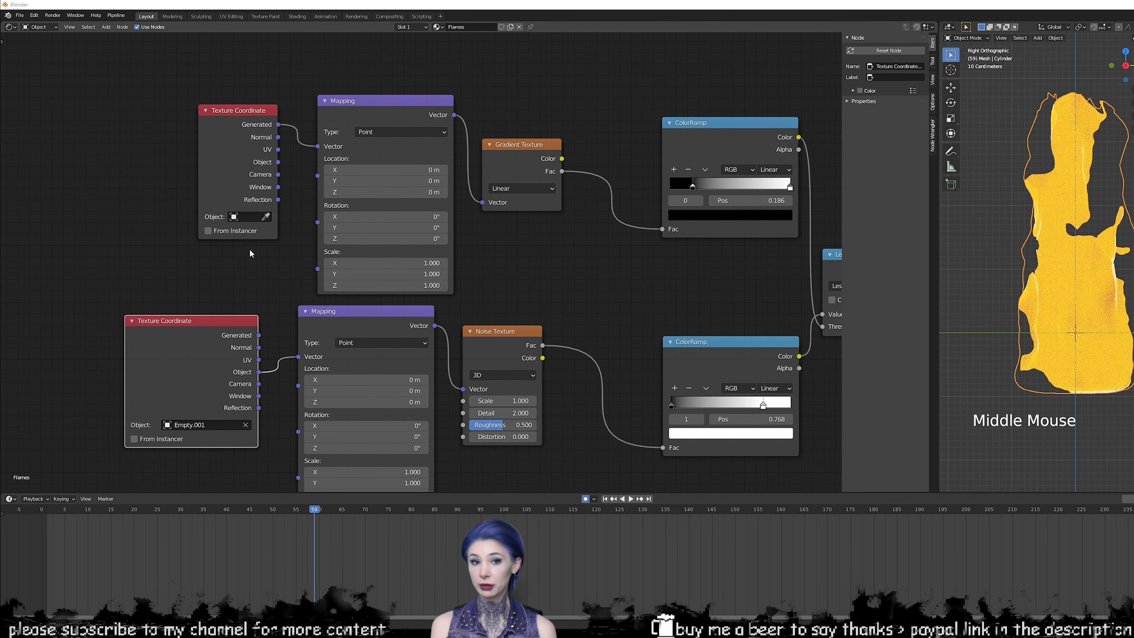
middle_click_drag(250, 251, 271, 275)
middle_click_drag(338, 219, 228, 229)
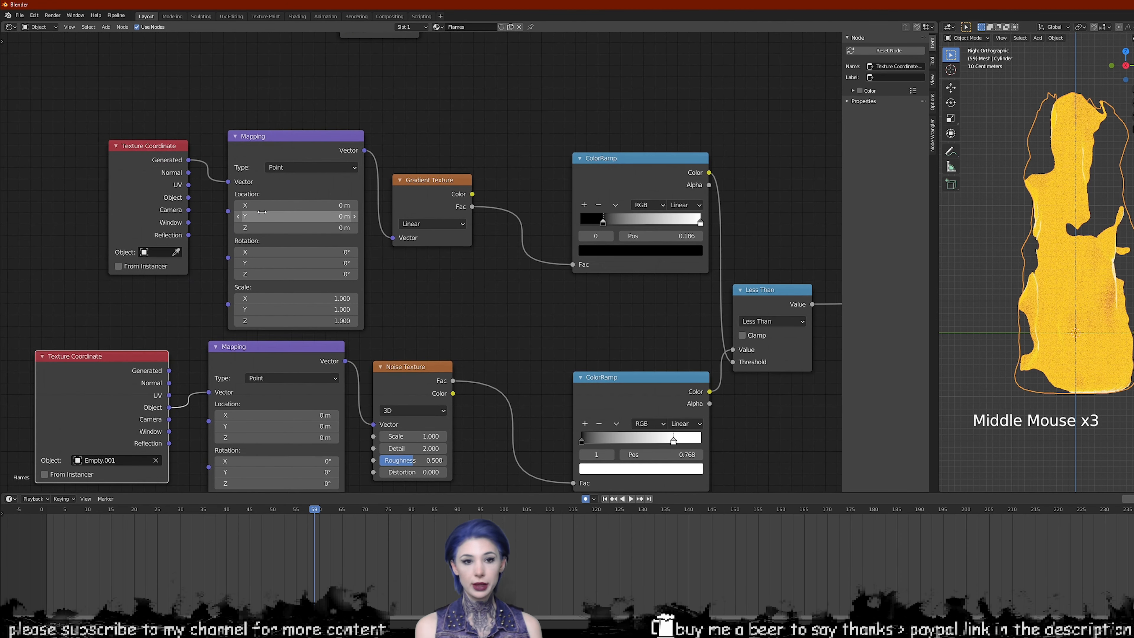
mouse_move(294, 262)
left_mouse_down()
mouse_move(273, 262)
mouse_move(316, 262)
left_mouse_up()
key("space")
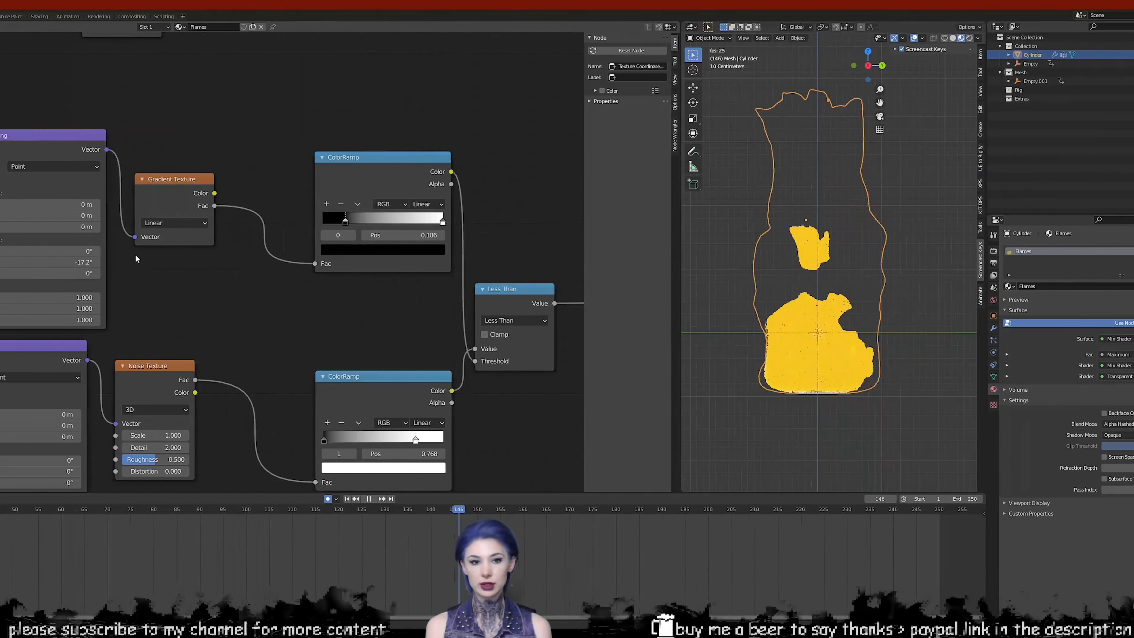
middle_click_drag(362, 258, 272, 220)
scroll(2, 221, "down", 1)
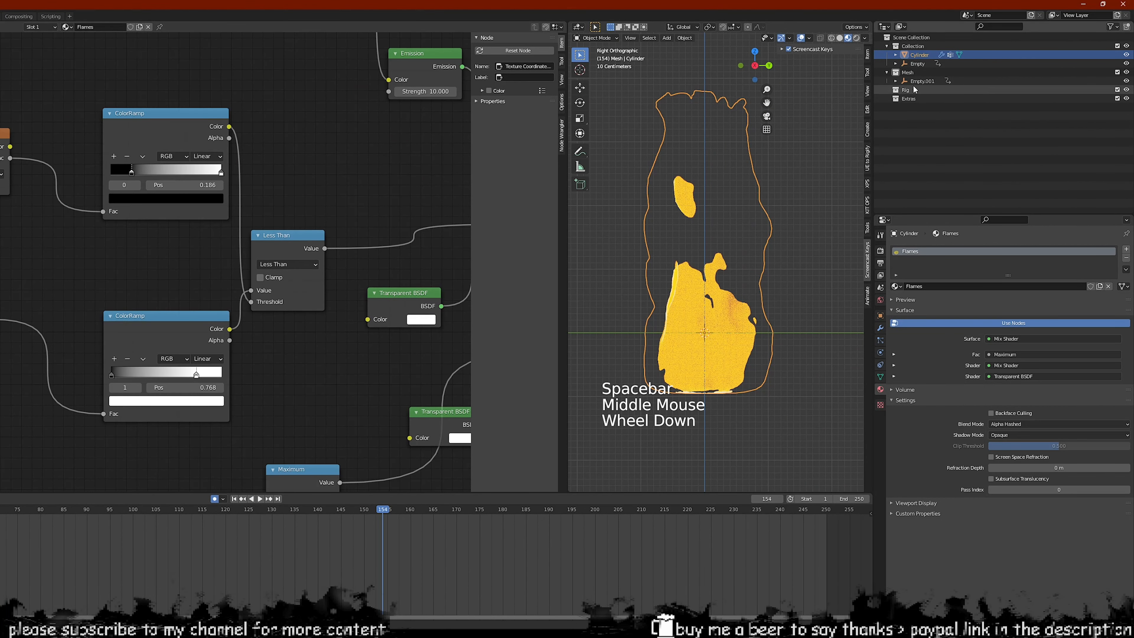
Switch the viewport to rendered shading without overlays and set the World background Strength to 0.000
left_click(857, 39)
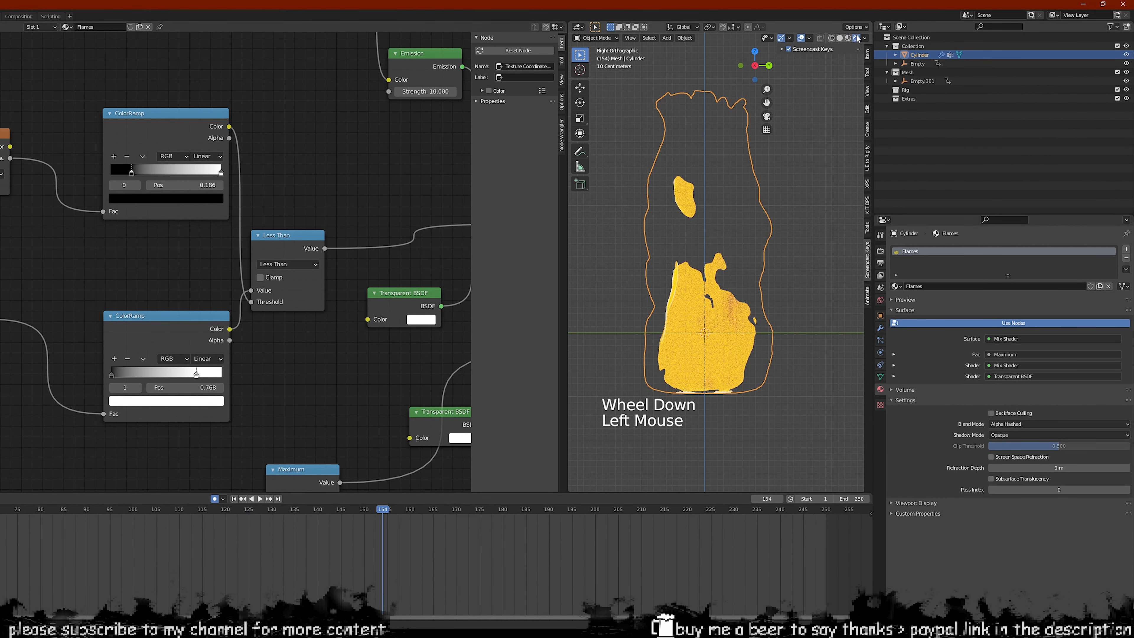
scroll(818, 183, "down", 1)
scroll(818, 172, "up", 1)
left_click(801, 38)
left_click(880, 300)
left_click(1058, 296)
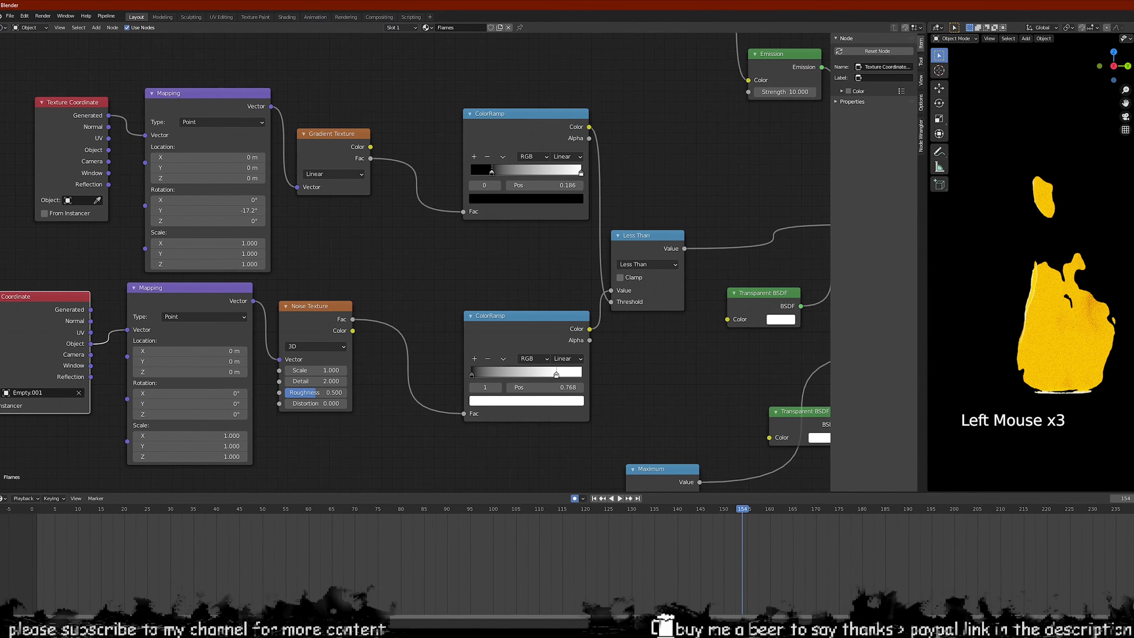
Play the animation and examine the rendered flame against the black background from another angle
key("space")
key("space")
middle_click_drag(702, 374, 589, 273)
scroll(509, 272, "up", 2)
middle_click_drag(960, 337, 1023, 331)
middle_click_drag(324, 320, 331, 319)
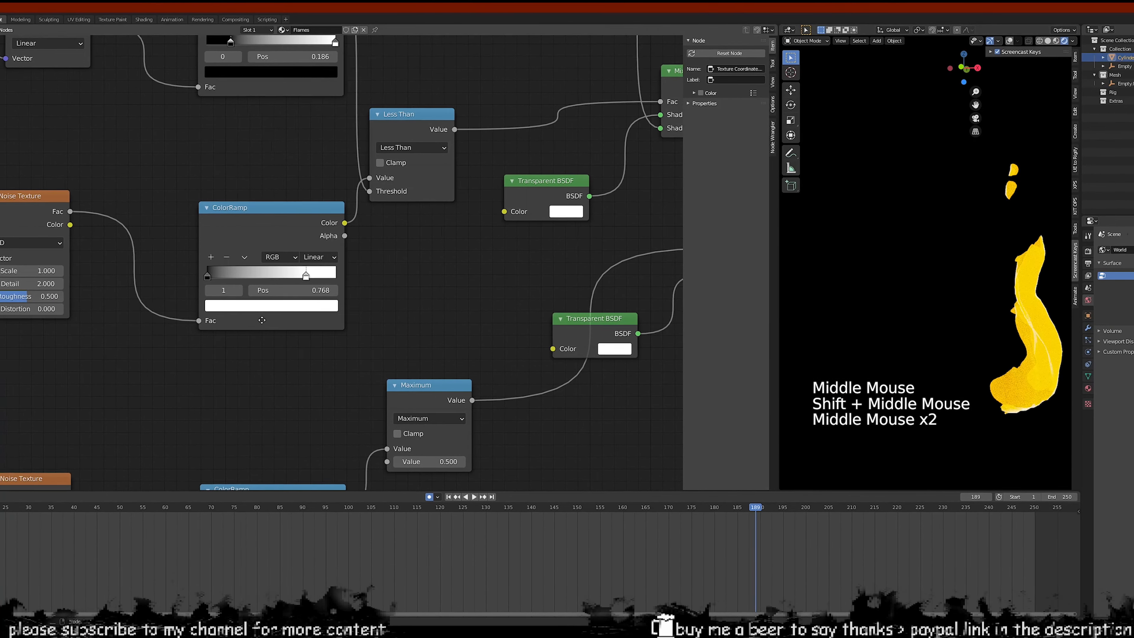
scroll(262, 319, "down", 3)
middle_click_drag(262, 320, 222, 346)
middle_click(223, 346)
Set the gradient branch's Mapping node to Location X 1.3 m and Y rotation about -107°
left_click(222, 346)
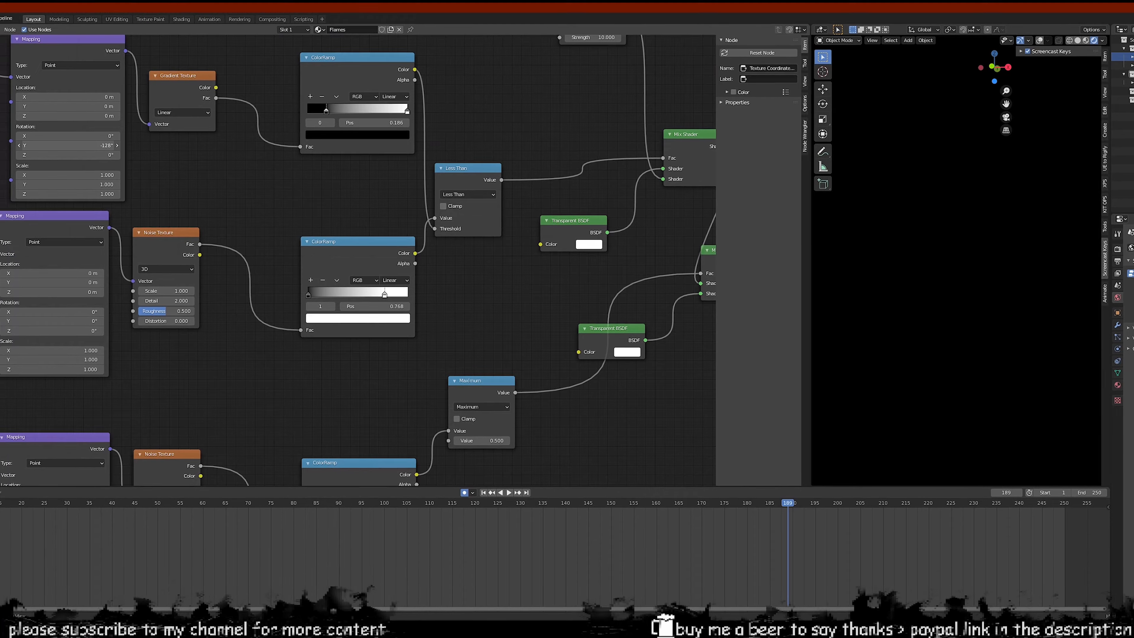
left_click_drag(68, 145, 80, 146)
left_click_drag(67, 96, 78, 97)
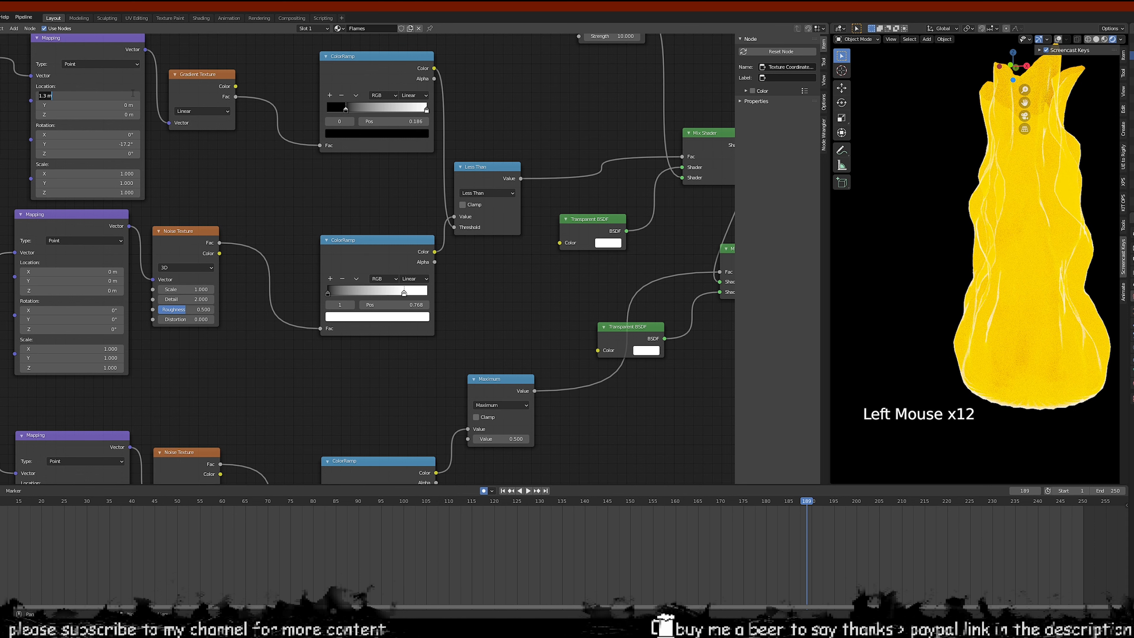
type("-0.2")
key("Return")
left_click_drag(85, 144, 58, 144)
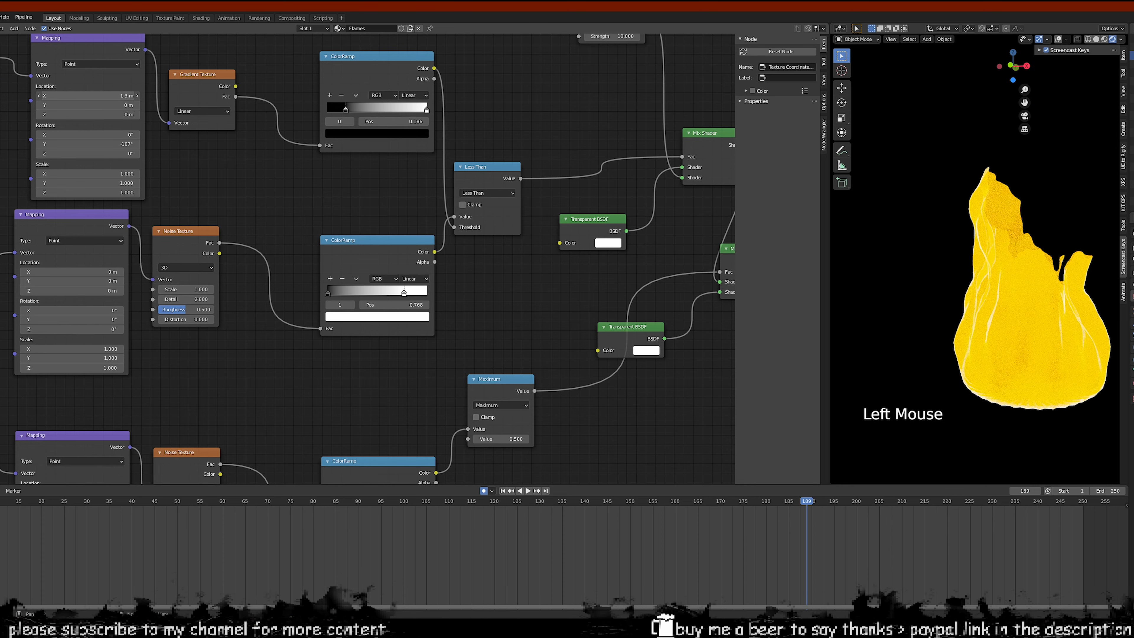
left_click(137, 95)
left_click(137, 96)
left_click(137, 95)
left_click(137, 95)
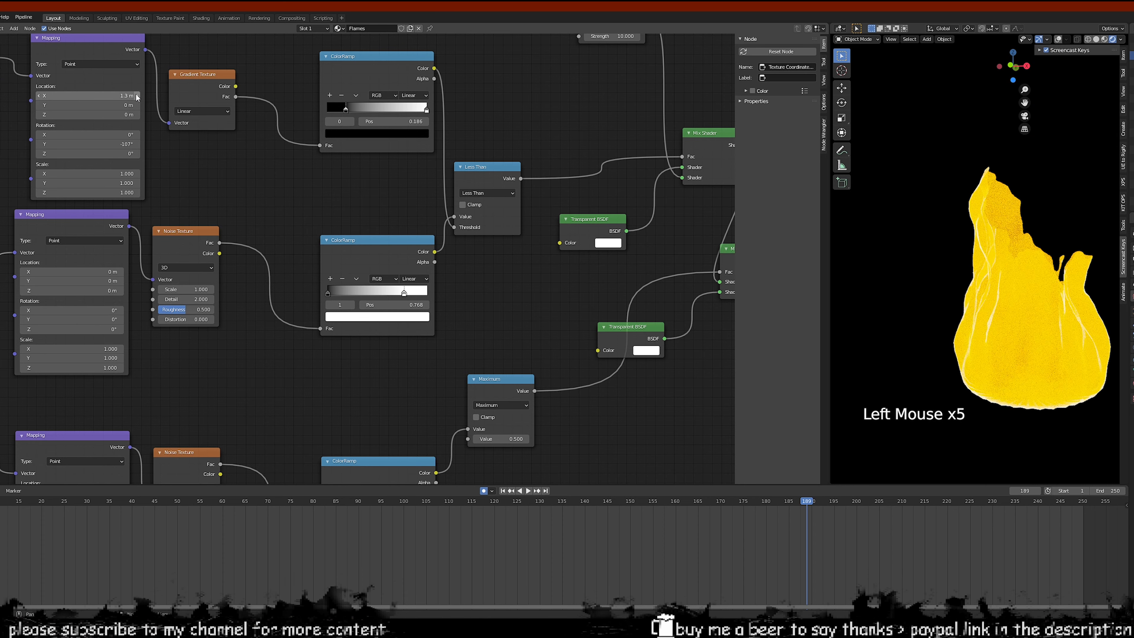
Set the Y rotation of the gradient branch's Mapping node to -90° and play the animation to check the flame
left_click_drag(89, 143, 85, 144)
left_click_drag(87, 144, 106, 144)
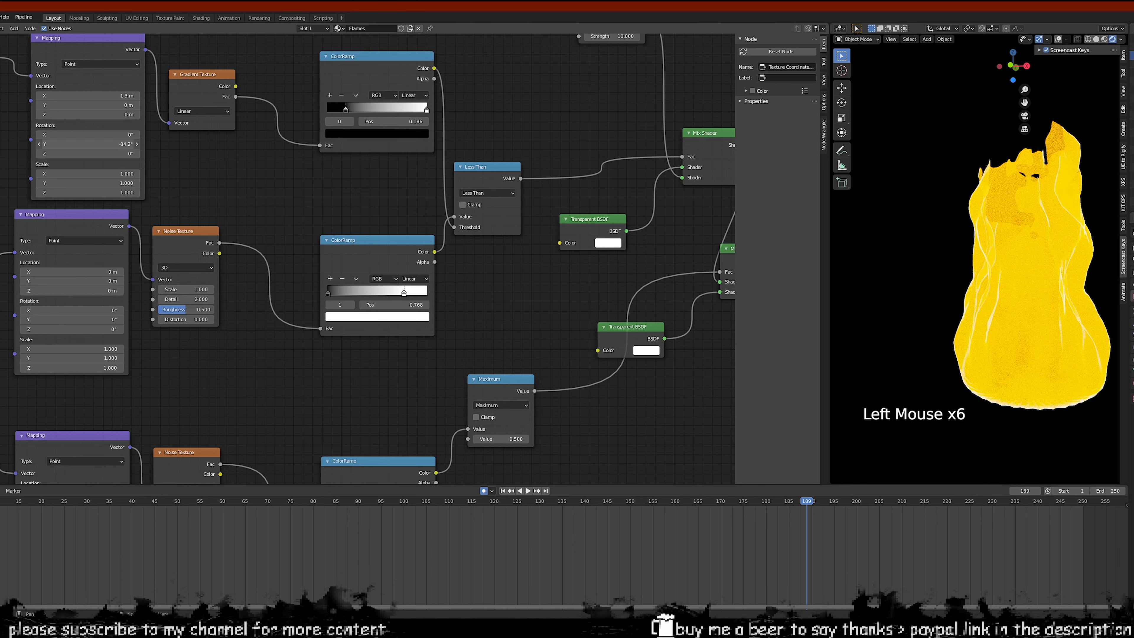
type("-90")
key("Return")
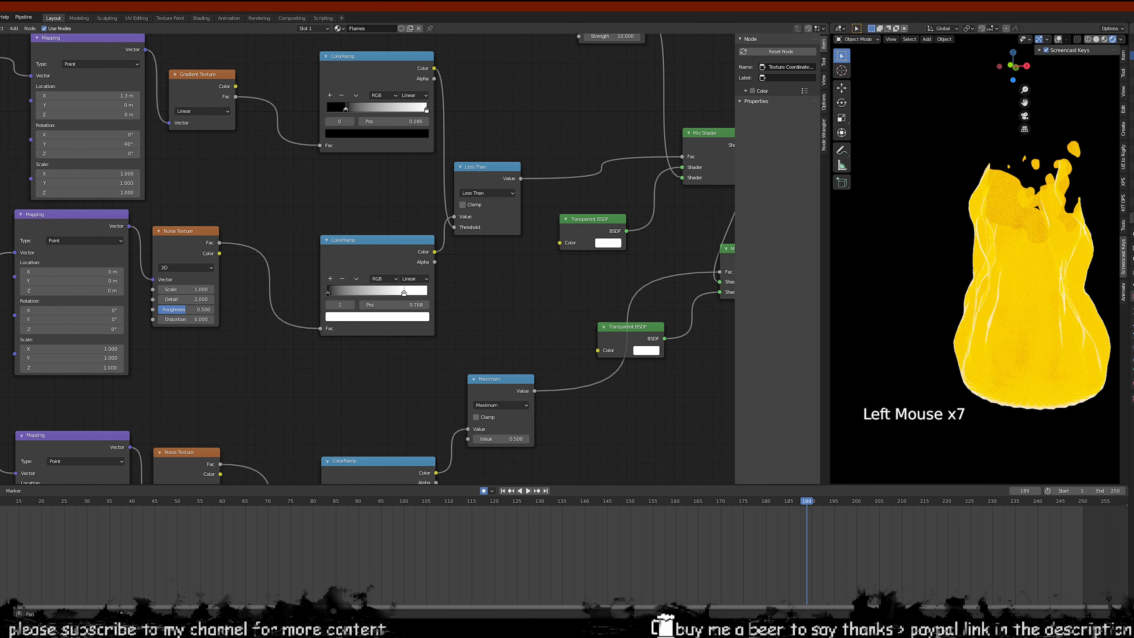
scroll(1058, 281, "down", 2)
middle_click_drag(1054, 286, 1058, 281)
scroll(1058, 281, "down", 1)
key("space")
scroll(983, 306, "up", 1)
middle_click_drag(1021, 249, 966, 282, "shift")
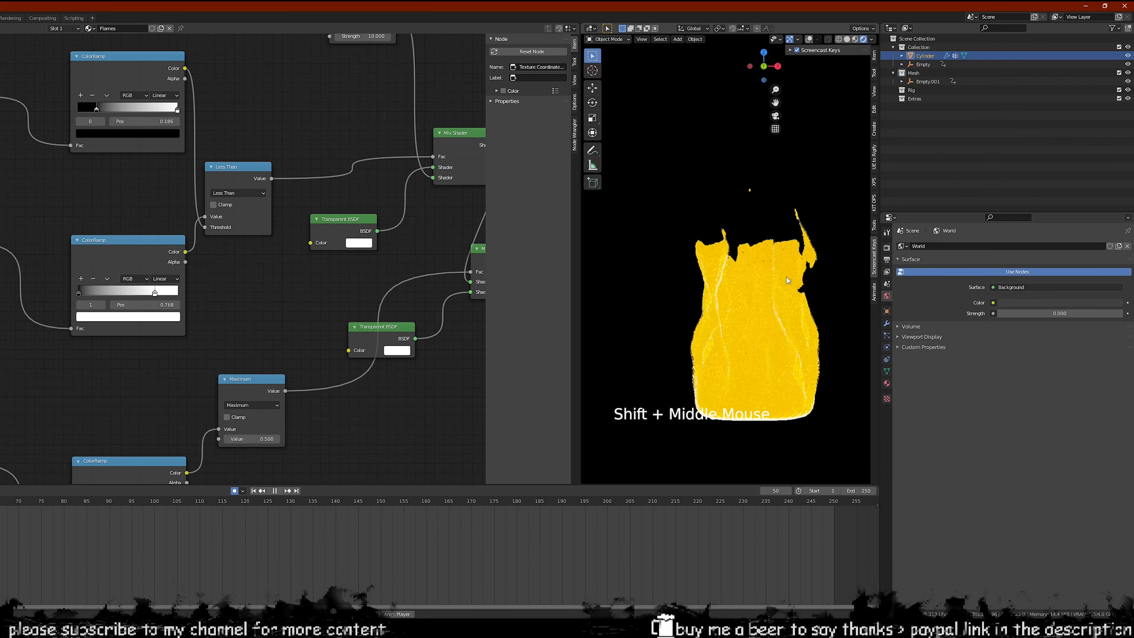
Stop the playback and move Empty.001 from the Mesh collection into the main Collection
key("space")
left_click(969, 84)
left_click_drag(931, 82, 927, 48)
scroll(725, 207, "down", 3)
scroll(725, 209, "down", 1)
key("g")
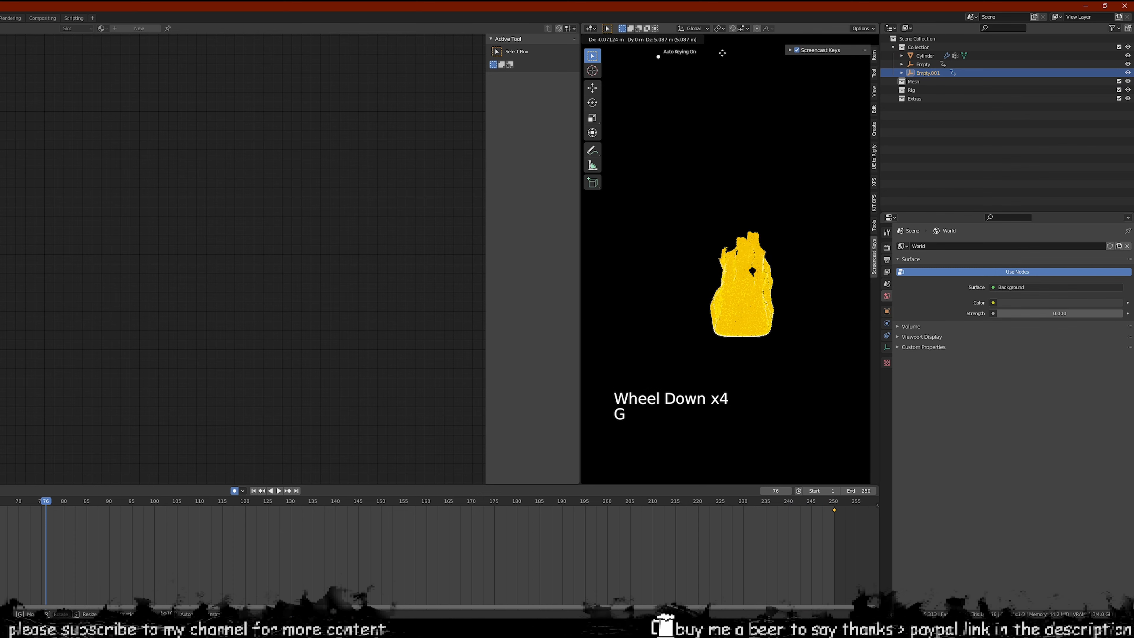
right_click(722, 53)
Move Empty.001 up 12.795 m along Z on frame 250 and play the animation to check the flame
left_click(288, 491)
key("g")
key("z")
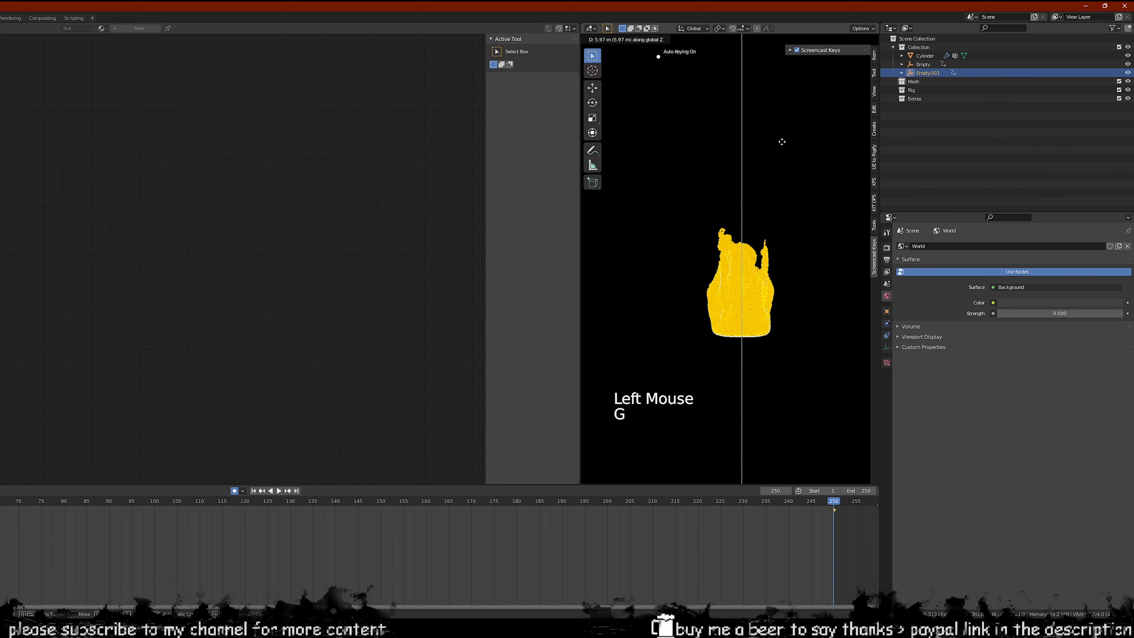
left_click(827, 399)
key("space")
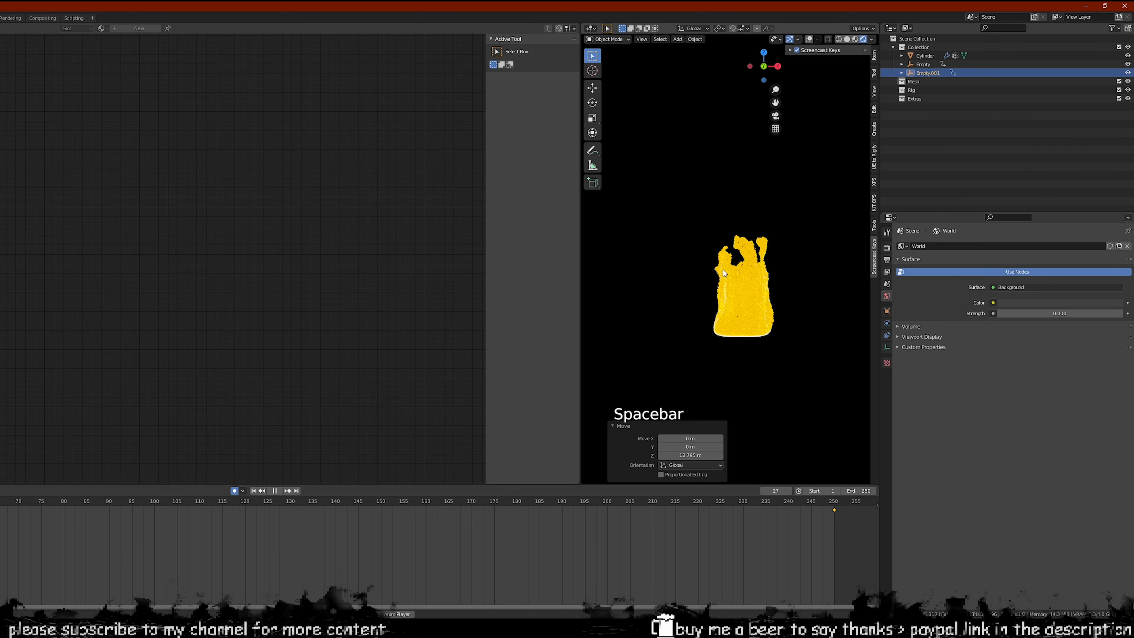
key("space")
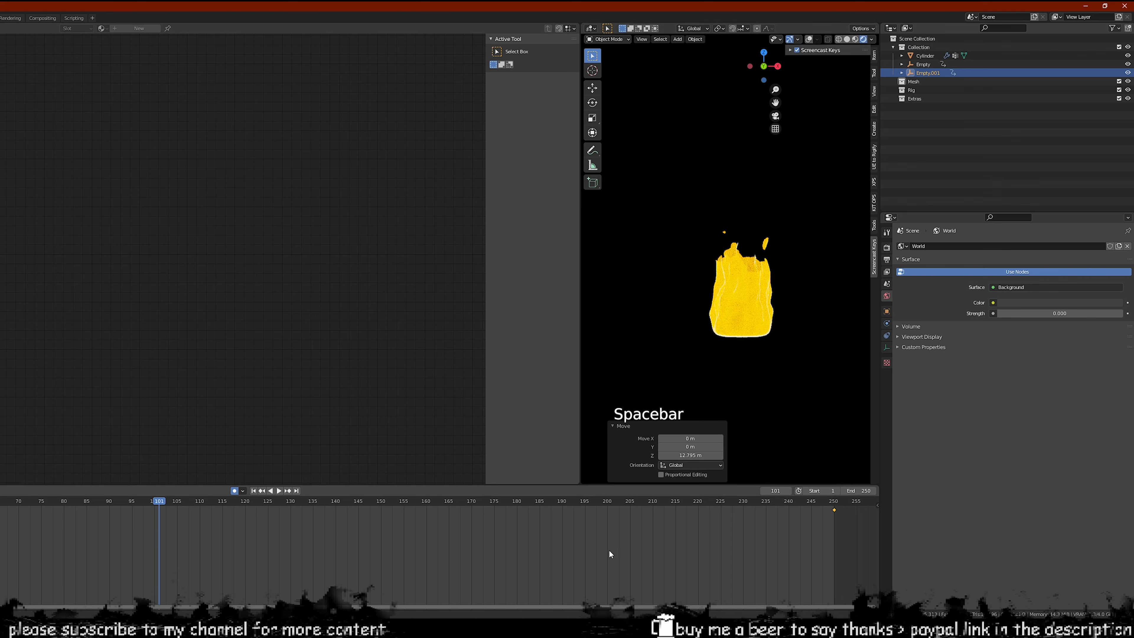
Change the interpolation mode of all Empty.001 keyframes in the timeline and play the animation
left_click(610, 554)
key("a")
right_click(610, 553)
mouse_move(610, 550)
left_click(642, 510)
key("space")
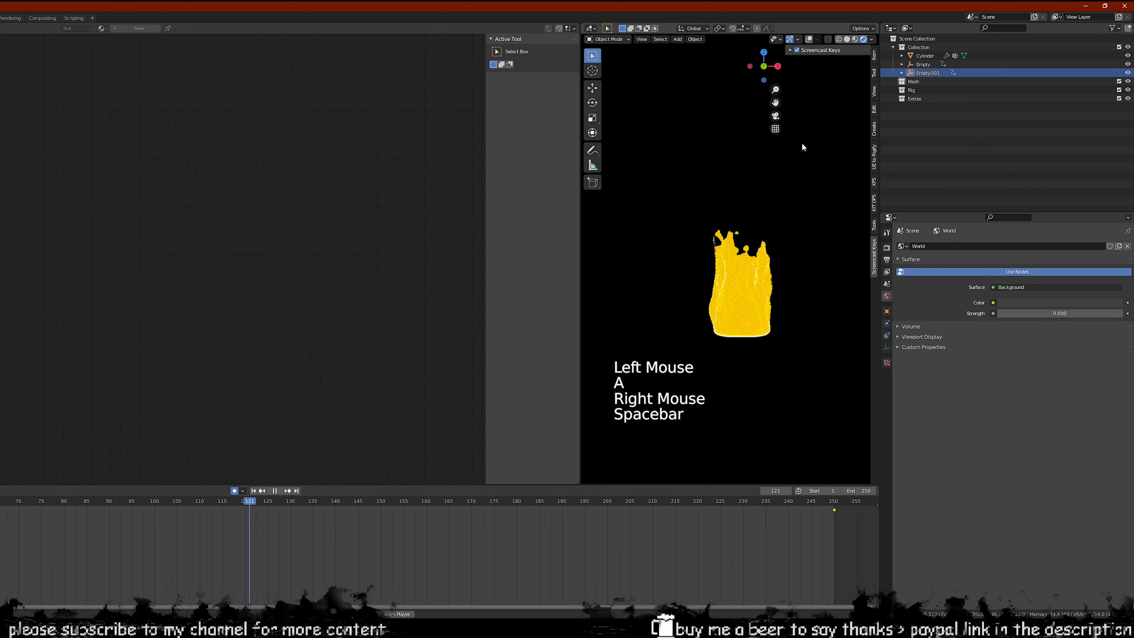
Move Empty up about 3.08 m along Z on frame 250 and play the animation
left_click(860, 176)
key("space")
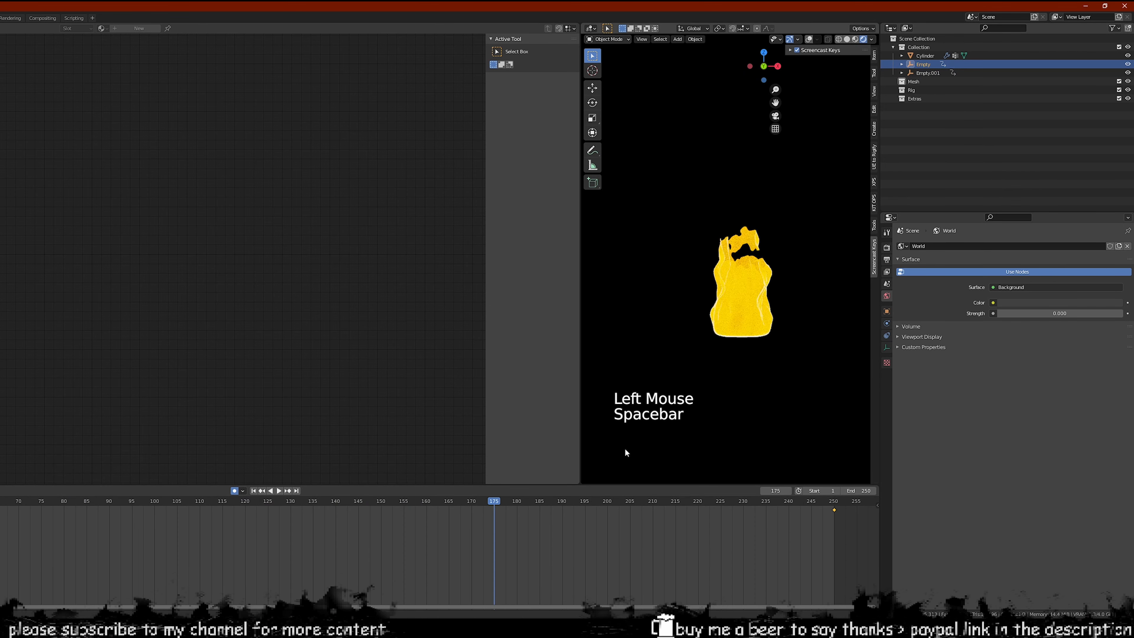
left_click(288, 490)
key("g")
key("z")
left_click(739, 265)
key("space")
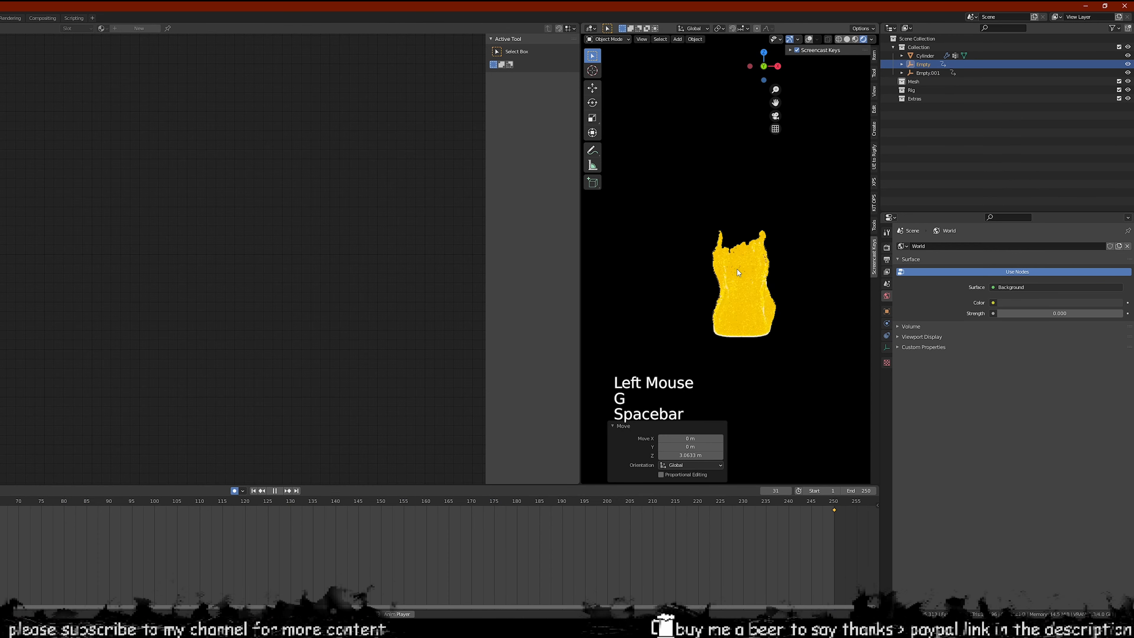
Select the cylinder, set the Midlevel of its second Displace modifier to 0.290, and play the animation to check the shape
left_click(739, 273)
scroll(393, 315, "down", 3)
middle_click_drag(389, 315, 328, 271)
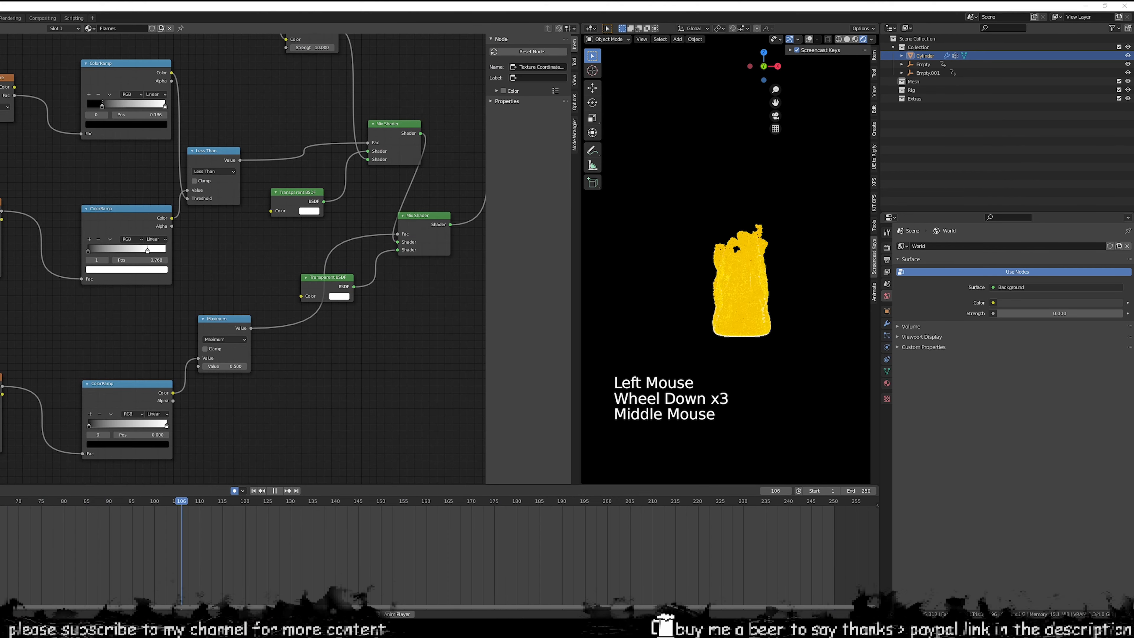
left_click(750, 309)
key("space")
scroll(749, 313, "up", 4)
middle_click_drag(751, 328, 748, 291, "shift")
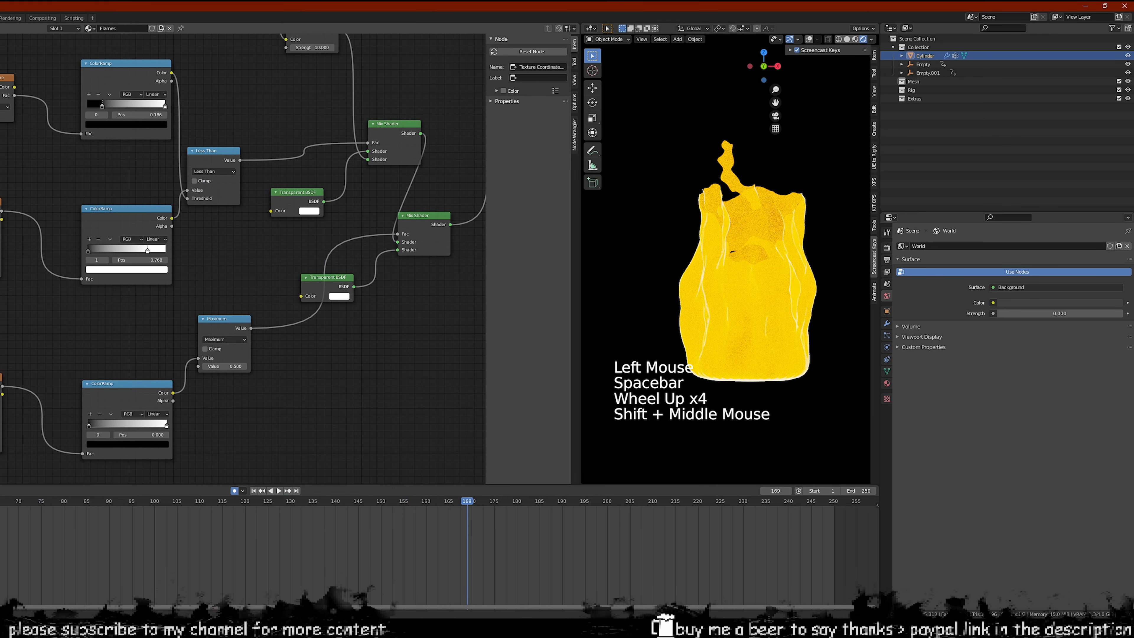
left_click(888, 324)
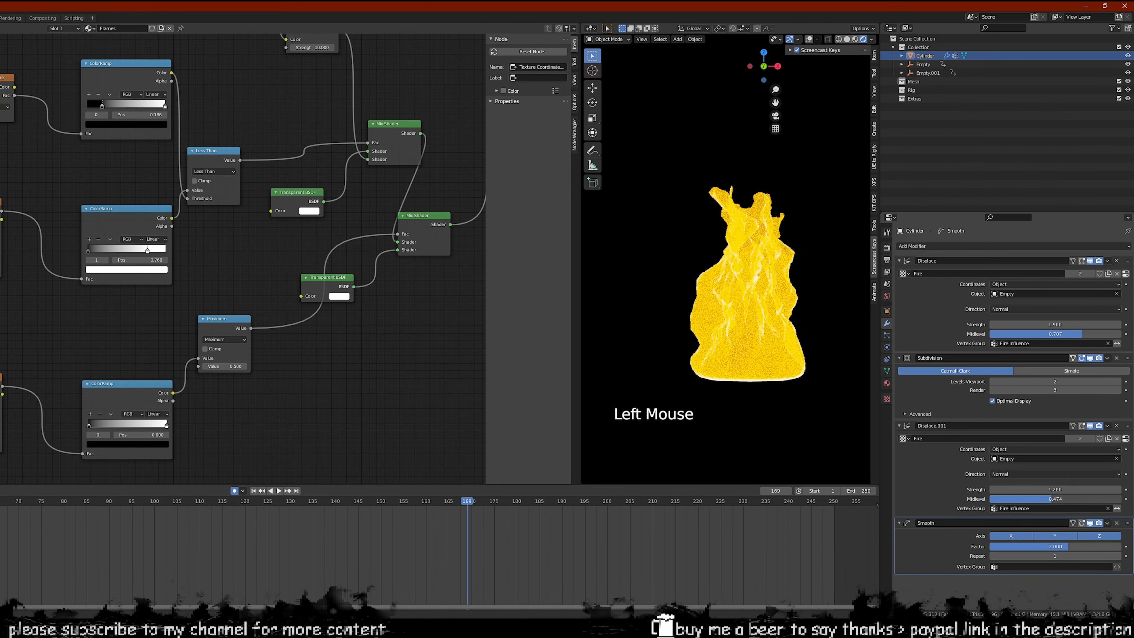
key("space")
scroll(759, 259, "up", 1)
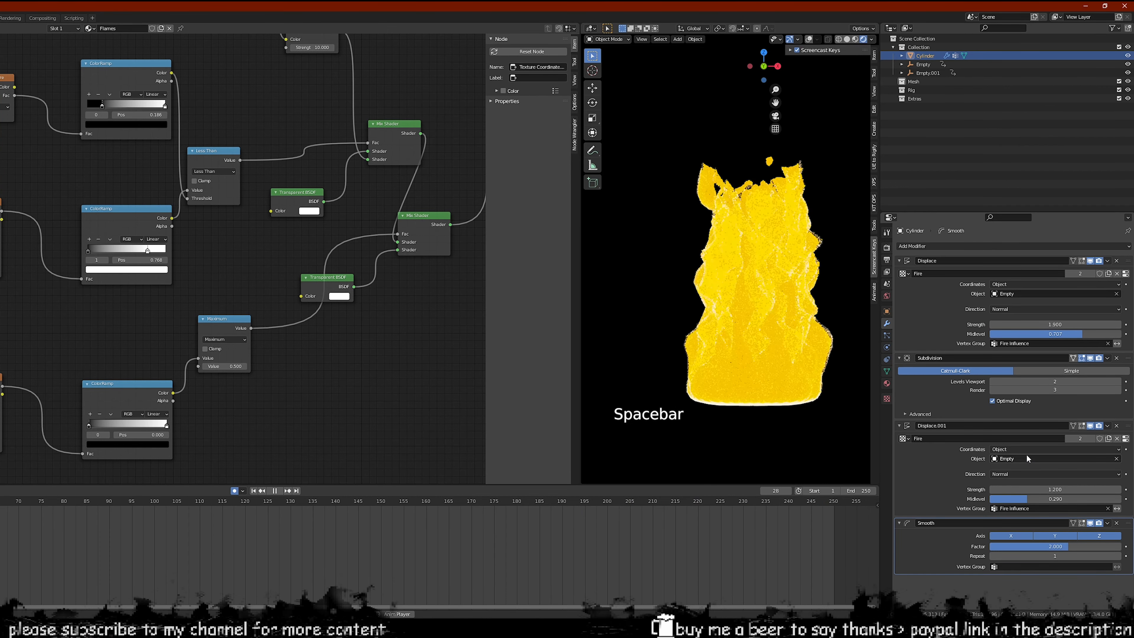
key("space")
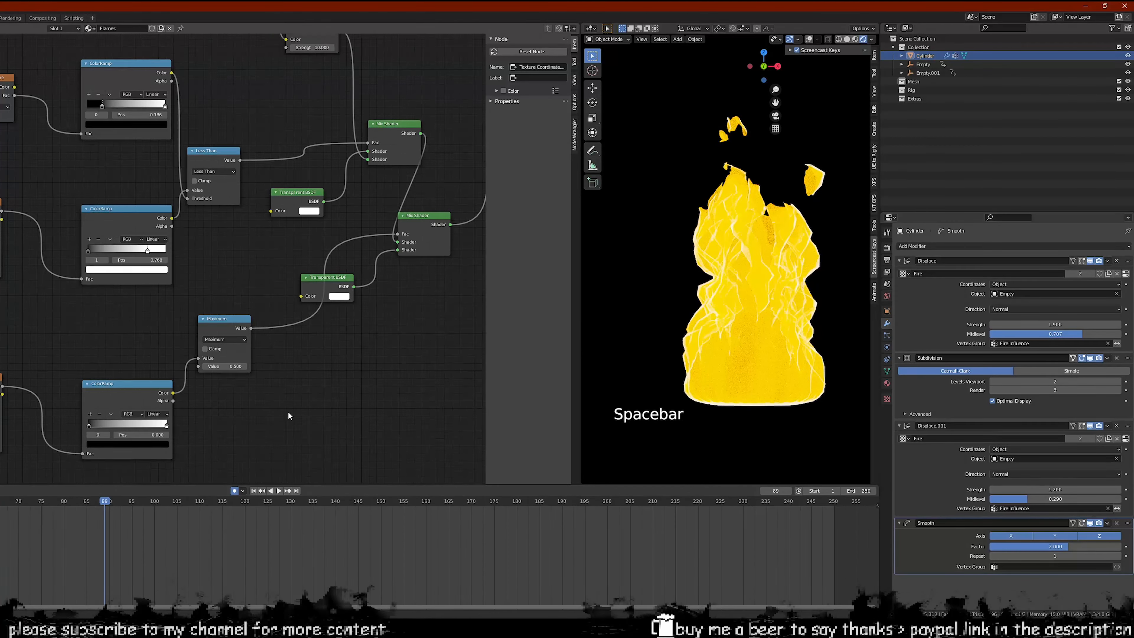
scroll(286, 413, "down", 2)
left_click(923, 64)
key("g")
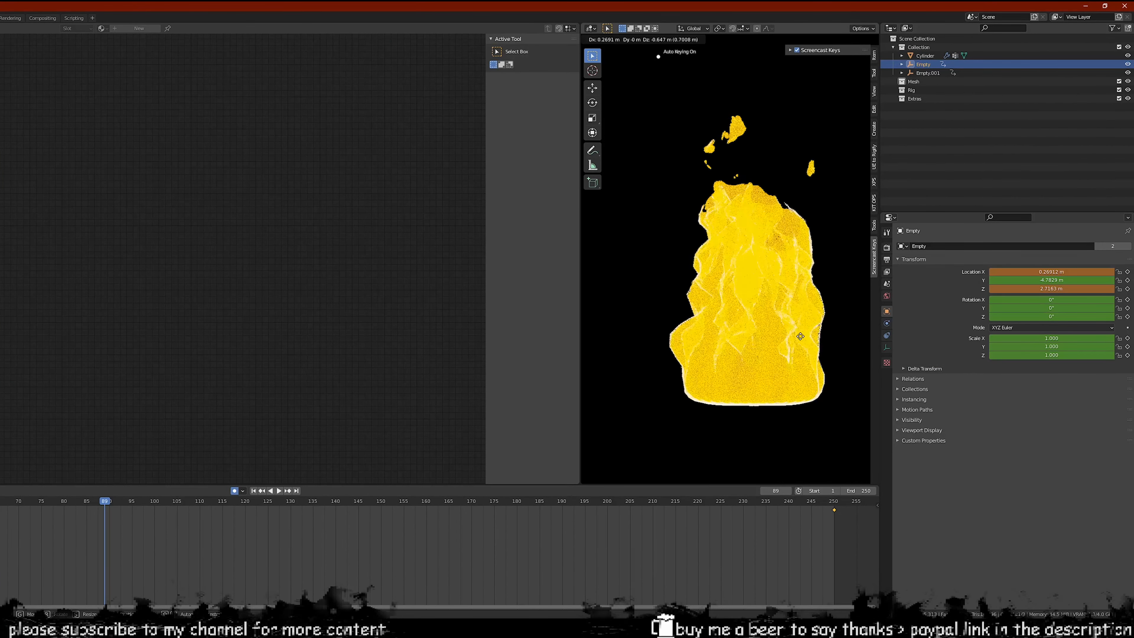
right_click(803, 277)
left_click(921, 73)
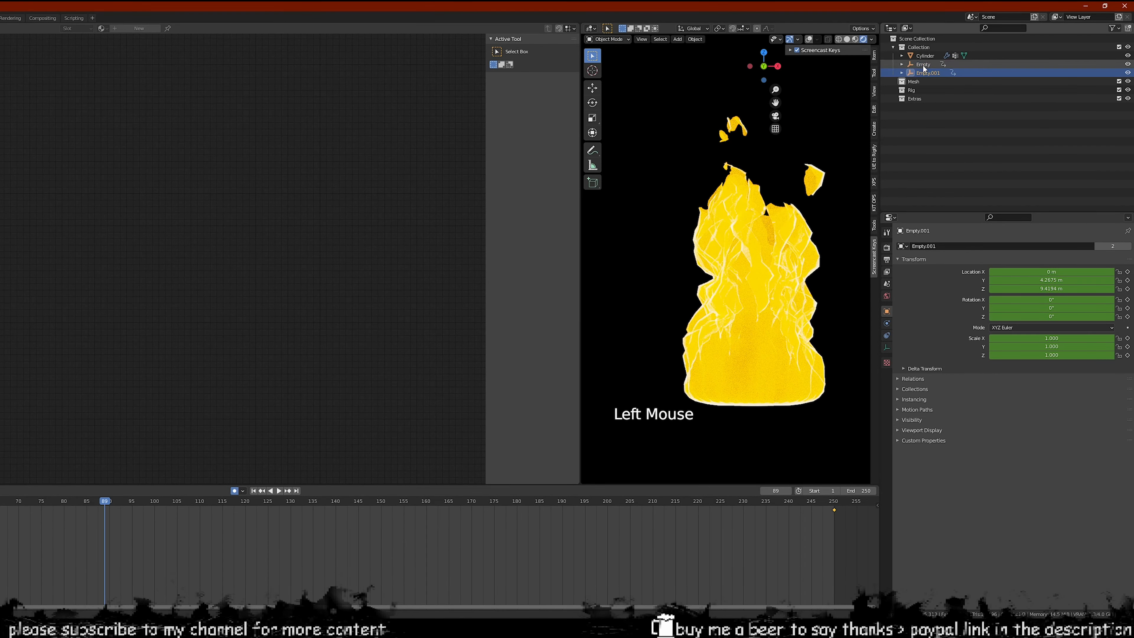
Try rotating the lowest noise branch's Mapping node about Y and Z while the cylinder's animation plays
left_click(924, 57)
middle_click_drag(30, 336, 220, 254)
scroll(67, 230, "down", 1)
scroll(67, 230, "up", 5)
scroll(151, 297, "up", 2)
middle_click_drag(108, 376, 127, 343)
scroll(127, 343, "up", 2)
key("space")
left_click_drag(62, 346, 78, 346)
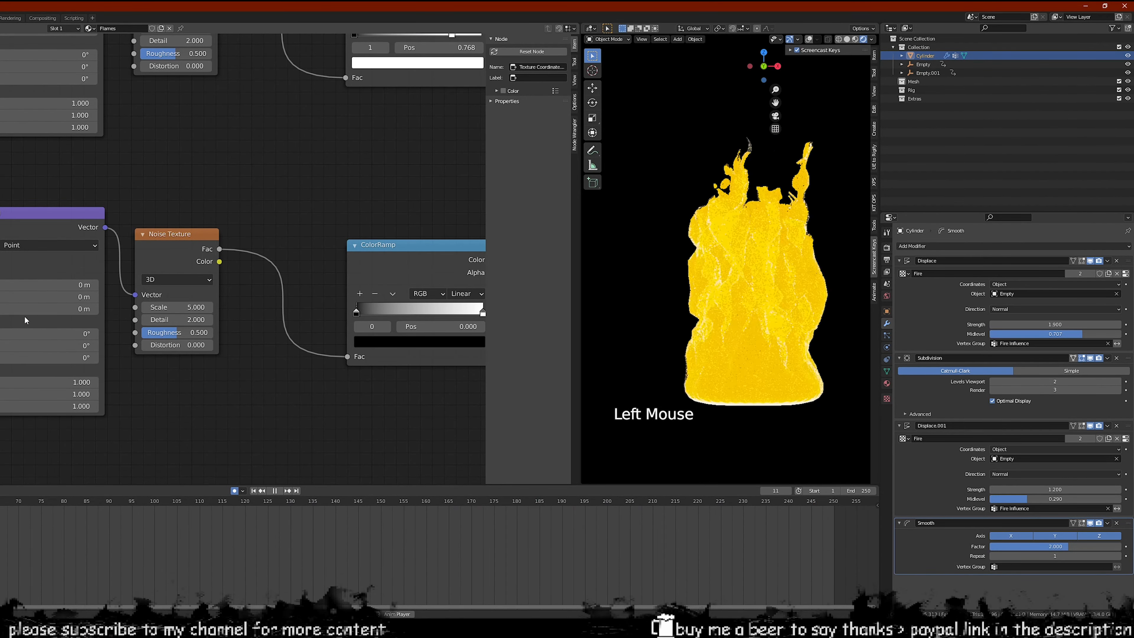
left_click_drag(36, 358, 37, 358)
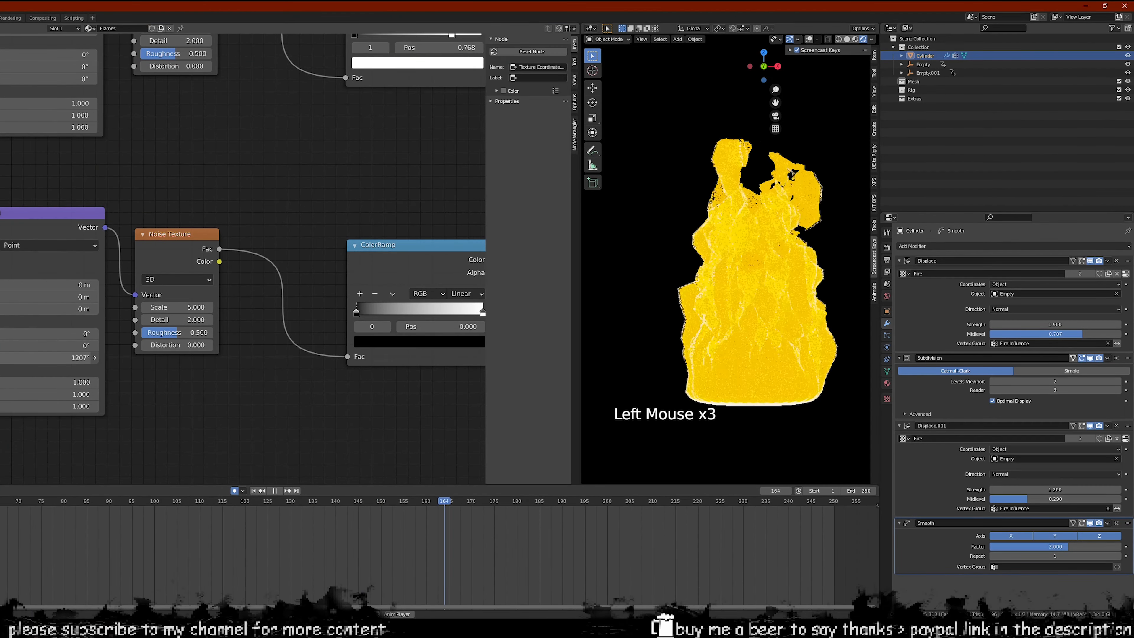
Narrow the lowest ColorRamp by moving its white stop near the middle and its black stop to 0.209
scroll(96, 241, "down", 5)
middle_click_drag(314, 223, 236, 263, "shift")
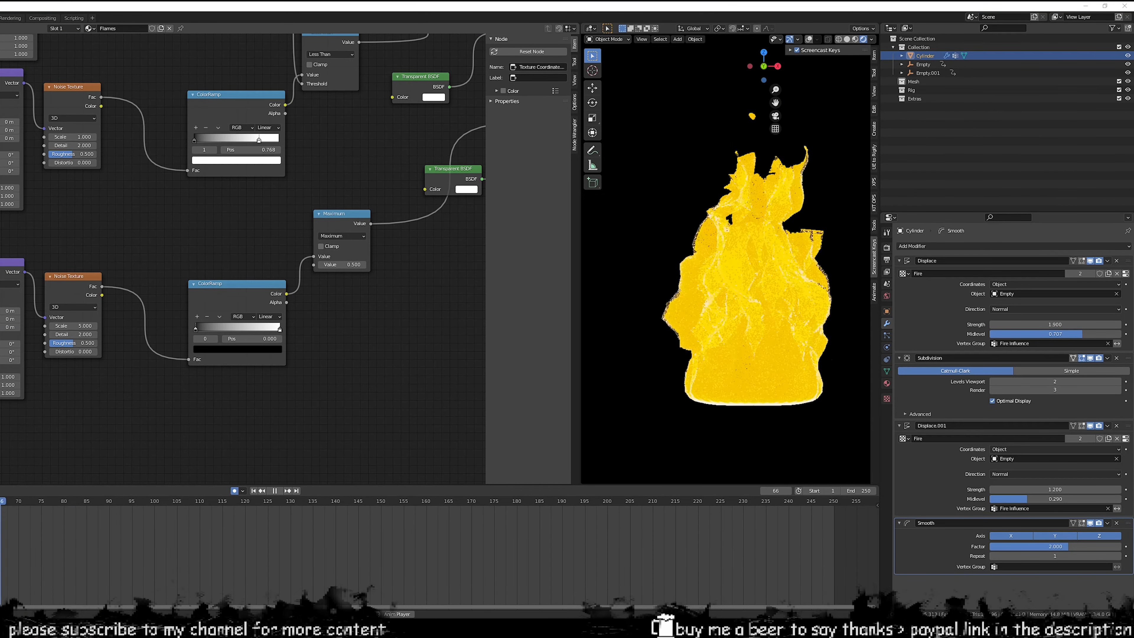
middle_click_drag(78, 174, 134, 166)
scroll(89, 278, "up", 2)
left_click_drag(92, 335, 93, 335)
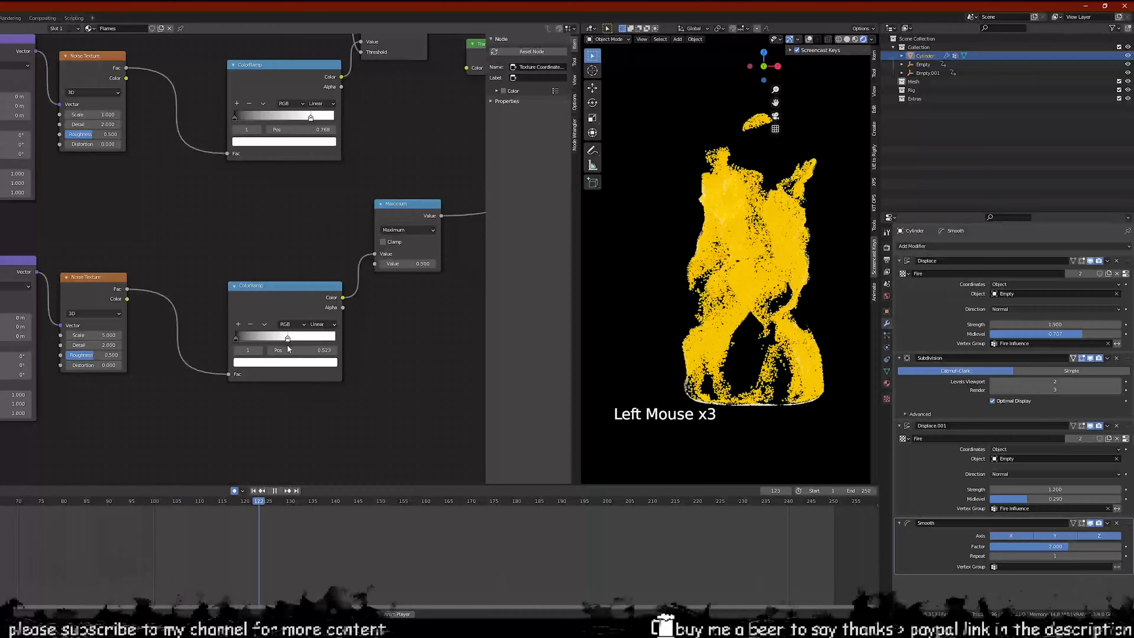
left_click_drag(233, 341, 257, 357)
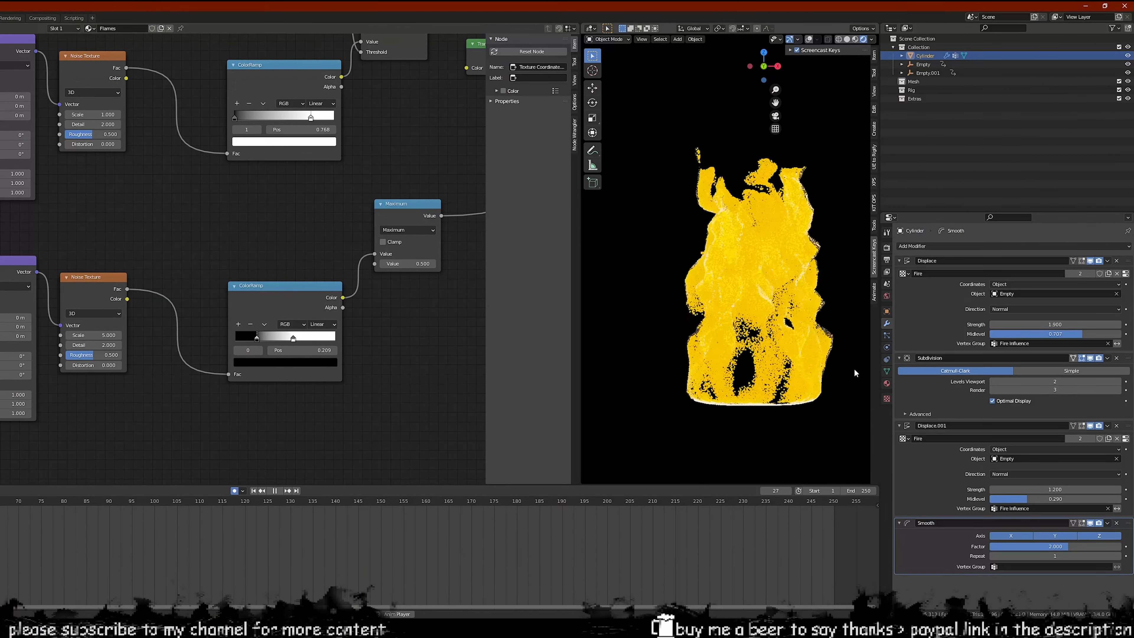
Set the lowest Noise Texture to Scale 2.000, Detail 3.000 and Roughness 0.717
scroll(68, 255, "up", 3)
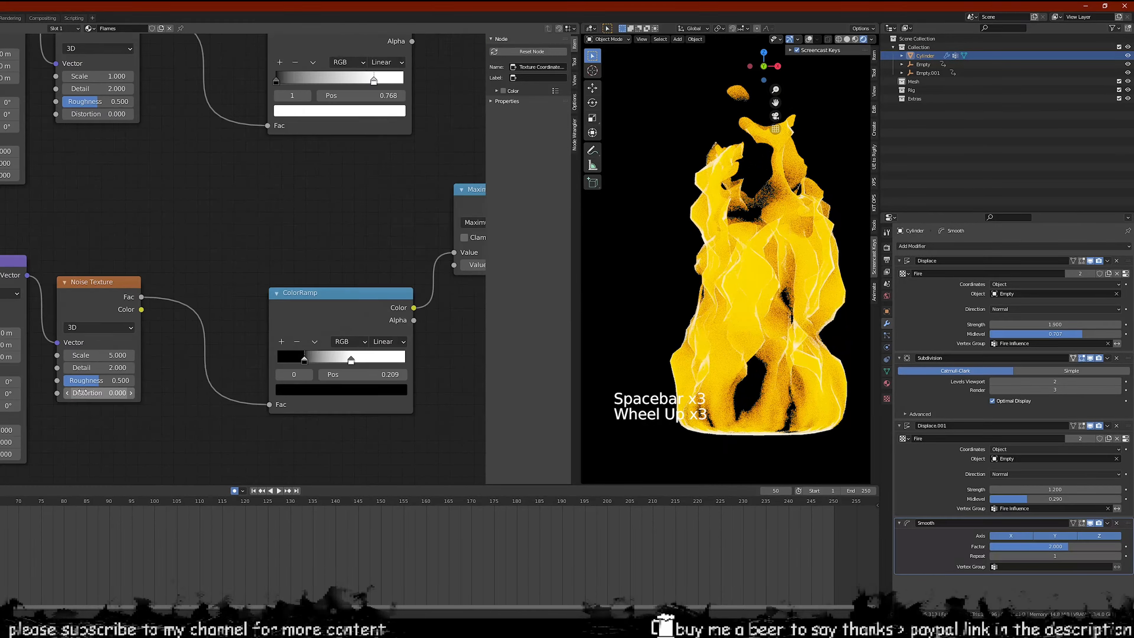
middle_click_drag(68, 256, 86, 158)
scroll(87, 165, "up", 2)
left_click_drag(119, 271, 105, 271)
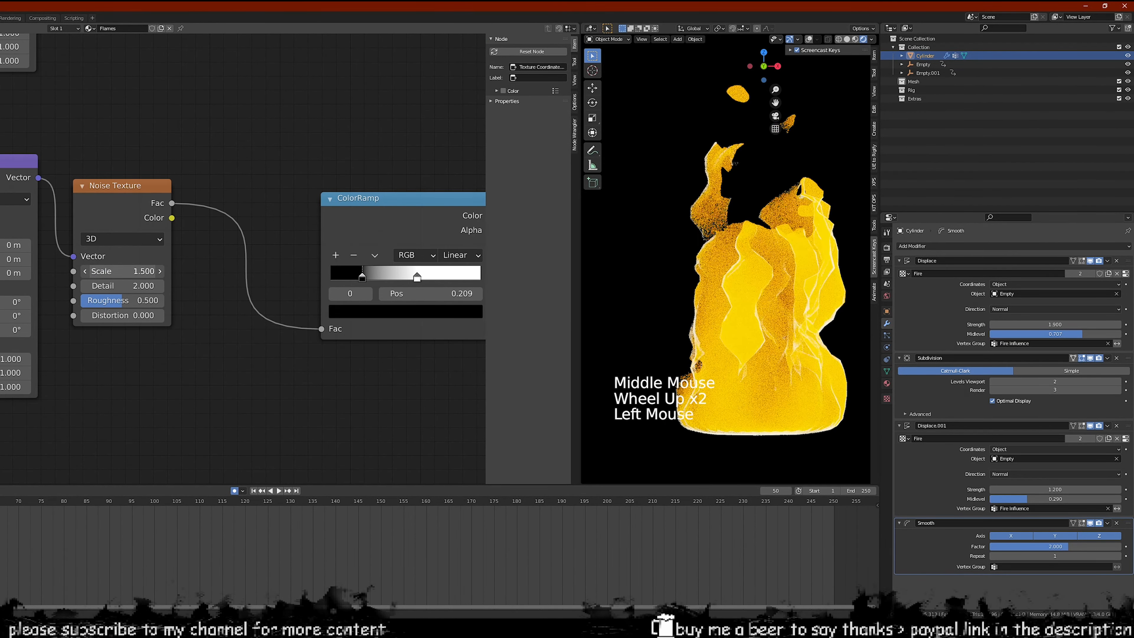
key("space")
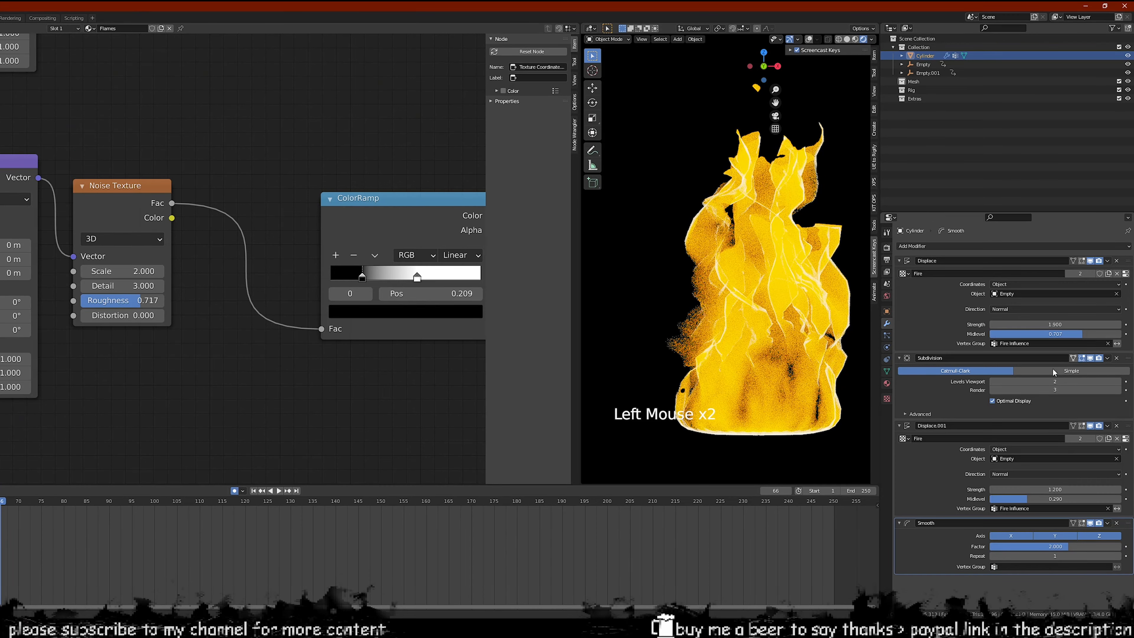
Set Displace.001 to Strength 0.700 and Midlevel 0.439, the first Displace's Midlevel to 0.568, and the Subdivision viewport level to 3
mouse_move(1050, 490)
left_mouse_down()
mouse_move(1019, 490)
mouse_move(1047, 499)
left_mouse_up()
mouse_move(1058, 547)
left_mouse_down()
mouse_move(1072, 548)
mouse_move(1058, 548)
left_mouse_up()
left_click_drag(1045, 335, 1030, 335)
key("space")
key("space")
key("space")
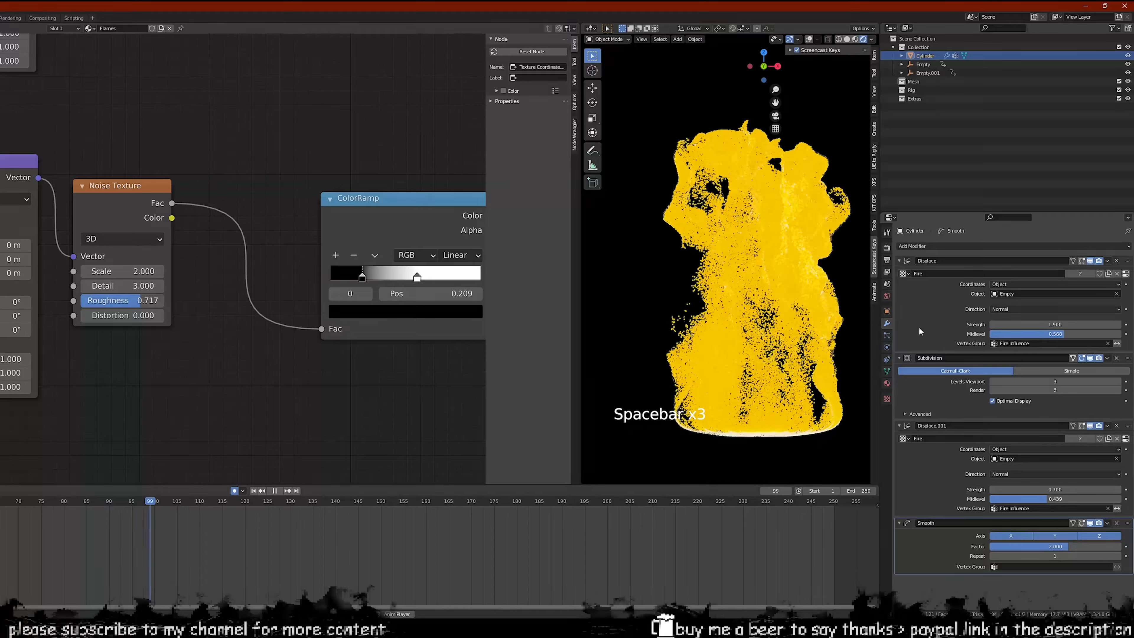
key("space")
mouse_move(1055, 324)
left_mouse_down()
mouse_move(1027, 324)
mouse_move(1074, 325)
left_mouse_up()
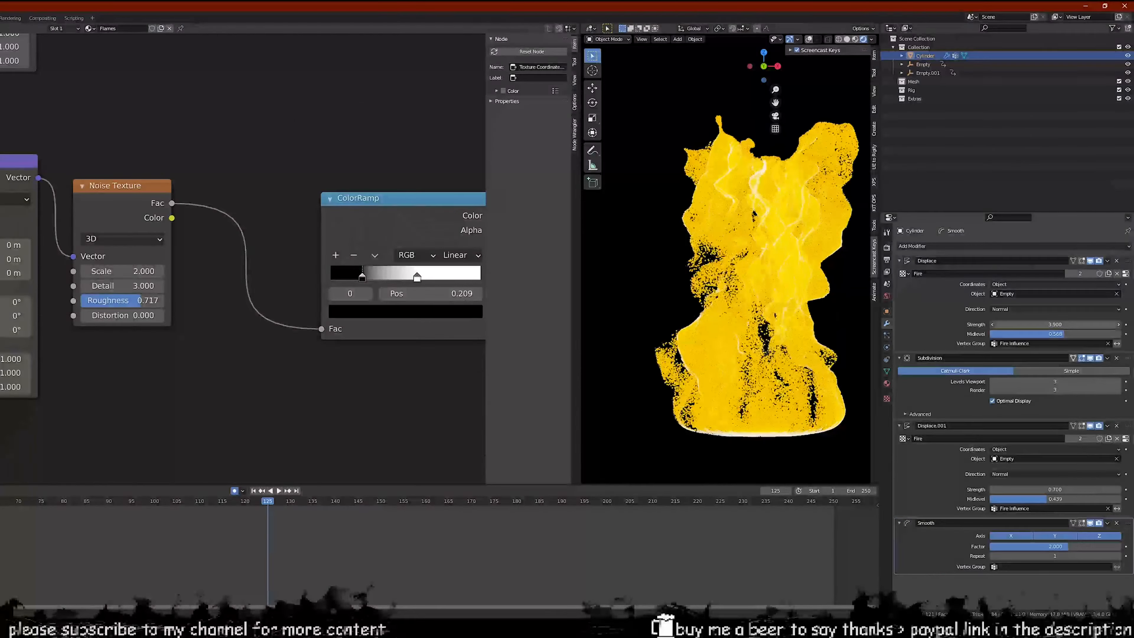
right_click(1054, 324)
Play the animation and examine the flame's shape from close up and farther away
scroll(1051, 308, "up", 3)
key("space")
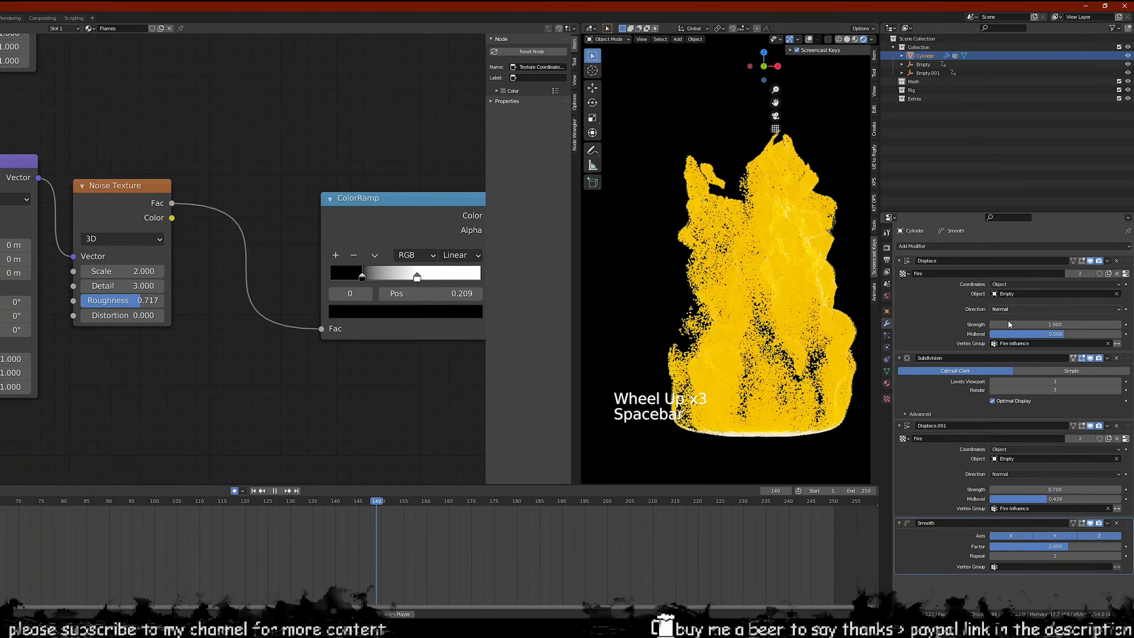
scroll(824, 250, "down", 2)
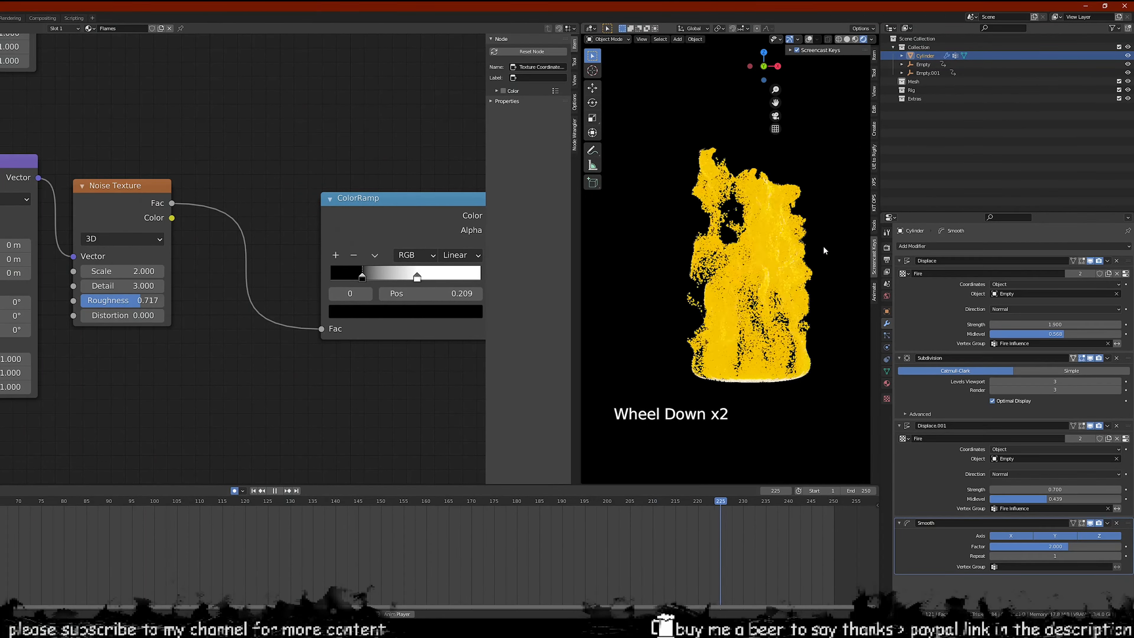
key("space")
scroll(781, 306, "down", 2)
scroll(781, 306, "up", 1)
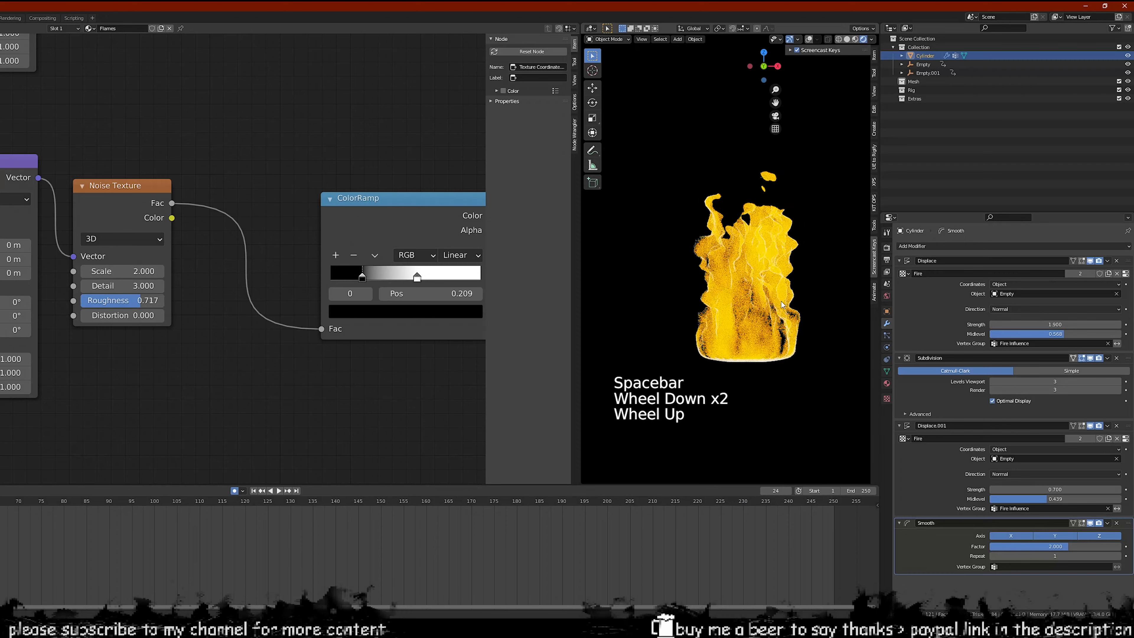
Select the cylinder's bottom face in Edit Mode and snap the 3D cursor to it
key("Tab")
key("Tab")
scroll(757, 107, "down", 1)
middle_click_drag(757, 108, 744, 335)
key("Tab")
left_click(843, 39)
key("3")
key("shift+s")
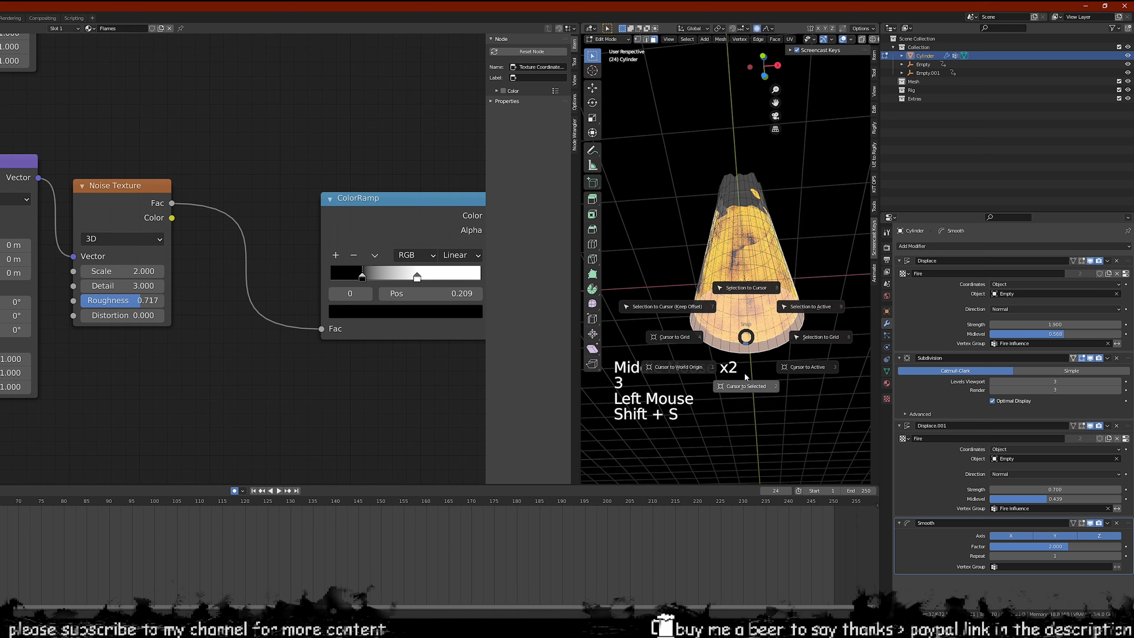
Return to Object Mode, set the cylinder's origin to its geometry, and play the animation
key("Tab")
left_click(696, 39)
mouse_move(710, 57)
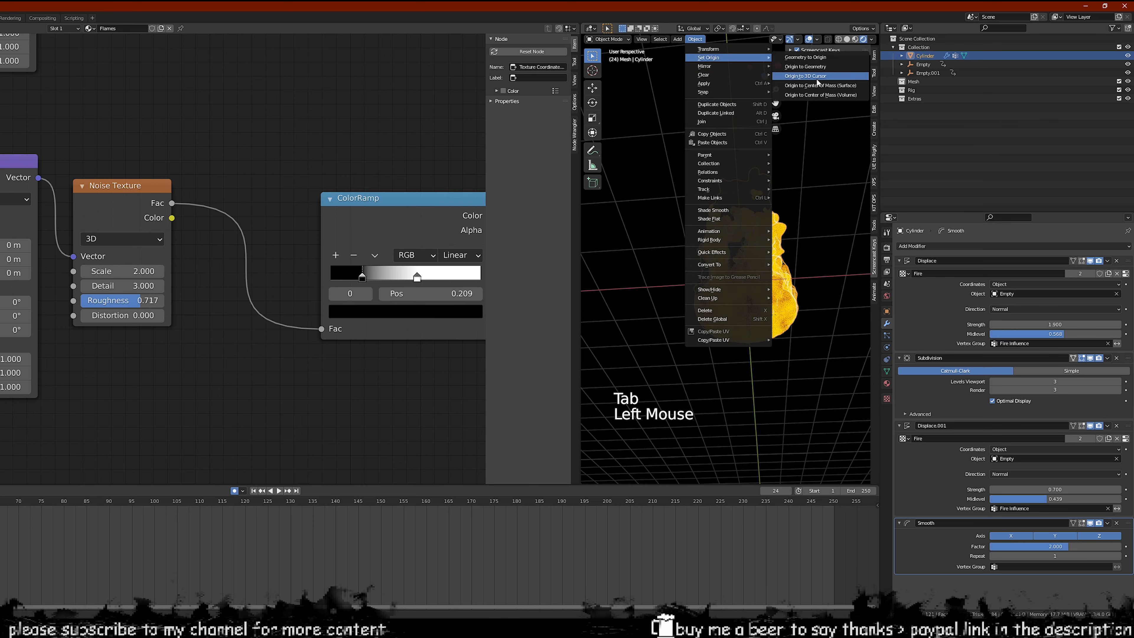
left_click(799, 67)
middle_click_drag(786, 250, 789, 293)
key("space")
scroll(789, 293, "up", 2)
key("space")
Set the Scale of the Noise Texture in the middle branch to 3.200 and play the animation to check it
left_click(786, 290)
scroll(786, 290, "up", 2)
scroll(786, 290, "down", 2)
middle_click_drag(99, 127, 107, 18, "shift")
middle_click_drag(107, 313, 117, 147, "shift")
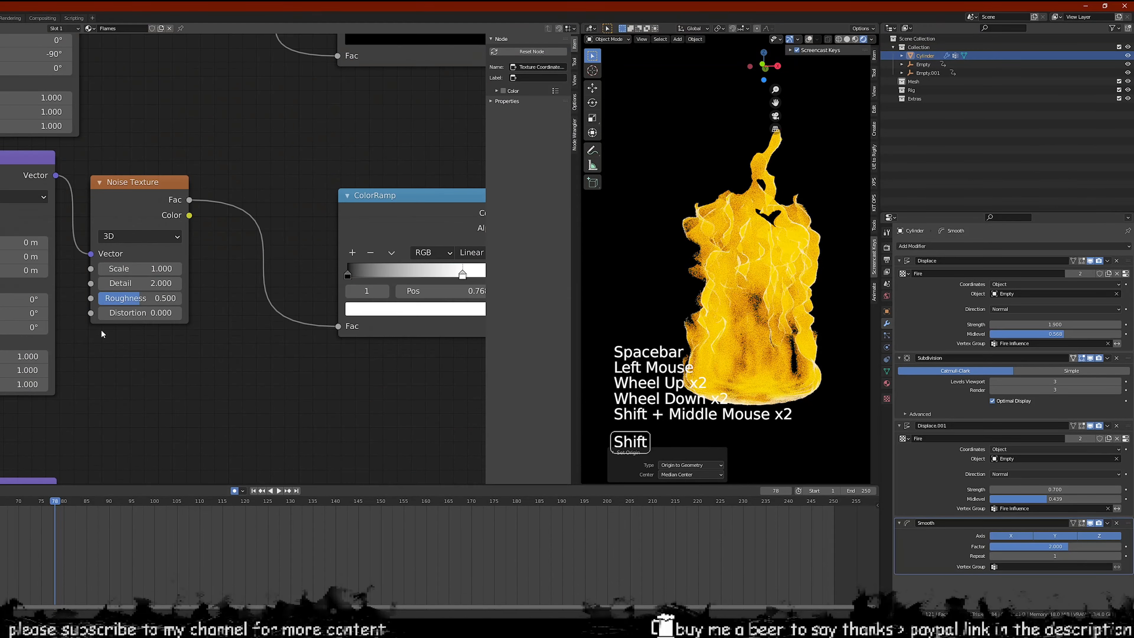
left_click(648, 281)
key("space")
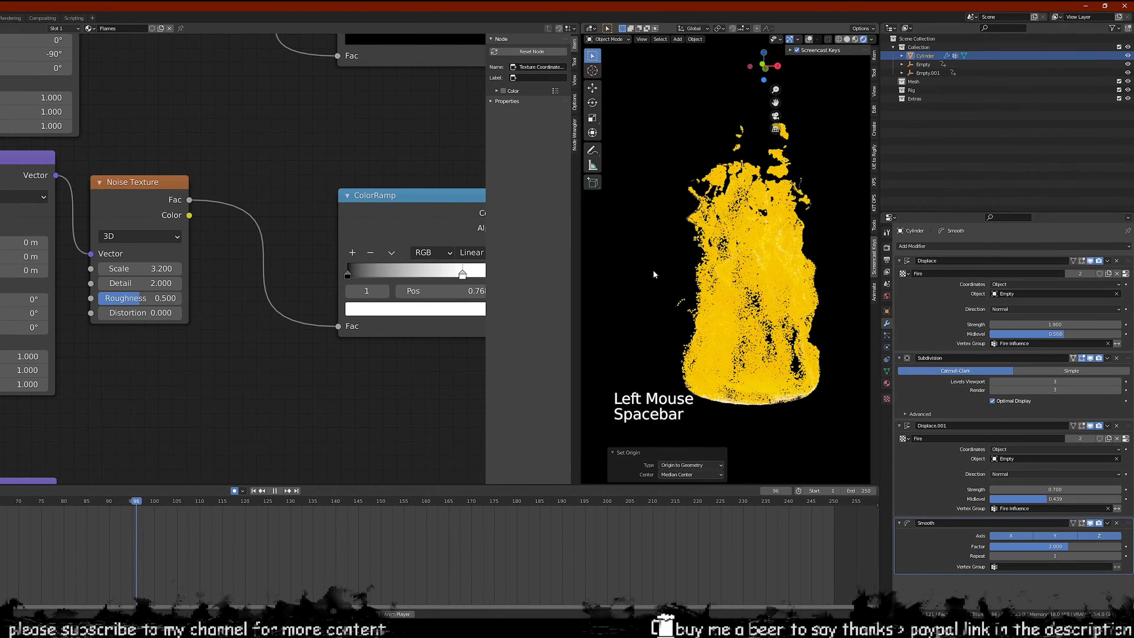
key("space")
Set the gradient ColorRamp's white stop to 0.900 and shift its black stop slightly toward white
middle_click_drag(231, 135, 162, 263, "shift")
scroll(198, 249, "down", 3)
scroll(161, 263, "up", 2)
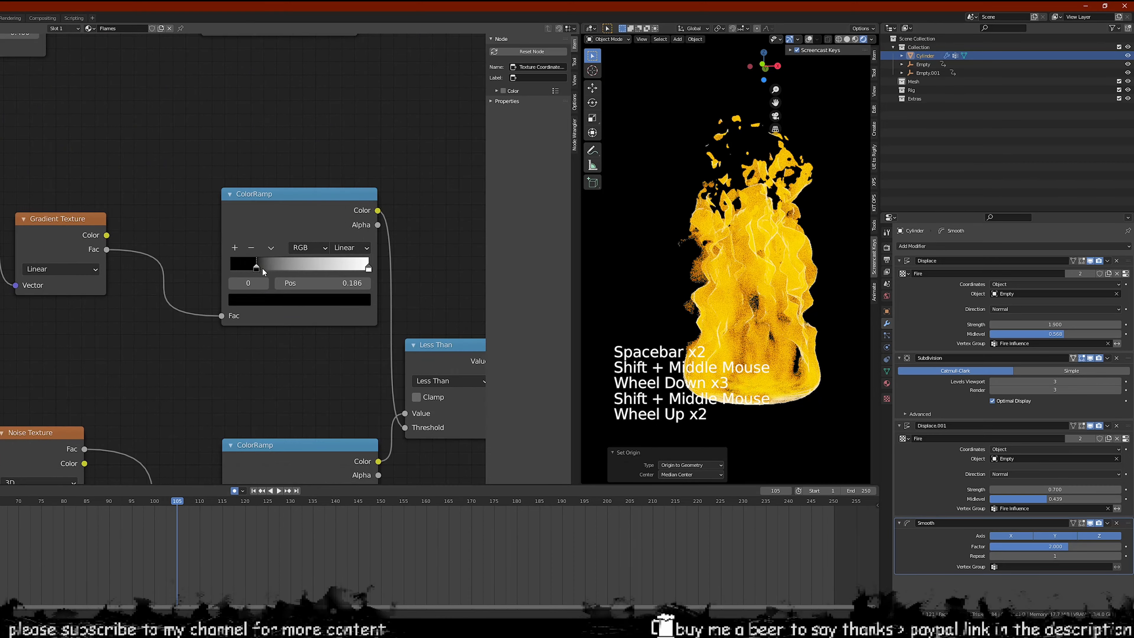
left_click_drag(367, 266, 355, 273)
Move the white stop of the middle noise ColorRamp toward the centre and set its black stop to 0.000
middle_click_drag(333, 467, 330, 360)
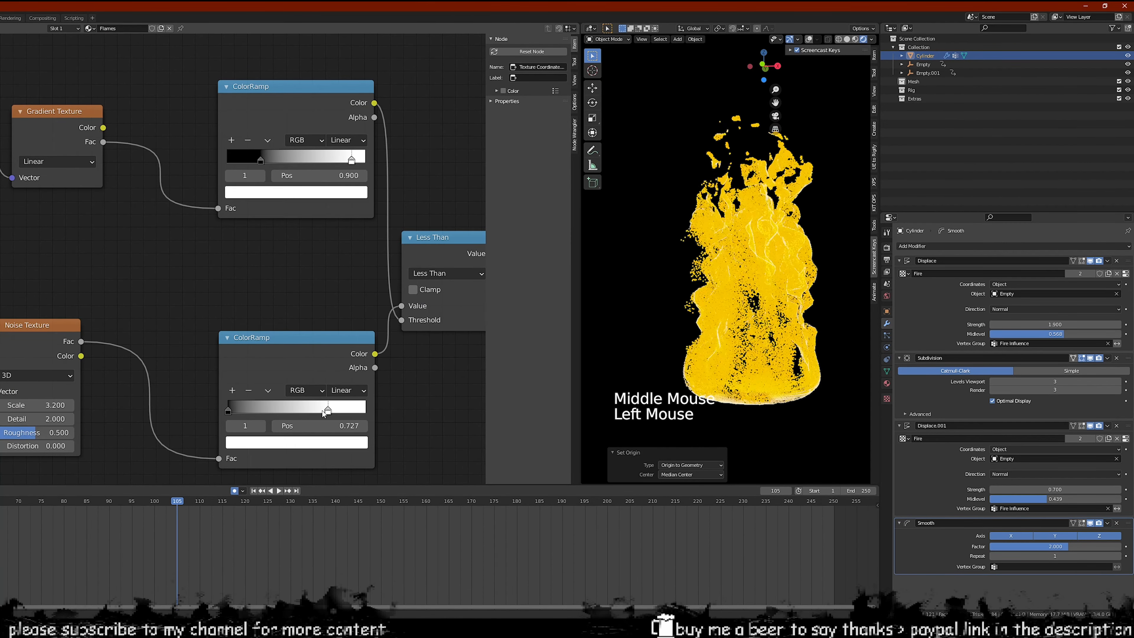
left_click(232, 409)
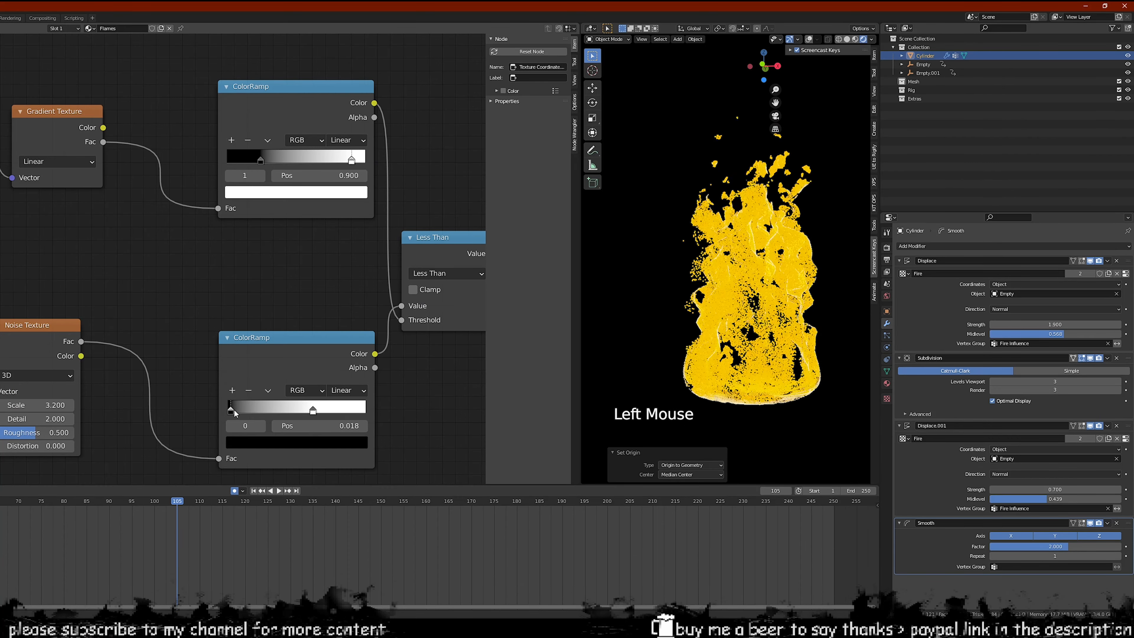
middle_click_drag(92, 389, 54, 370)
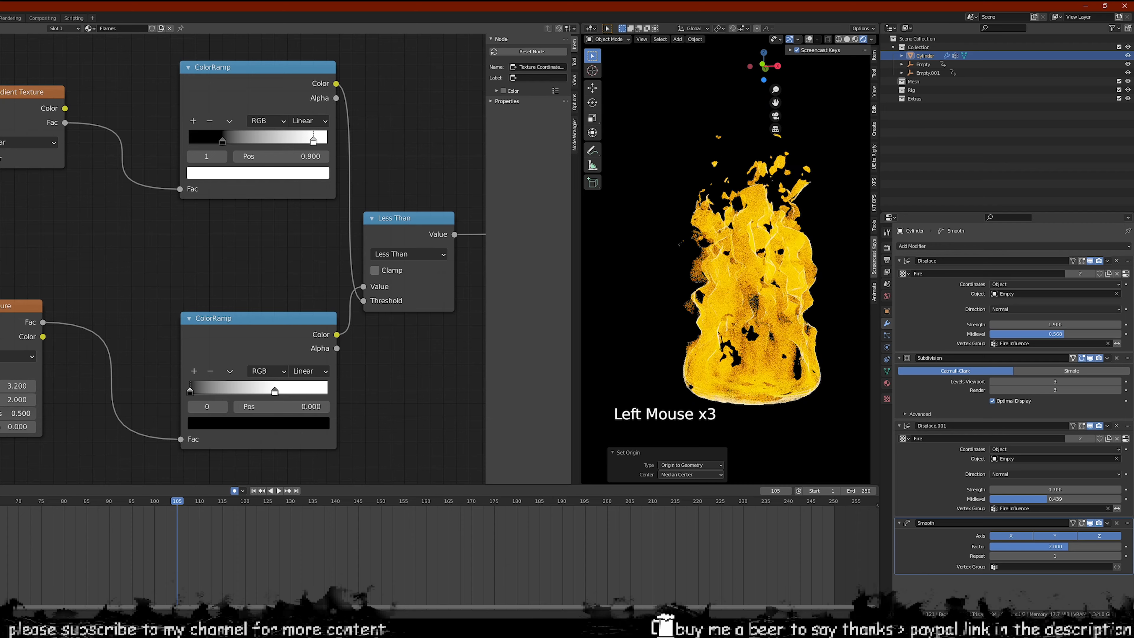
Play the animation to check the flame after the ramp changes and stop it
middle_click_drag(32, 217, 130, 289)
scroll(150, 206, "down", 3)
key("space")
key("space")
key("space")
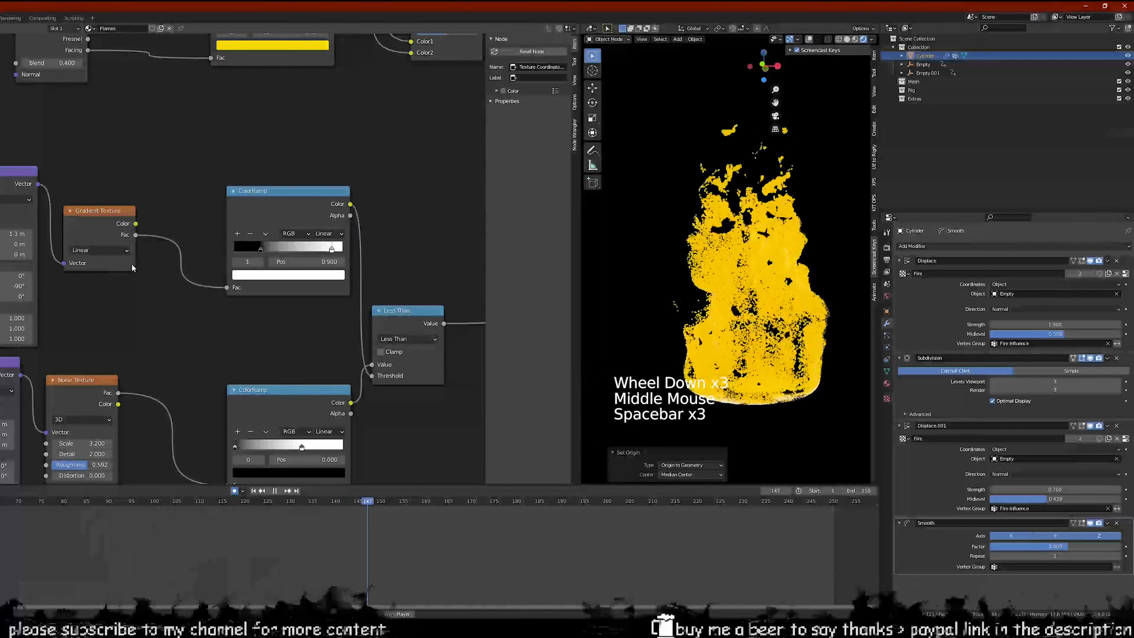
key("space")
Adjust the orange-yellow ColorRamp and set the Fac of the Mix node that combines both flame colour ramps to 0.583
middle_click_drag(256, 81, 156, 266, "shift")
scroll(186, 266, "up", 2)
scroll(156, 266, "up", 1)
scroll(157, 266, "up", 1)
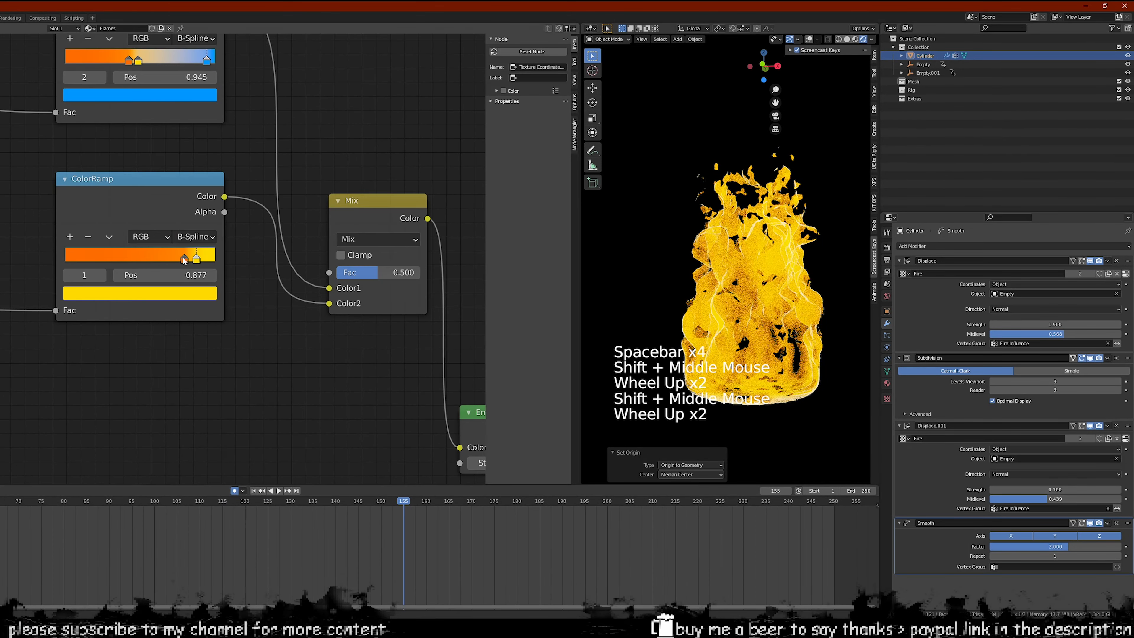
left_click(151, 260)
left_click_drag(156, 276, 186, 276)
middle_click_drag(299, 326, 144, 329)
mouse_move(222, 277)
left_mouse_down()
mouse_move(204, 276)
mouse_move(264, 276)
mouse_move(230, 276)
left_mouse_up()
Reposition the colour stops of the upper orange-blue ColorRamp, with its first orange stop at 0.564
scroll(155, 259, "up", 3)
middle_click_drag(119, 147, 140, 243)
scroll(140, 243, "up", 2)
left_click_drag(73, 103, 117, 105)
left_click_drag(266, 109, 234, 97)
Move the orange stop of the lower ColorRamp toward the centre and set its yellow stop to 0.555
middle_click_drag(287, 243, 316, 105)
scroll(324, 224, "up", 2)
left_click_drag(361, 243, 252, 240)
left_click_drag(357, 238, 291, 238)
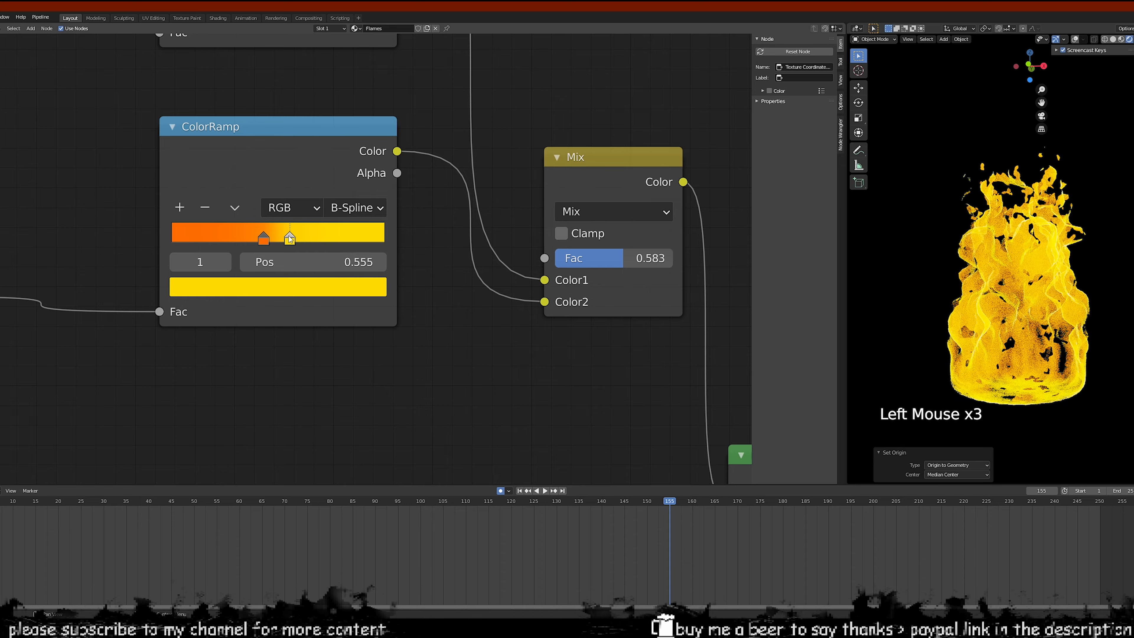
Play the animation to examine the flame with the new colours
key("space")
scroll(1001, 270, "down", 2)
scroll(1000, 270, "up", 2)
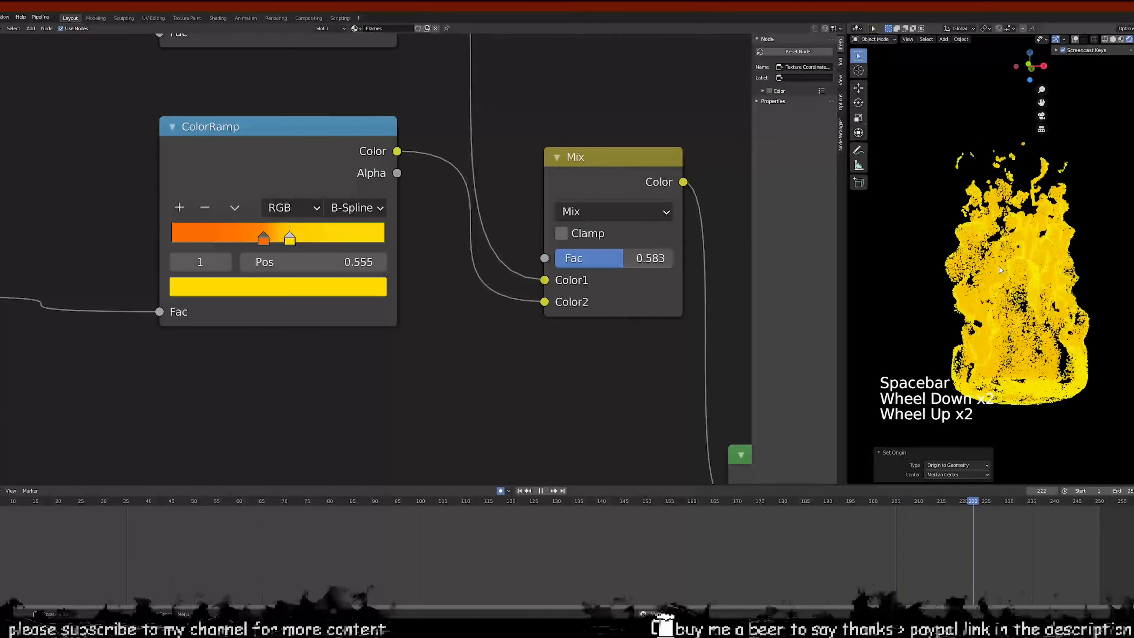
key("space")
key("space")
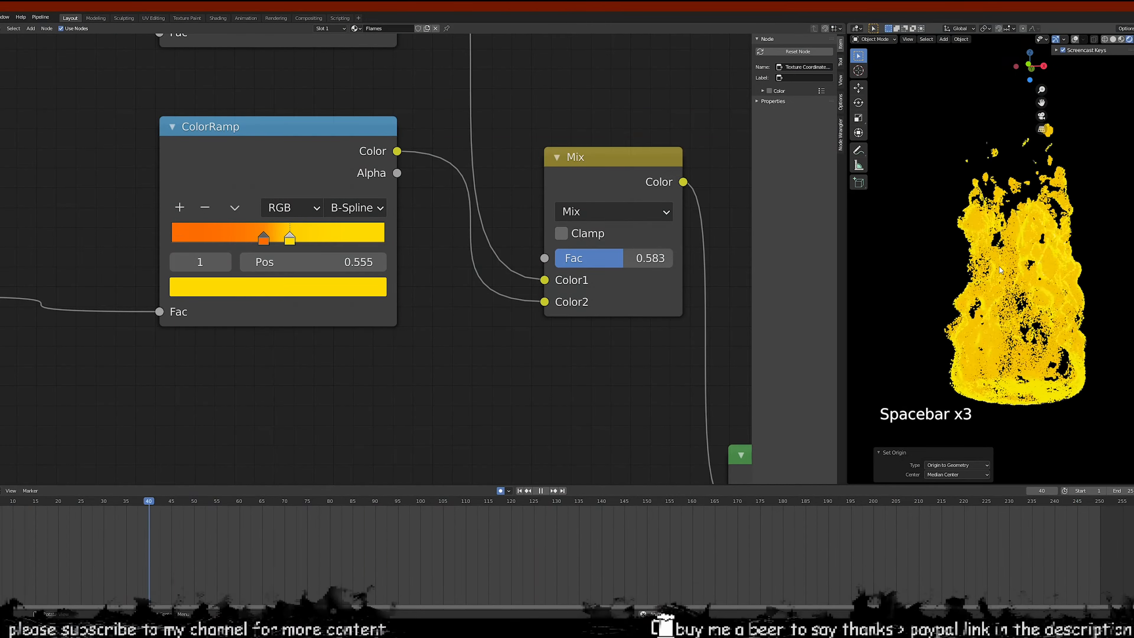
key("space")
Select the Empty that controls the flame's displacement and try scaling it at the current frame
scroll(534, 404, "down", 3)
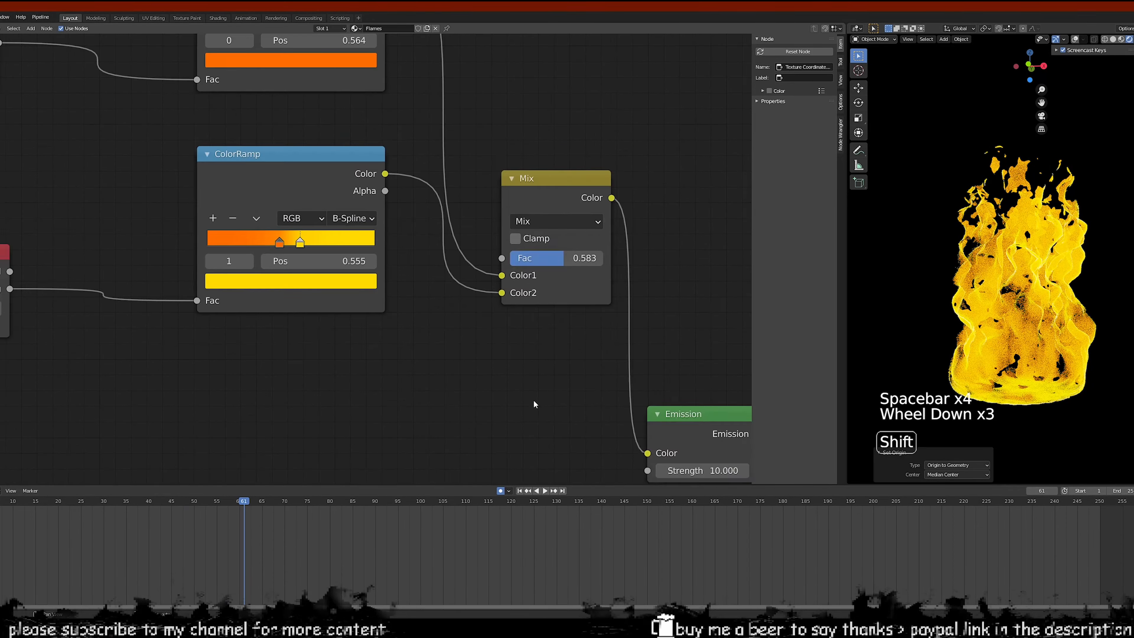
middle_click_drag(535, 404, 538, 291, "shift")
scroll(538, 291, "down", 2)
left_click(911, 284)
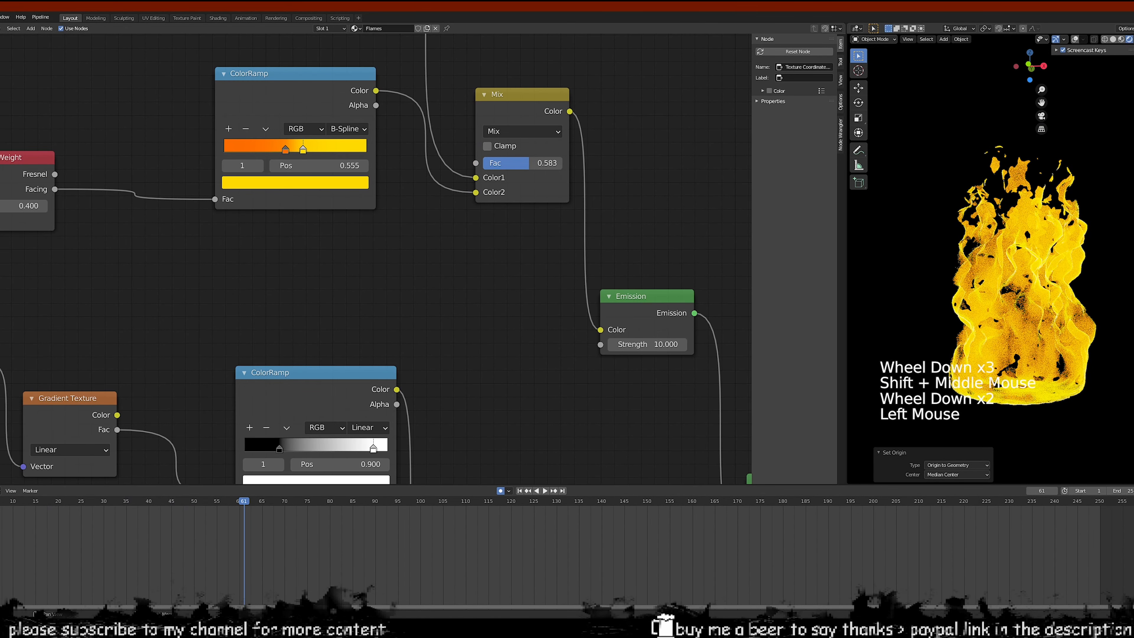
scroll(911, 284, "down", 5)
key("s")
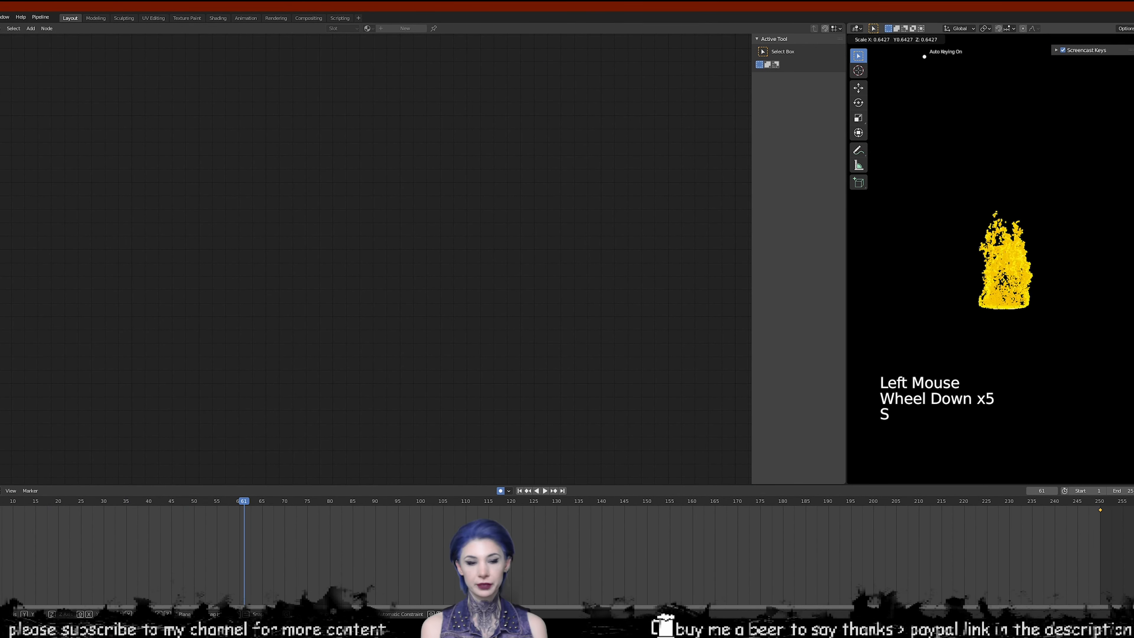
scroll(867, 194, "down", 2)
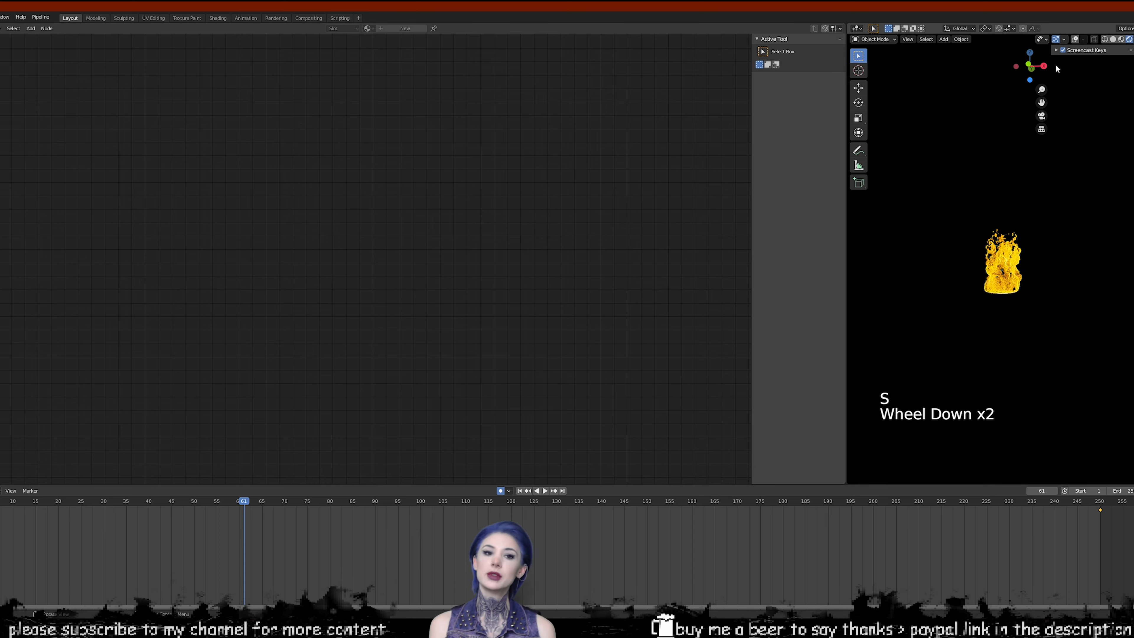
Show the viewport overlays in front orthographic view and try scaling the Empty there
left_click(1046, 196)
scroll(1046, 196, "down", 2)
middle_click_drag(1046, 196, 1052, 215, "alt")
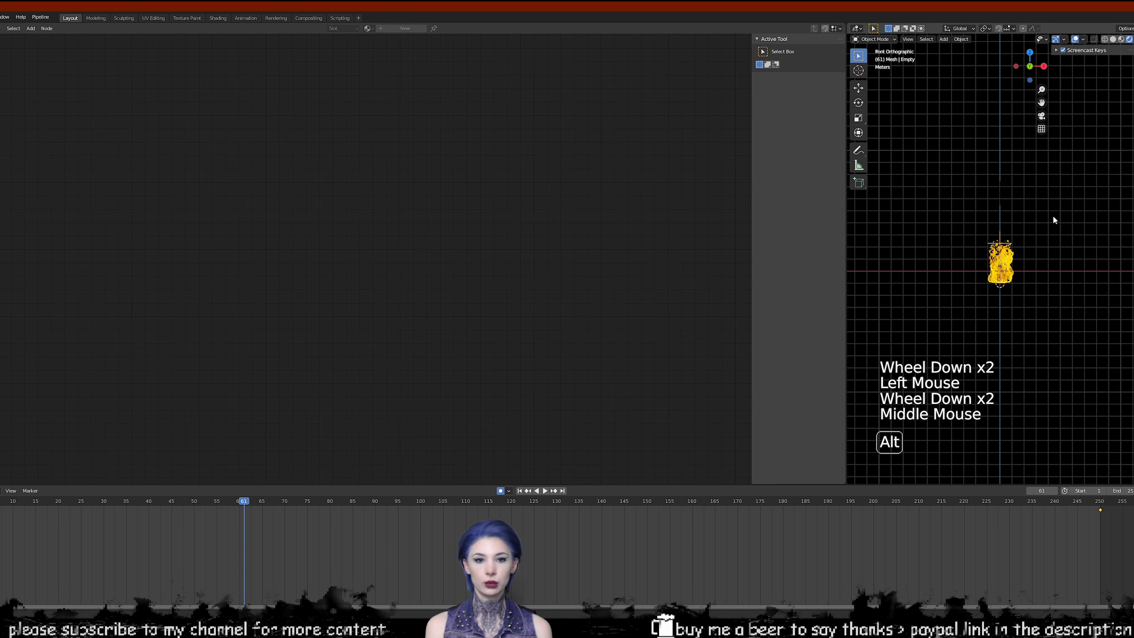
scroll(1061, 258, "up", 6)
key("s")
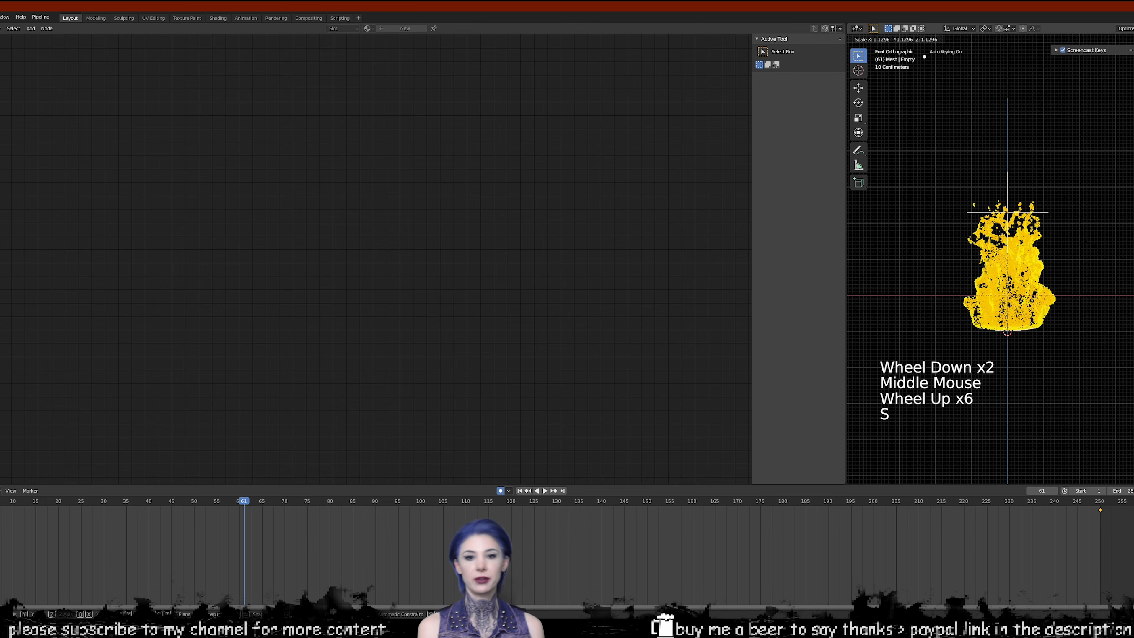
right_click(1071, 258)
Go to the Empty's keyframe at frame 1 and scale it by 3.088
left_click(555, 493)
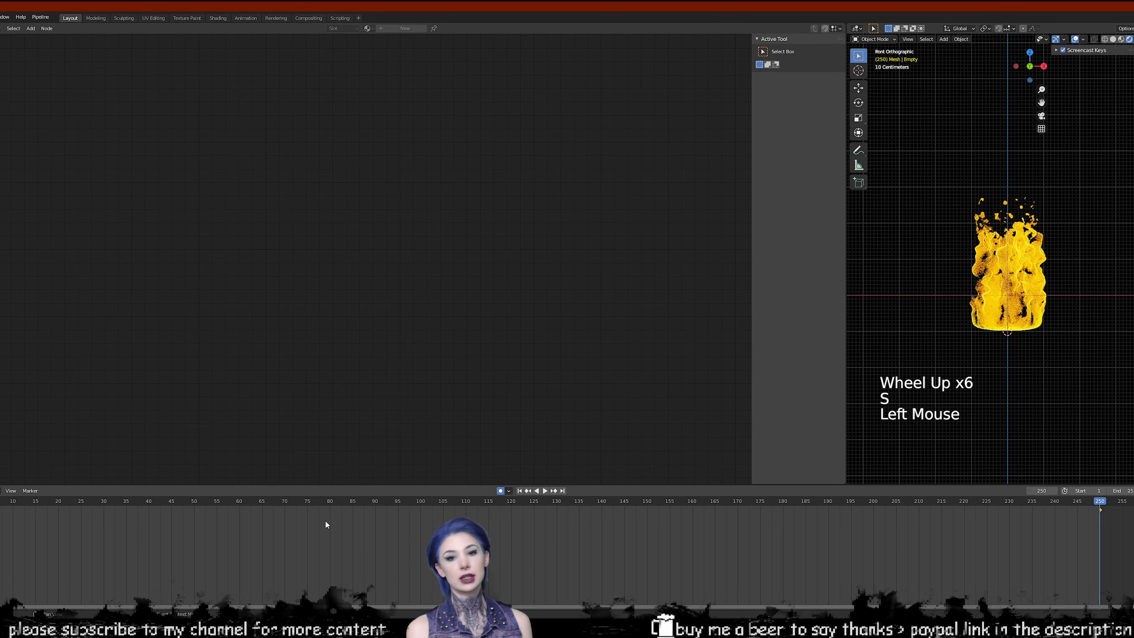
left_click(526, 491)
left_click(526, 491)
key("s")
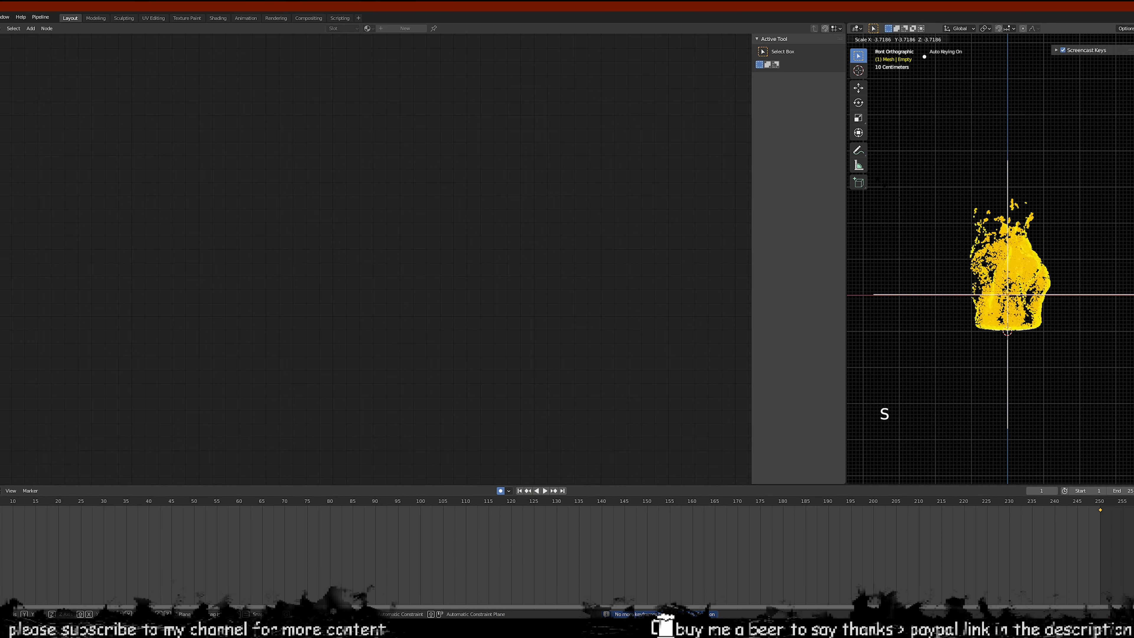
left_click(714, 456)
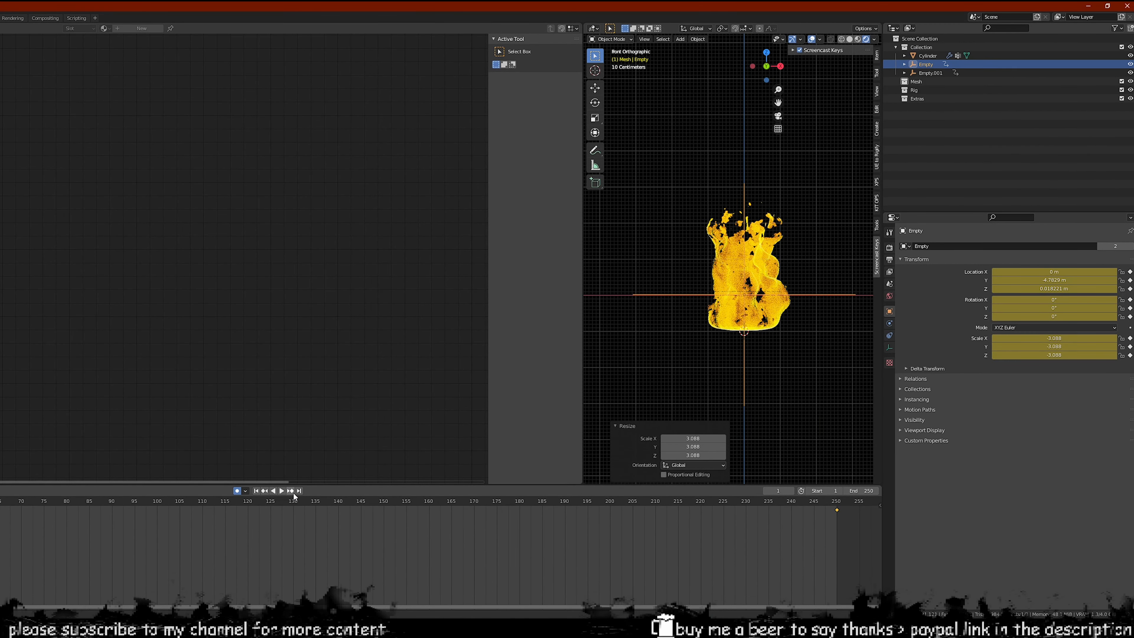
At the frame 250 keyframe, set the Empty's X, Y and Z scale to -3.088 and play the animation
left_click(291, 491)
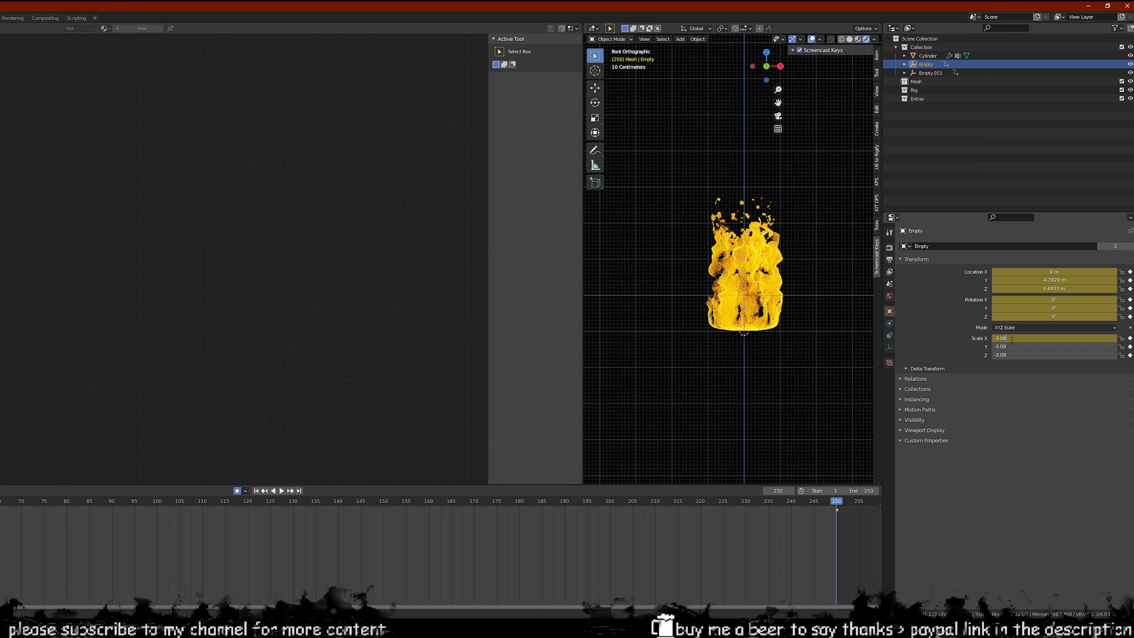
type("8")
scroll(726, 212, "down", 4)
scroll(726, 212, "up", 2)
key("space")
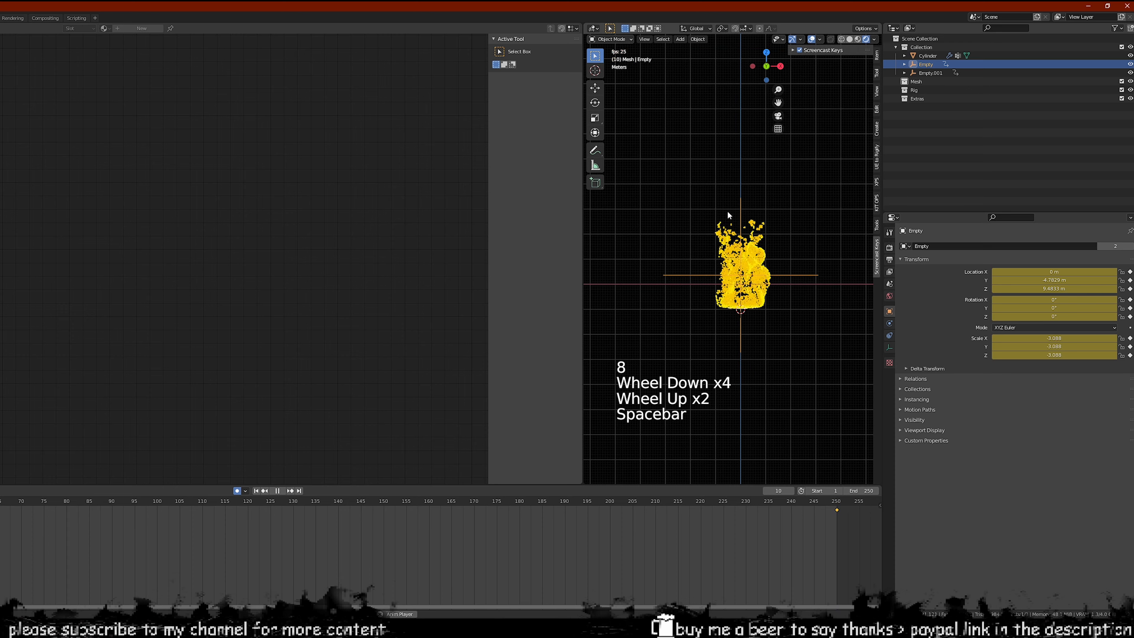
scroll(728, 212, "up", 4)
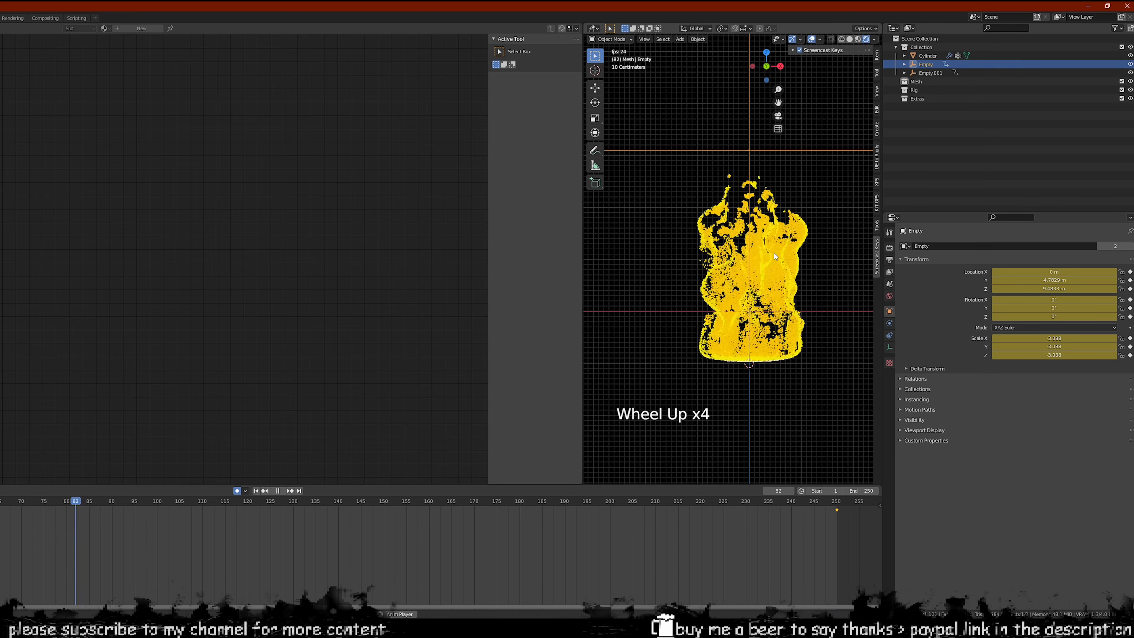
key("space")
At frame 250, move the Empty up along Z by about 7.34 m
key("g")
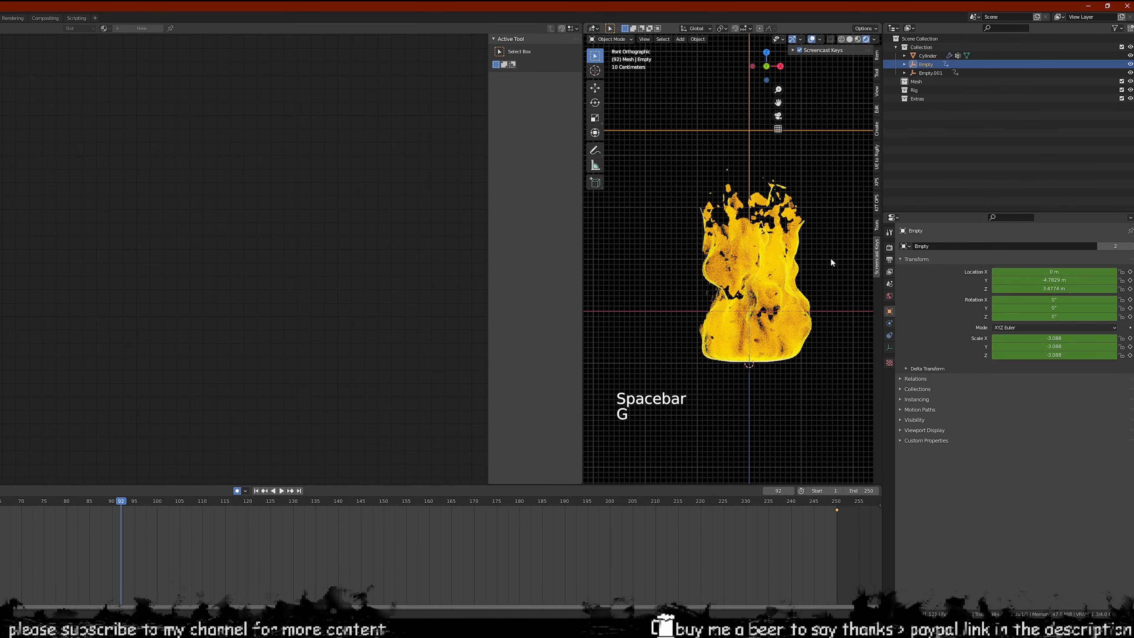
middle_click_drag(786, 219, 787, 253, "shift")
key("g")
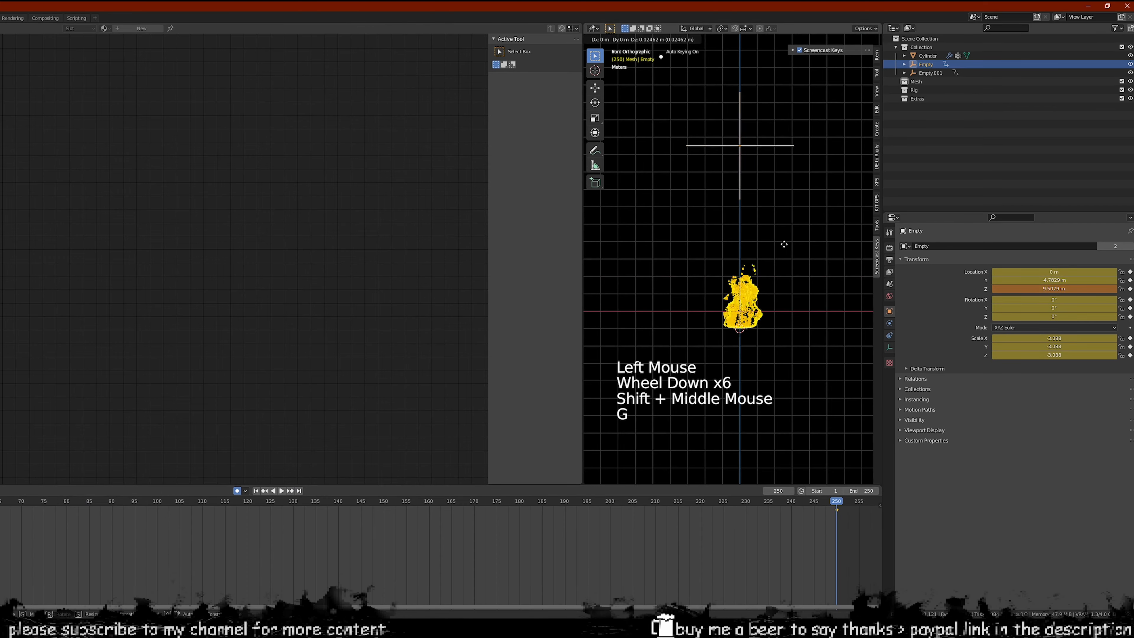
left_click(796, 152)
Play the animation to check the flame's speed and hide the viewport overlays
key("space")
scroll(802, 318, "up", 4)
middle_click_drag(802, 318, 790, 230, "shift")
scroll(792, 284, "up", 3)
left_click(811, 39)
scroll(794, 268, "down", 3)
key("space")
At frame 148, move the Empty up along Z by about 7.45 m and play the animation
scroll(786, 237, "down", 3)
key("g")
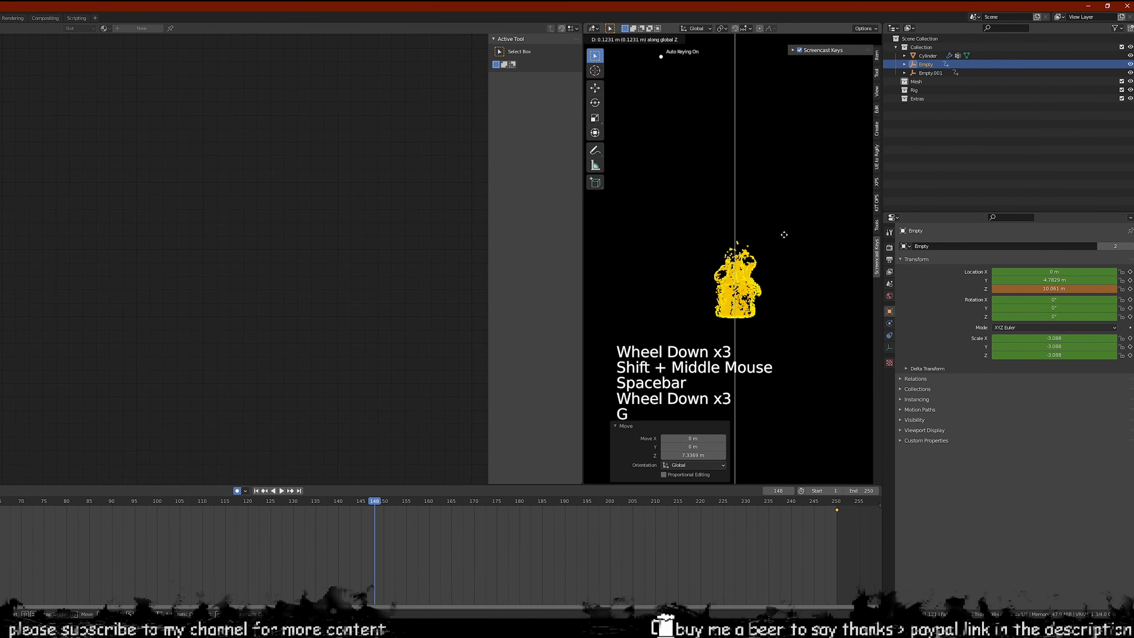
left_click(834, 88)
key("space")
key("space")
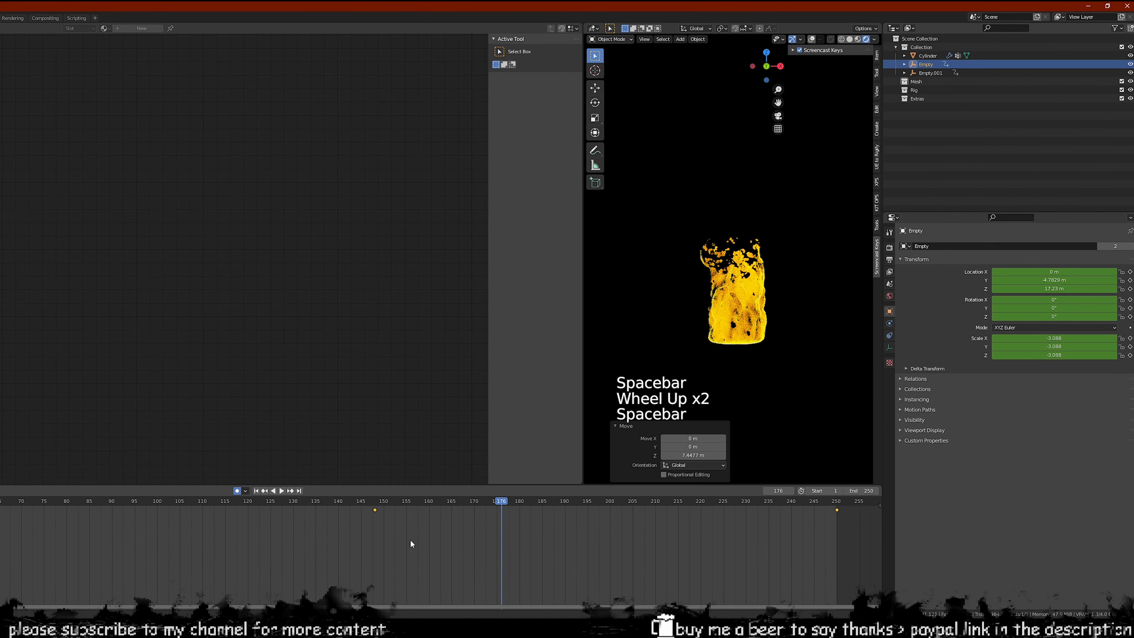
Delete the Empty's keyframes, move it up along Z by about 9.06 m at frame 176, and play
key("x")
left_click(292, 491)
key("g")
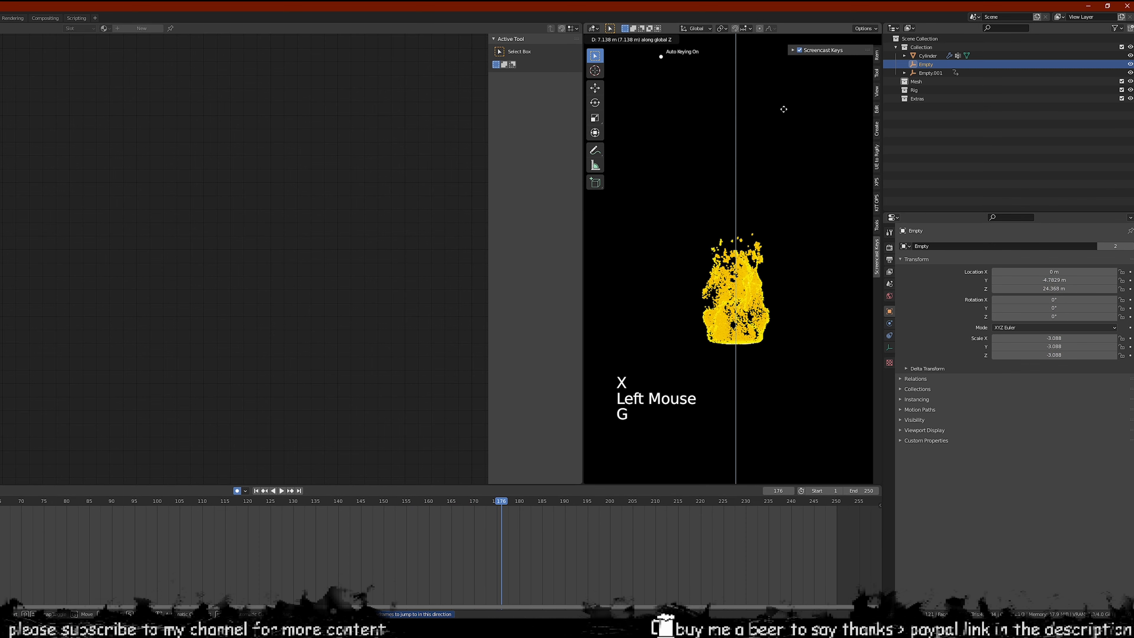
left_click(786, 96)
key("space")
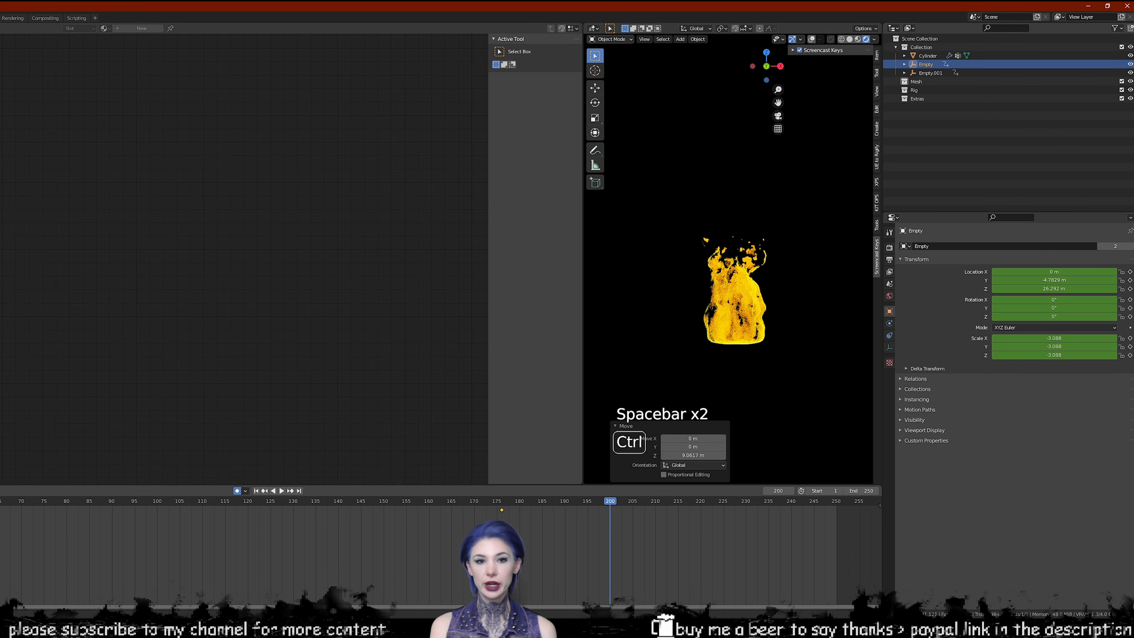
Undo the last changes to the Empty's position and keyframes
key("ctrl+z")
key("ctrl+z")
key("ctrl+z")
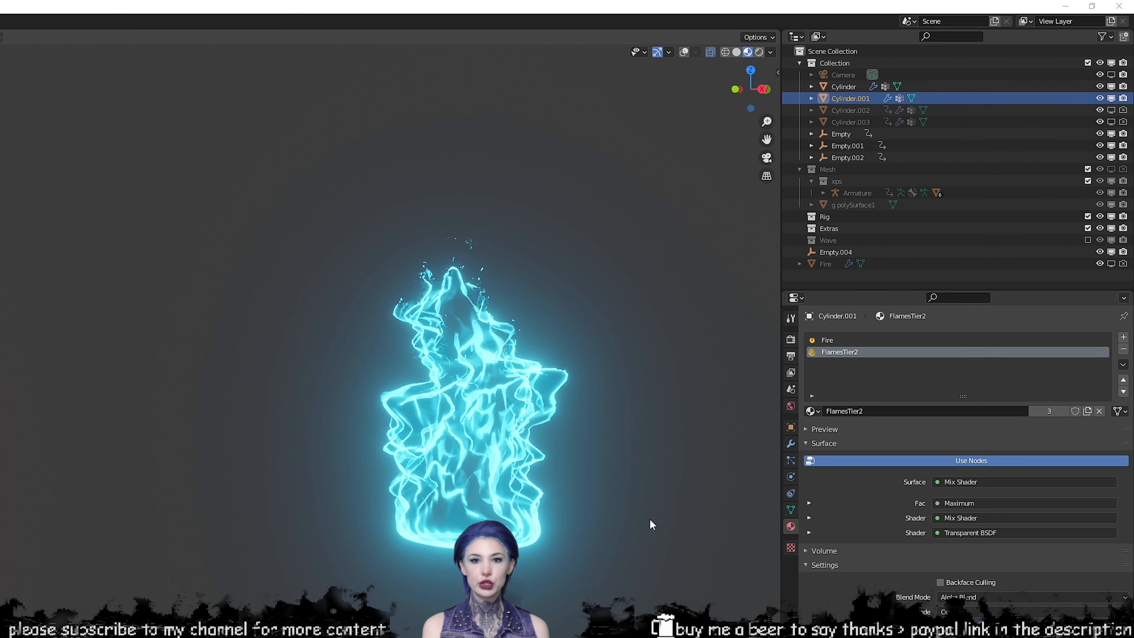
Open the Eevee render settings of the blue flame scene and toggle Ambient Occlusion and Bloom
left_click(791, 357)
left_click(791, 340)
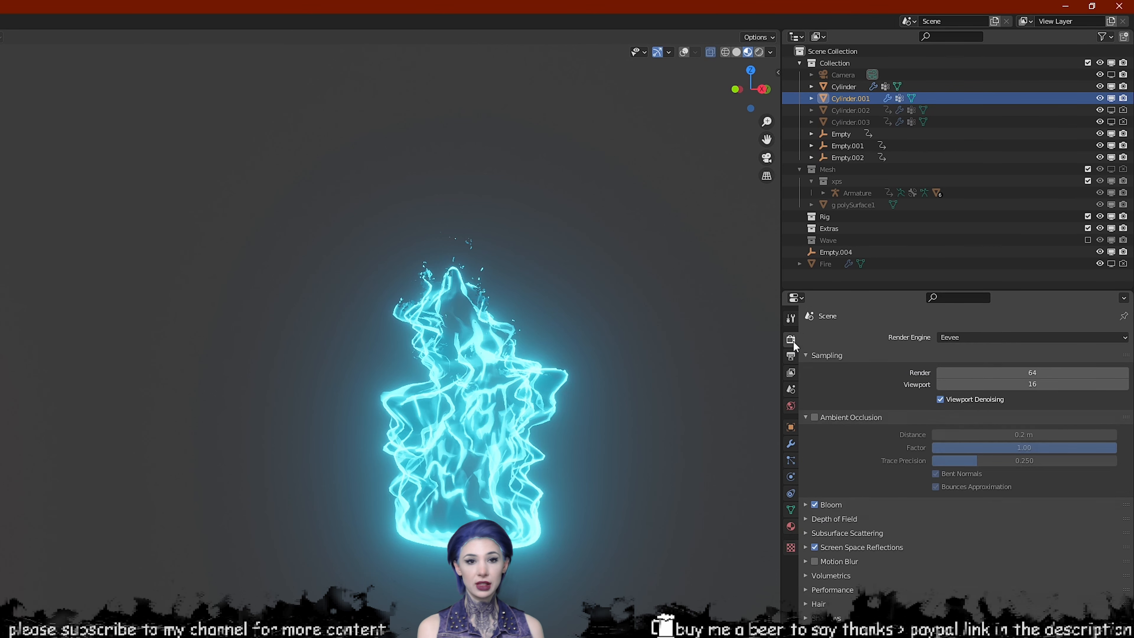
left_click(815, 417)
left_click(815, 506)
left_click(817, 505)
left_click(817, 505)
left_click(817, 504)
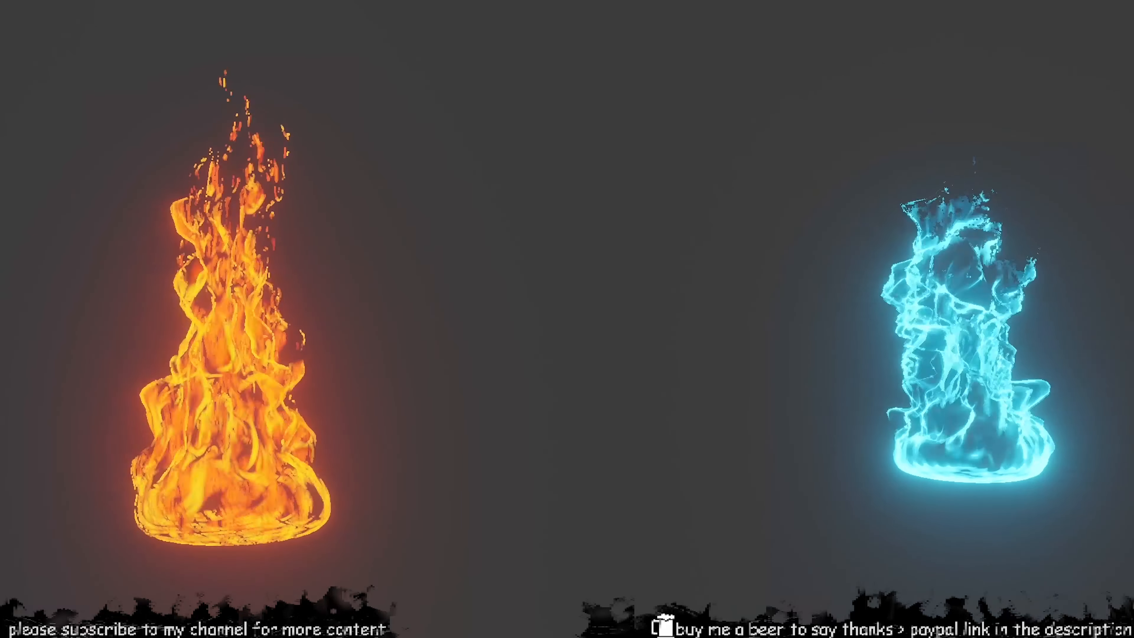
Examine the animated orange and blue flames up close from different angles
scroll(250, 386, "up", 2)
middle_click_drag(250, 386, 336, 323)
scroll(336, 322, "down", 2)
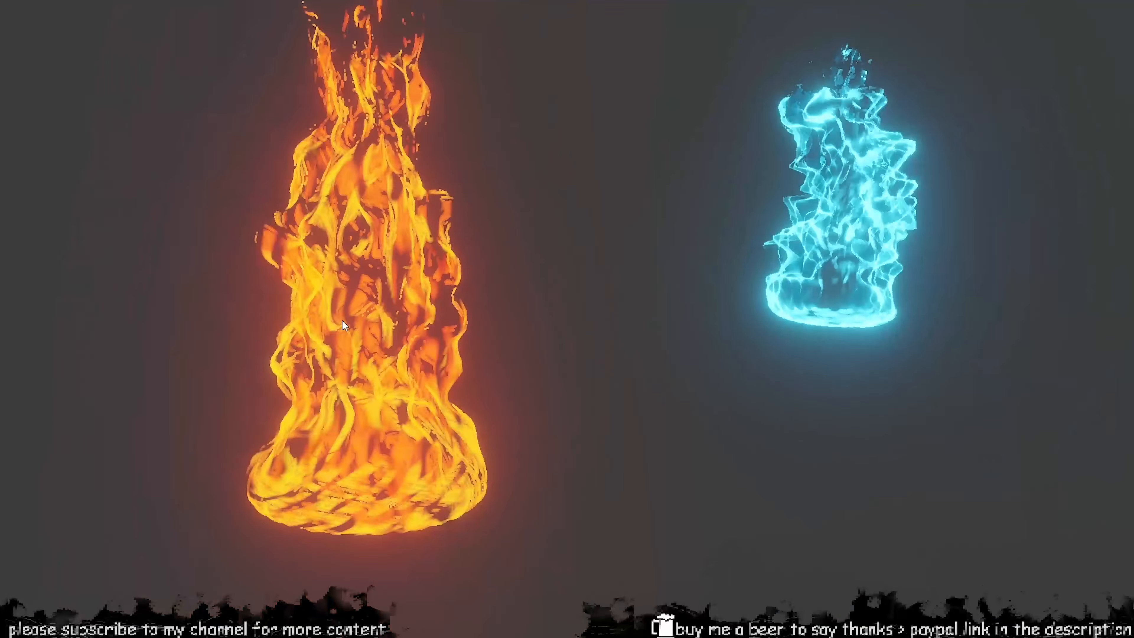
middle_click_drag(451, 316, 335, 308)
middle_click_drag(518, 401, 295, 401)
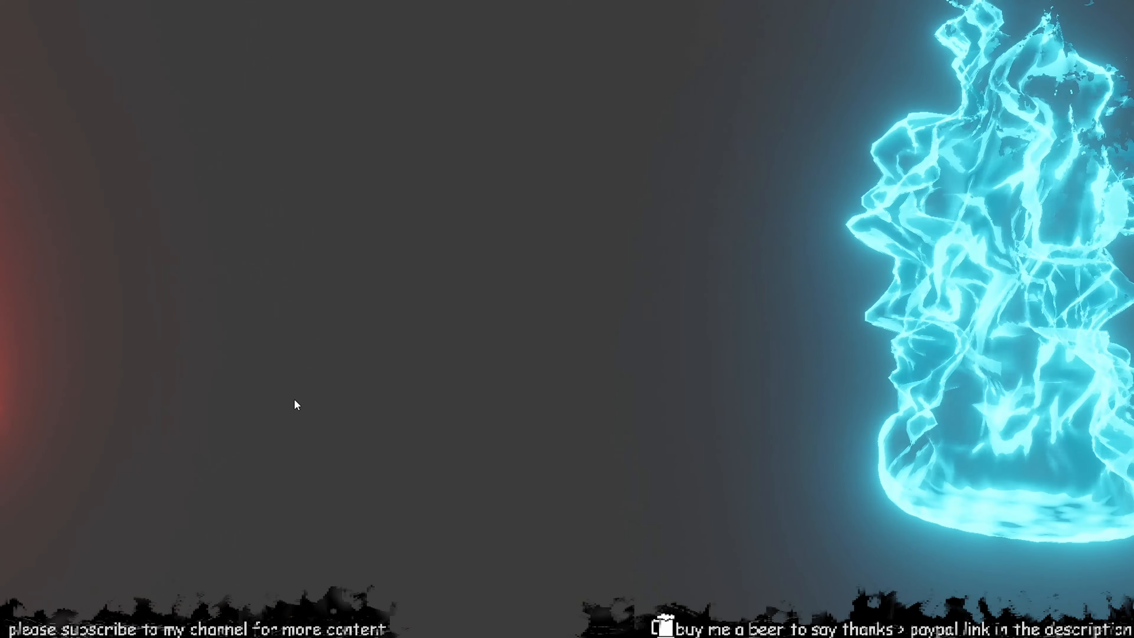
middle_click_drag(510, 350, 507, 320)
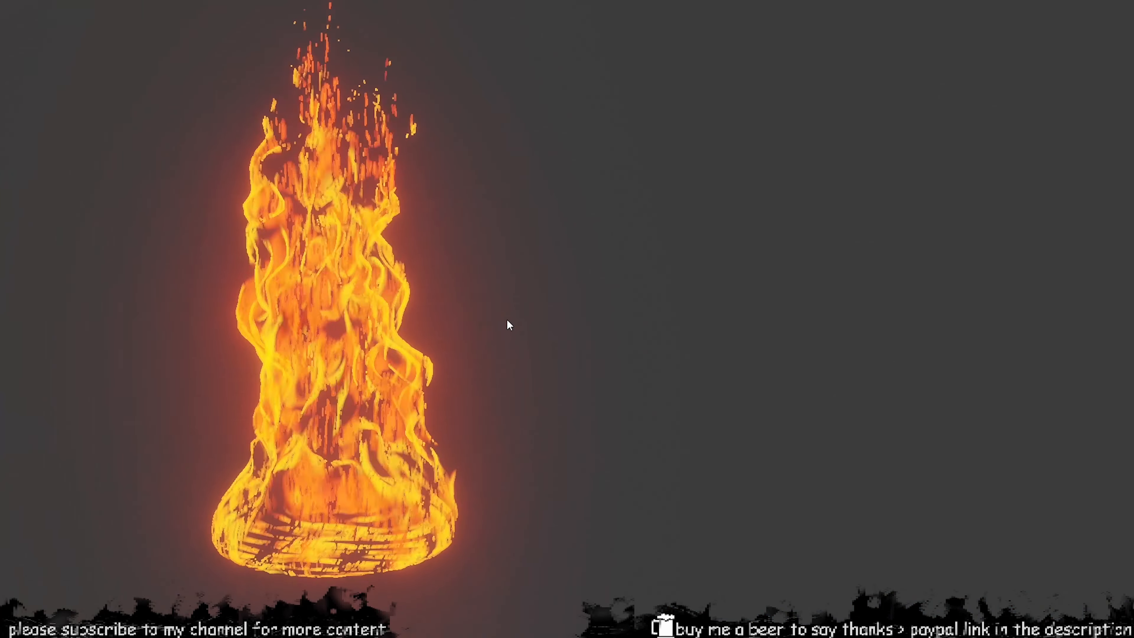